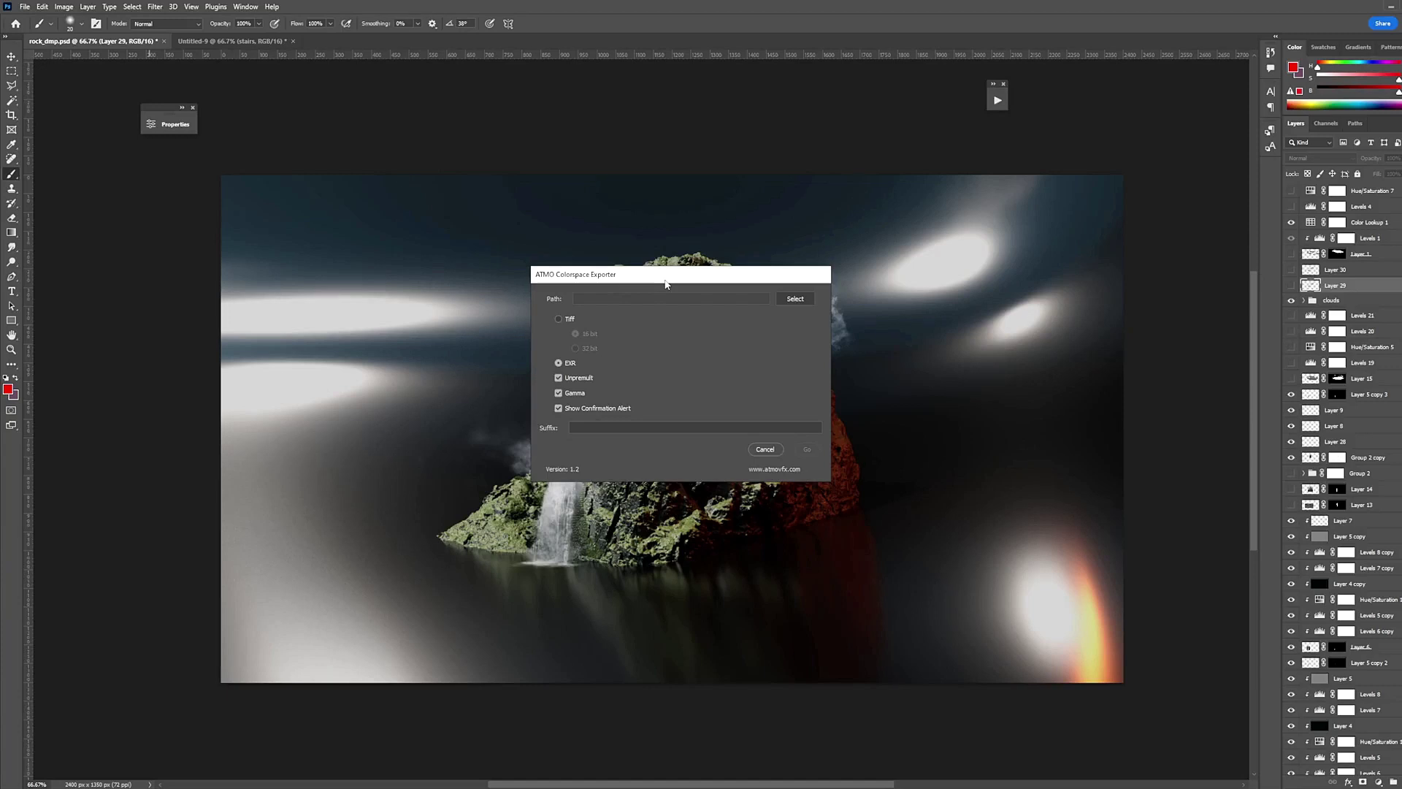
- Try the TIFF and EXR output formats in the colorspace exporter
drag(665, 284, 665, 341)
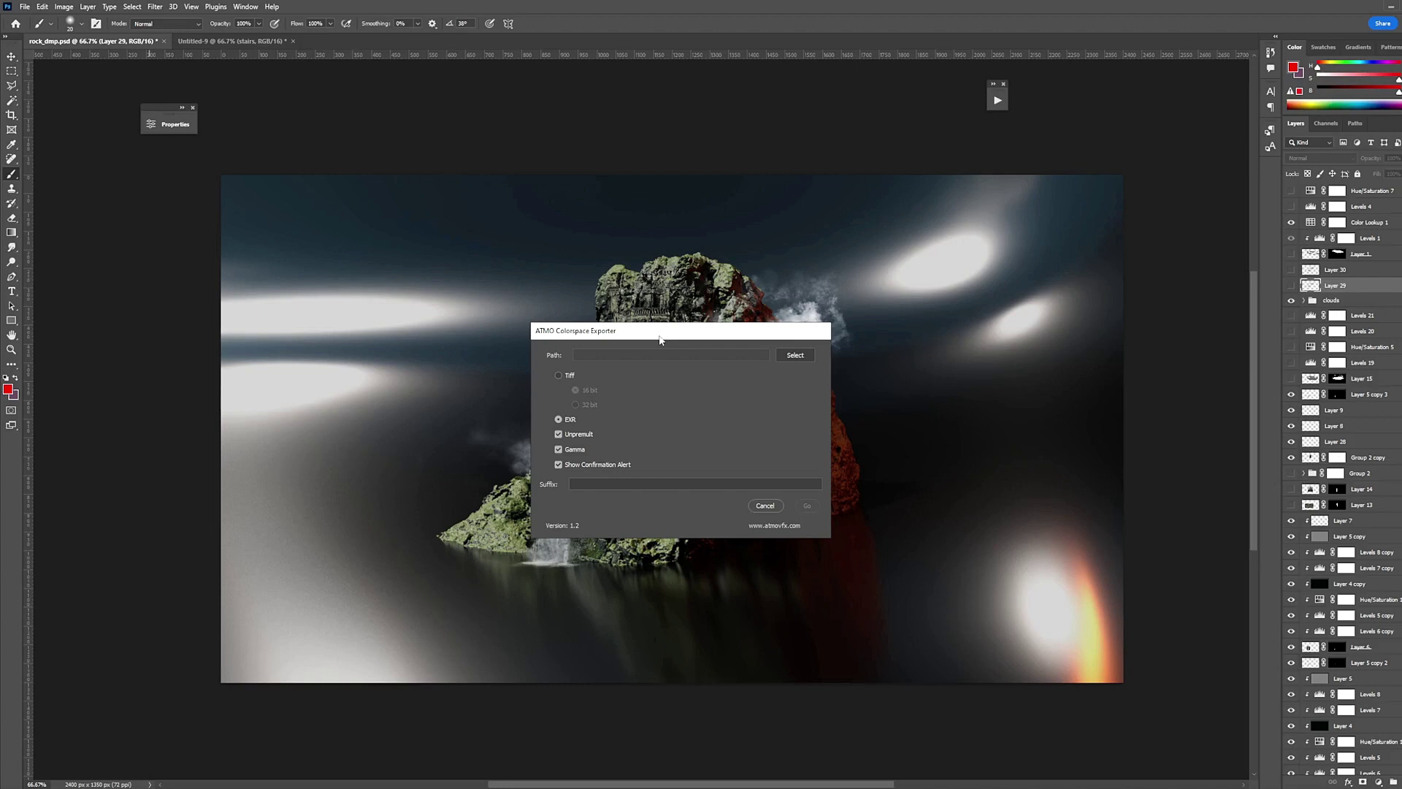
click(558, 376)
click(558, 419)
click(568, 374)
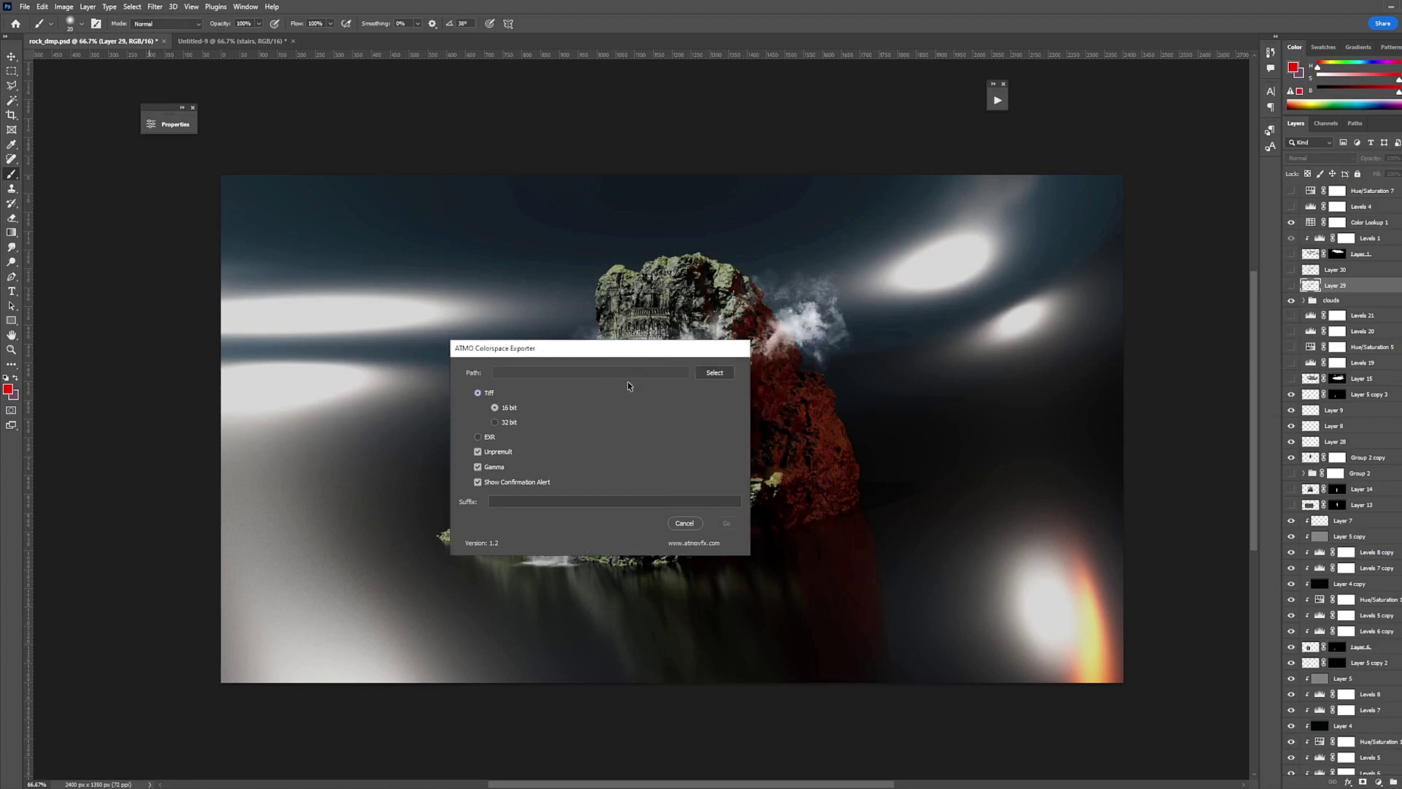
drag(571, 359, 485, 353)
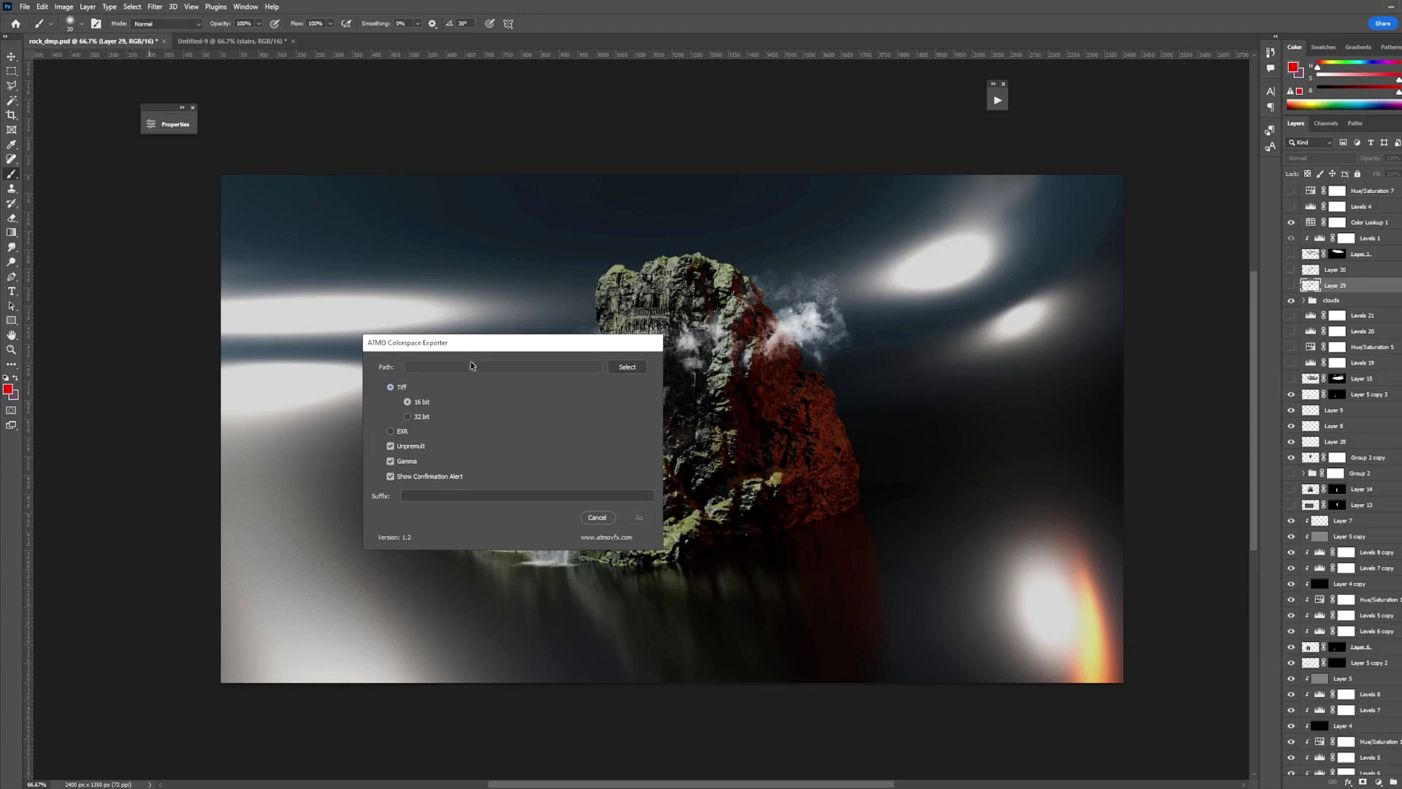
click(389, 430)
drag(503, 344, 334, 351)
click(458, 525)
- Try the DMP_Exporter script on the Untitled-9 document with the suffix v001
click(236, 41)
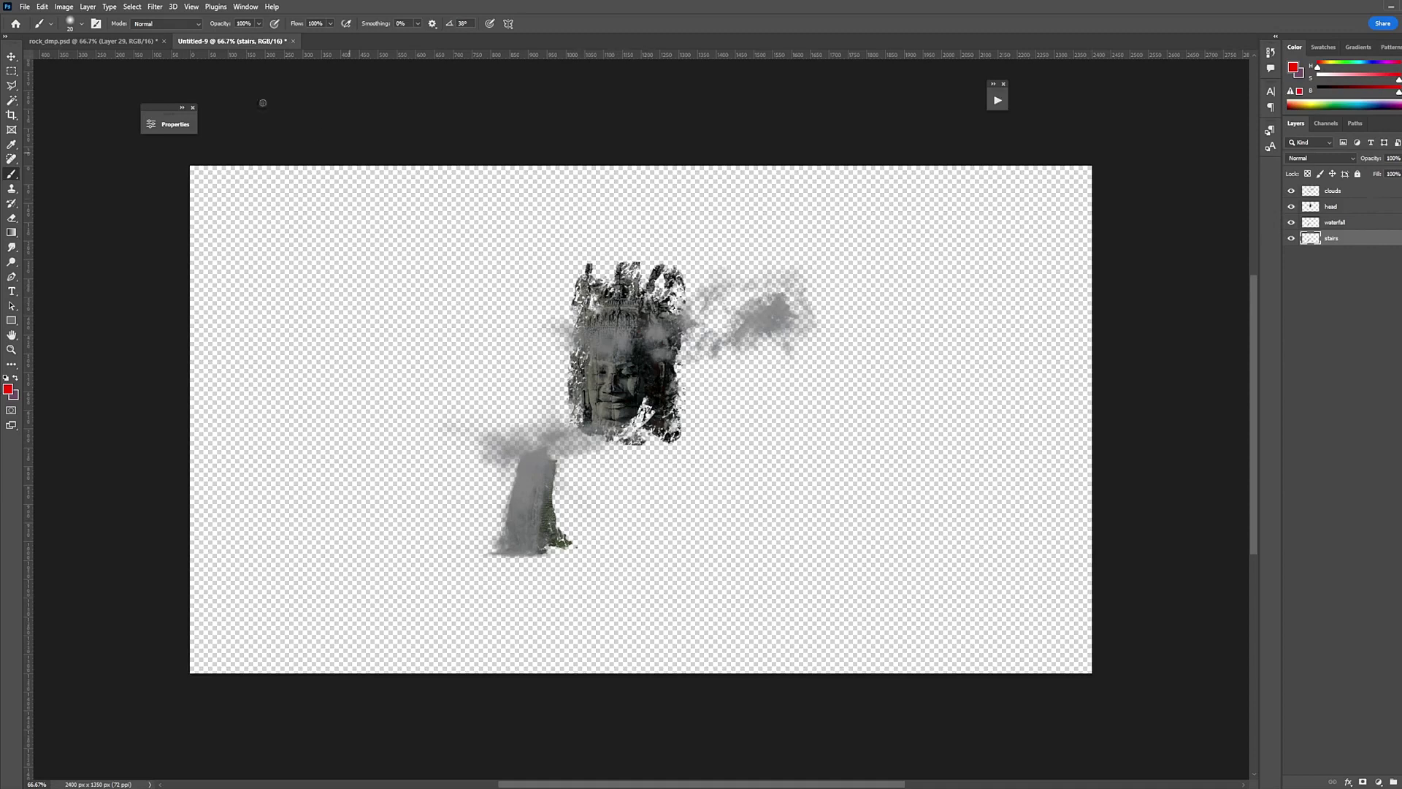
click(24, 7)
mouse_move(67, 306)
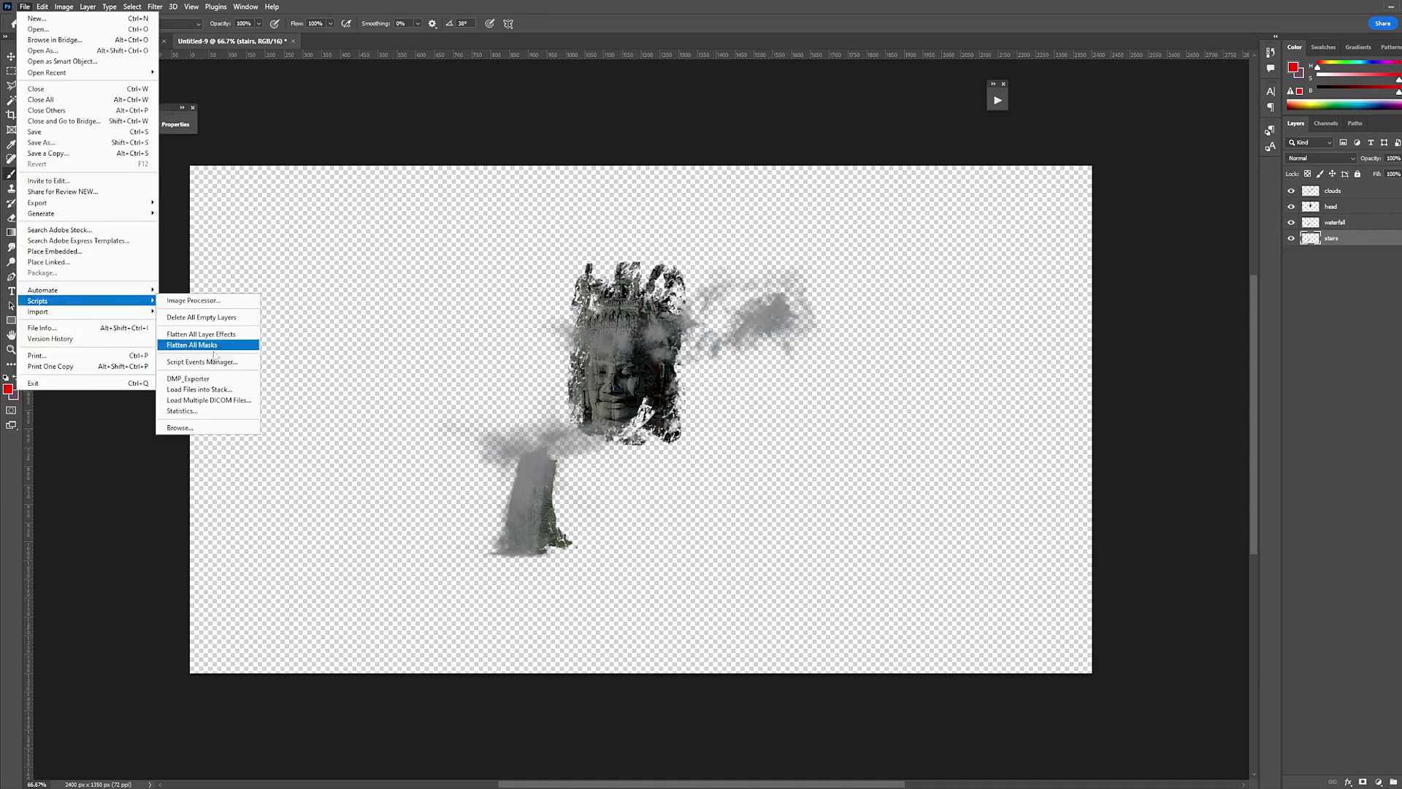
click(206, 381)
drag(620, 285, 707, 407)
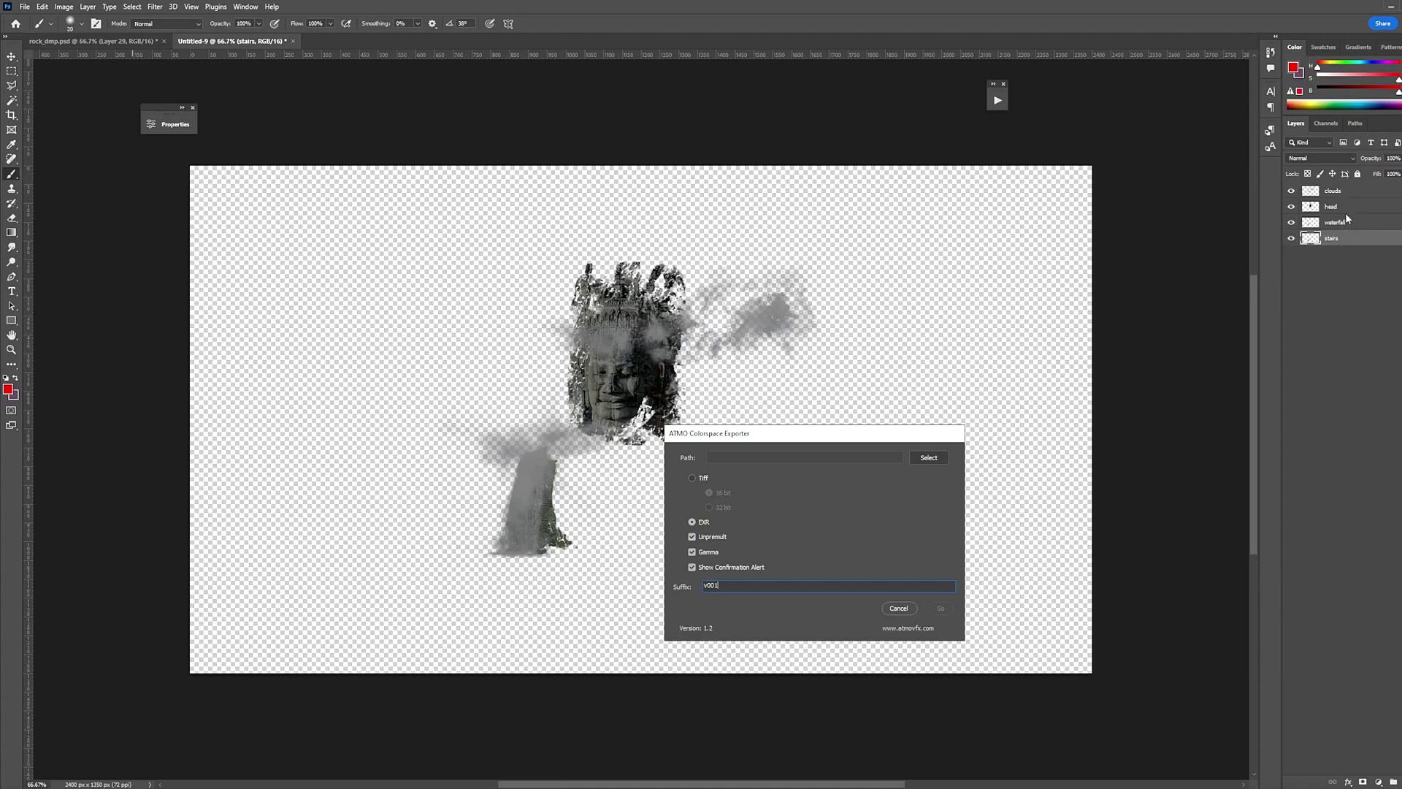
drag(819, 435, 692, 390)
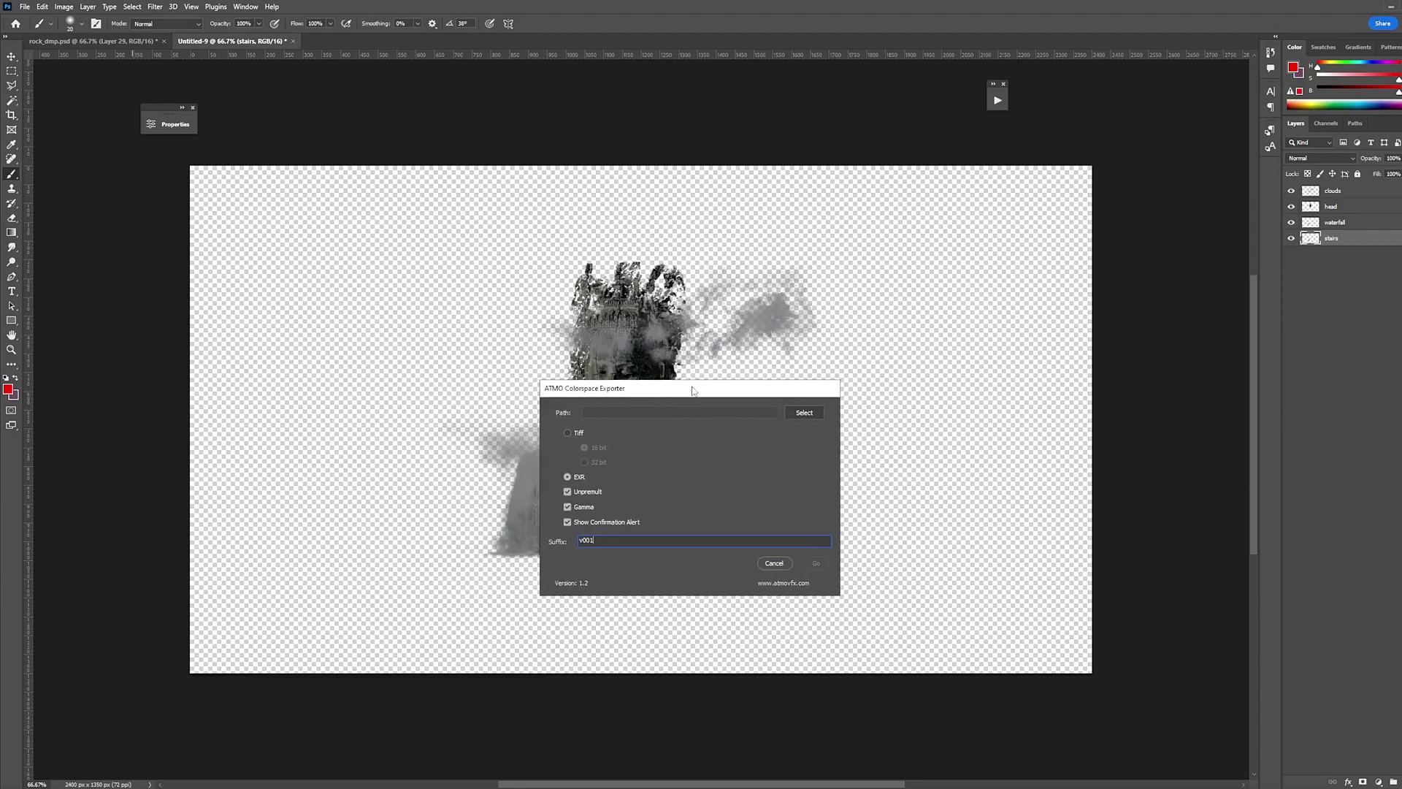
click(776, 563)
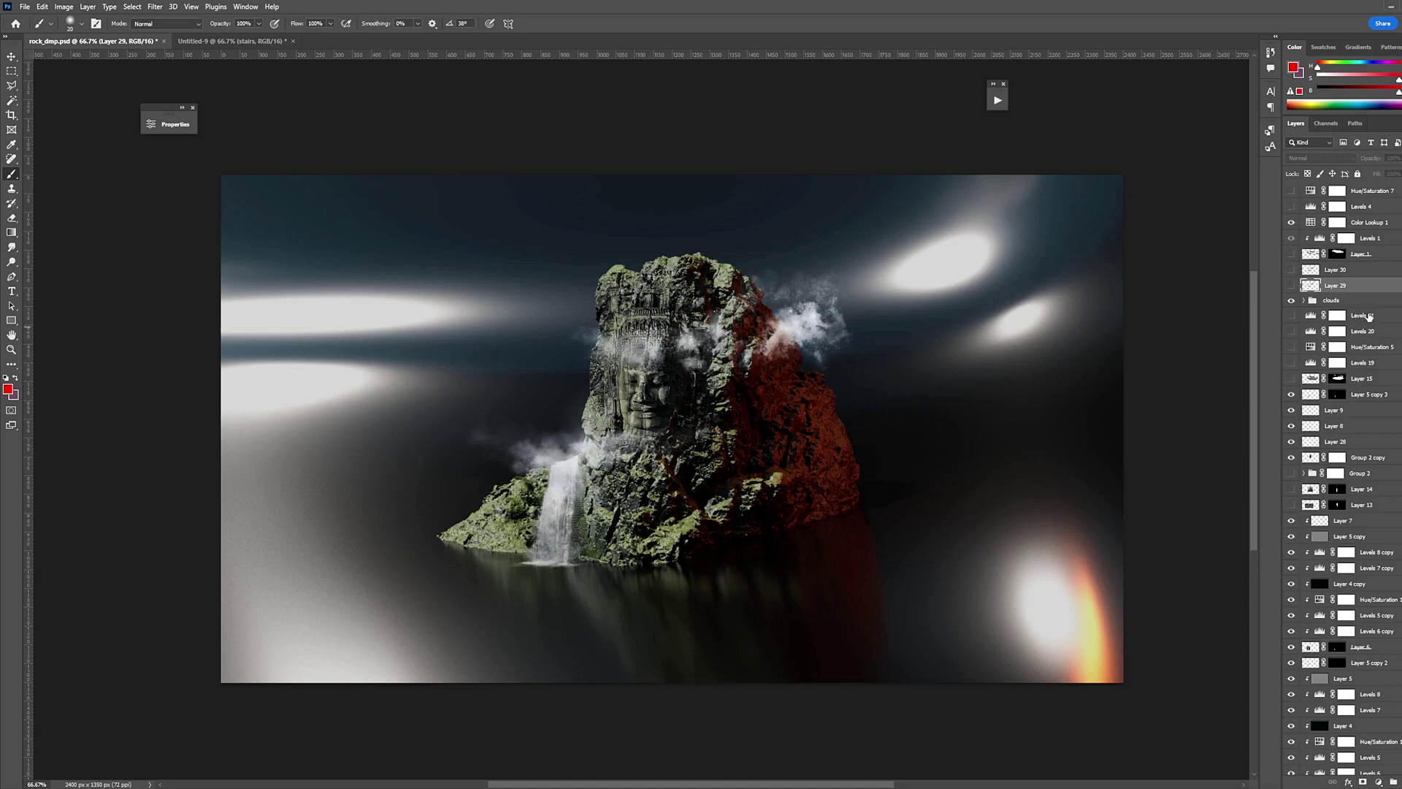
- Duplicate all layers of rock_dmp.psd from the clouds group down to Group 1 into a new document
click(1291, 223)
click(1290, 223)
click(1373, 300)
scroll(1358, 365, down, 4)
shift+click(1358, 661)
right_click(1314, 286)
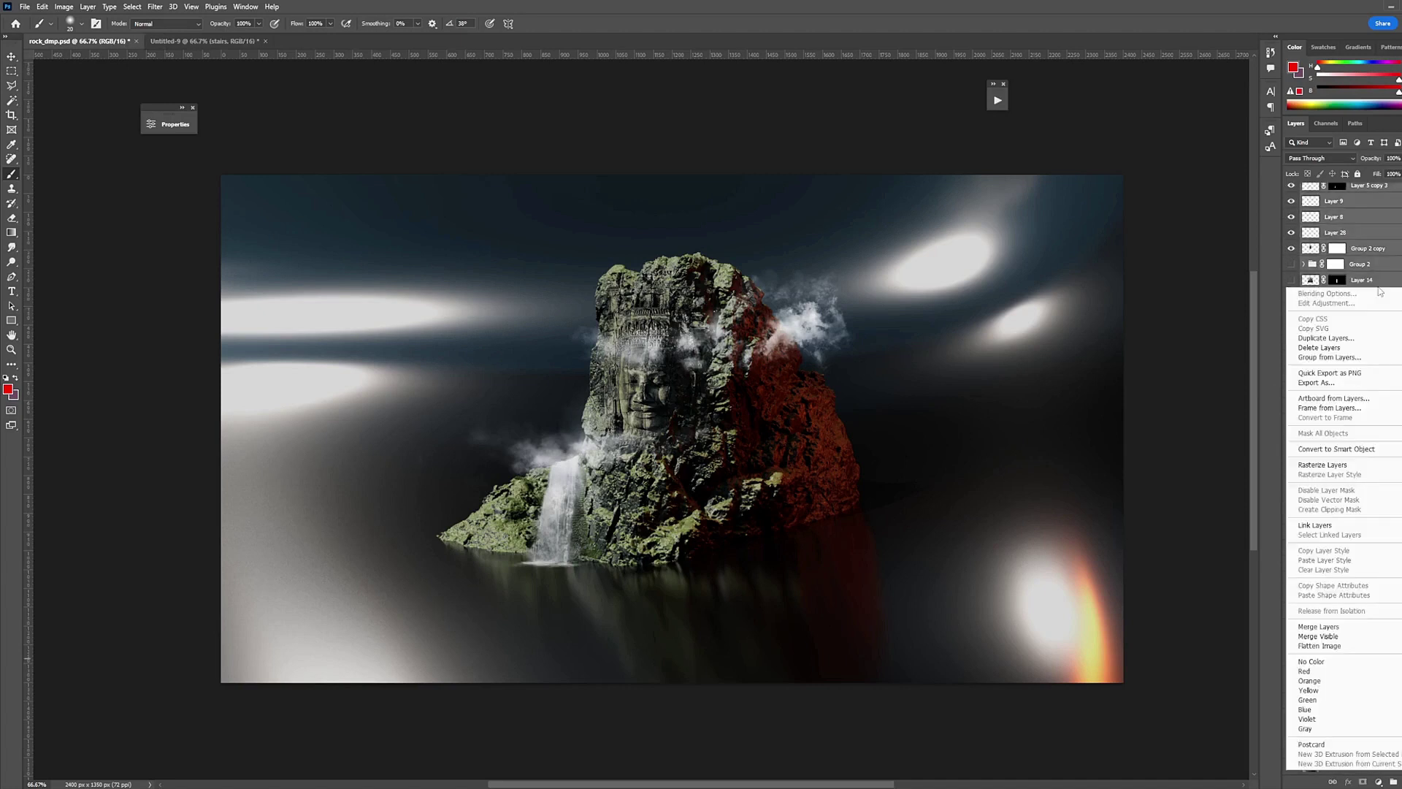
click(1325, 339)
click(522, 490)
click(494, 521)
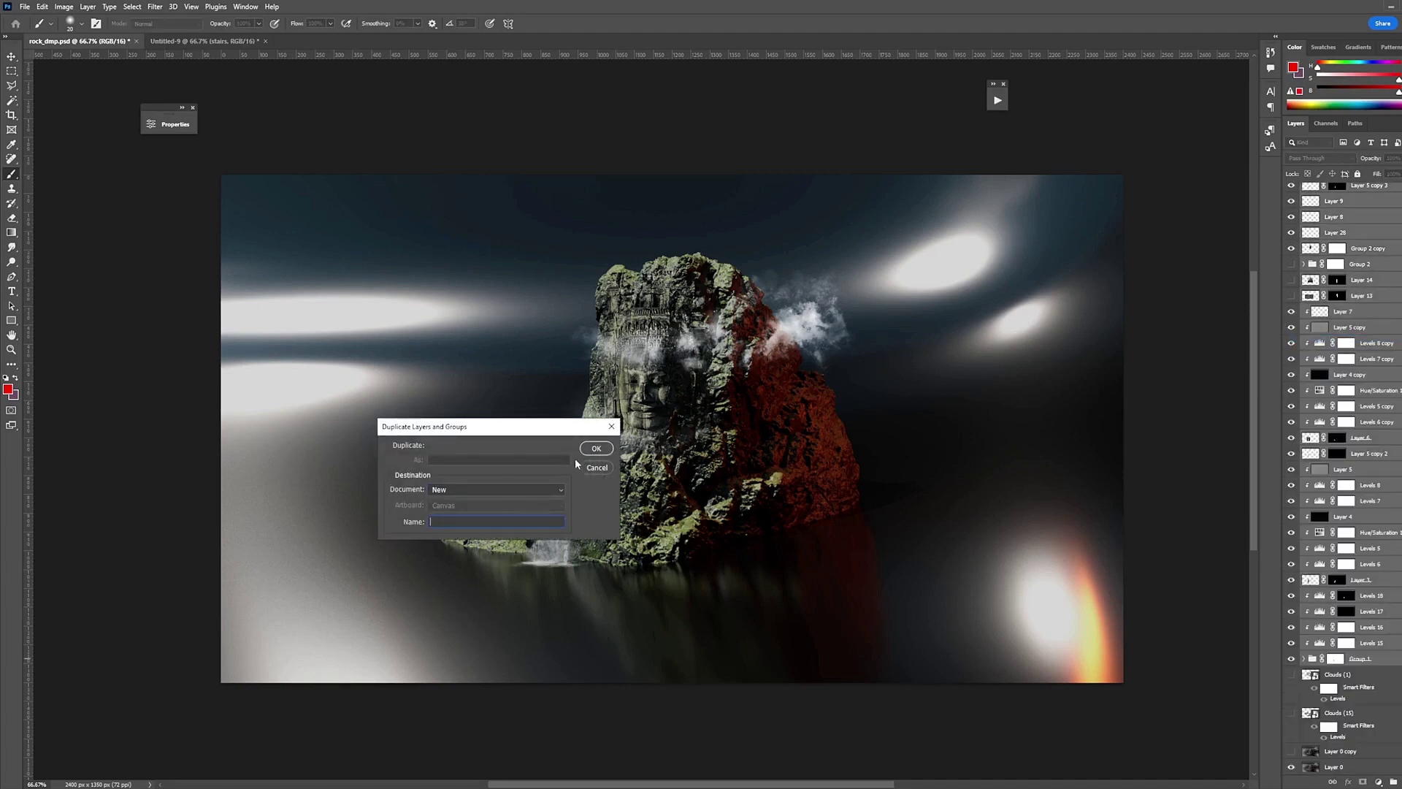
click(584, 451)
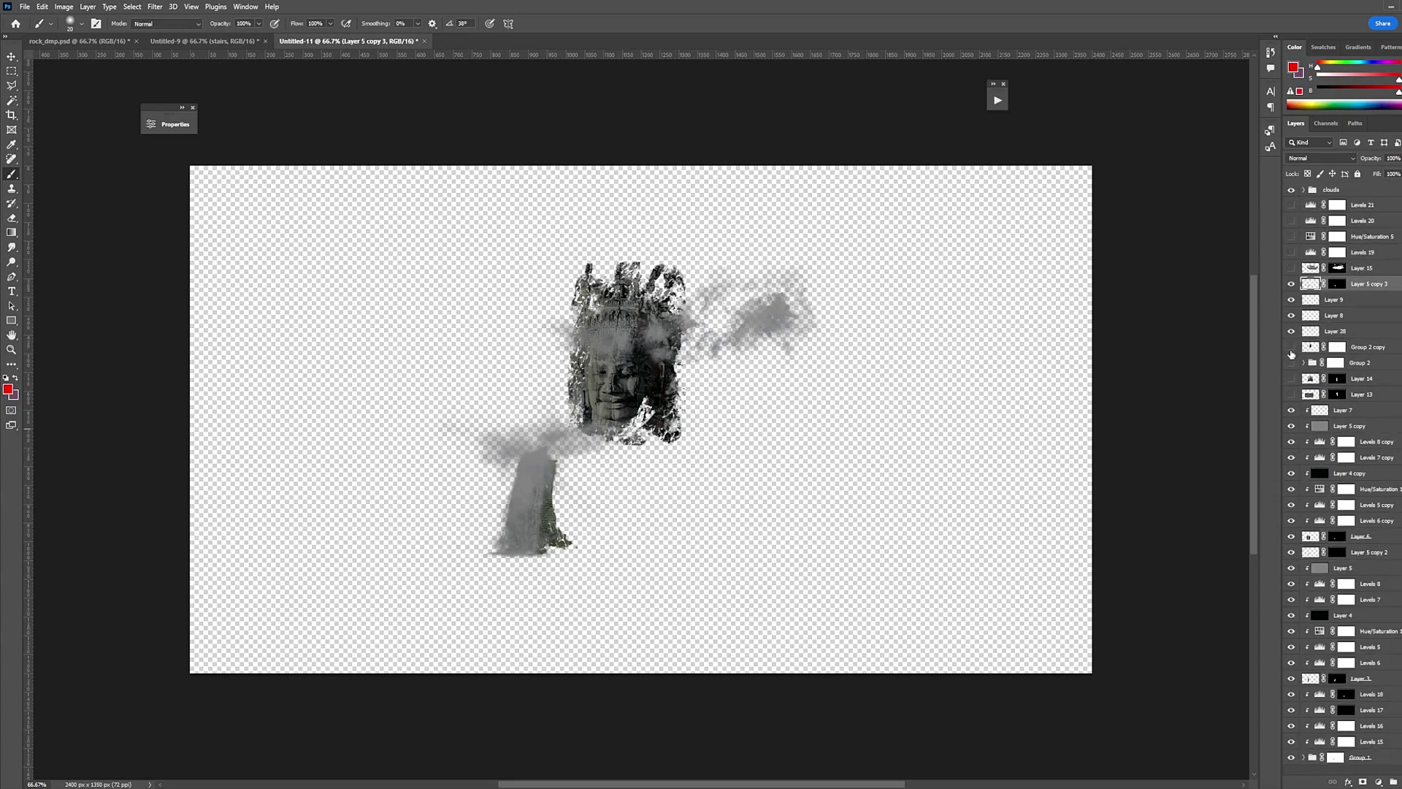
- Merge Layer 28 with Group 2 copy as a layer named head, and close the duplicate document without saving
click(1291, 347)
click(1291, 347)
click(1322, 316)
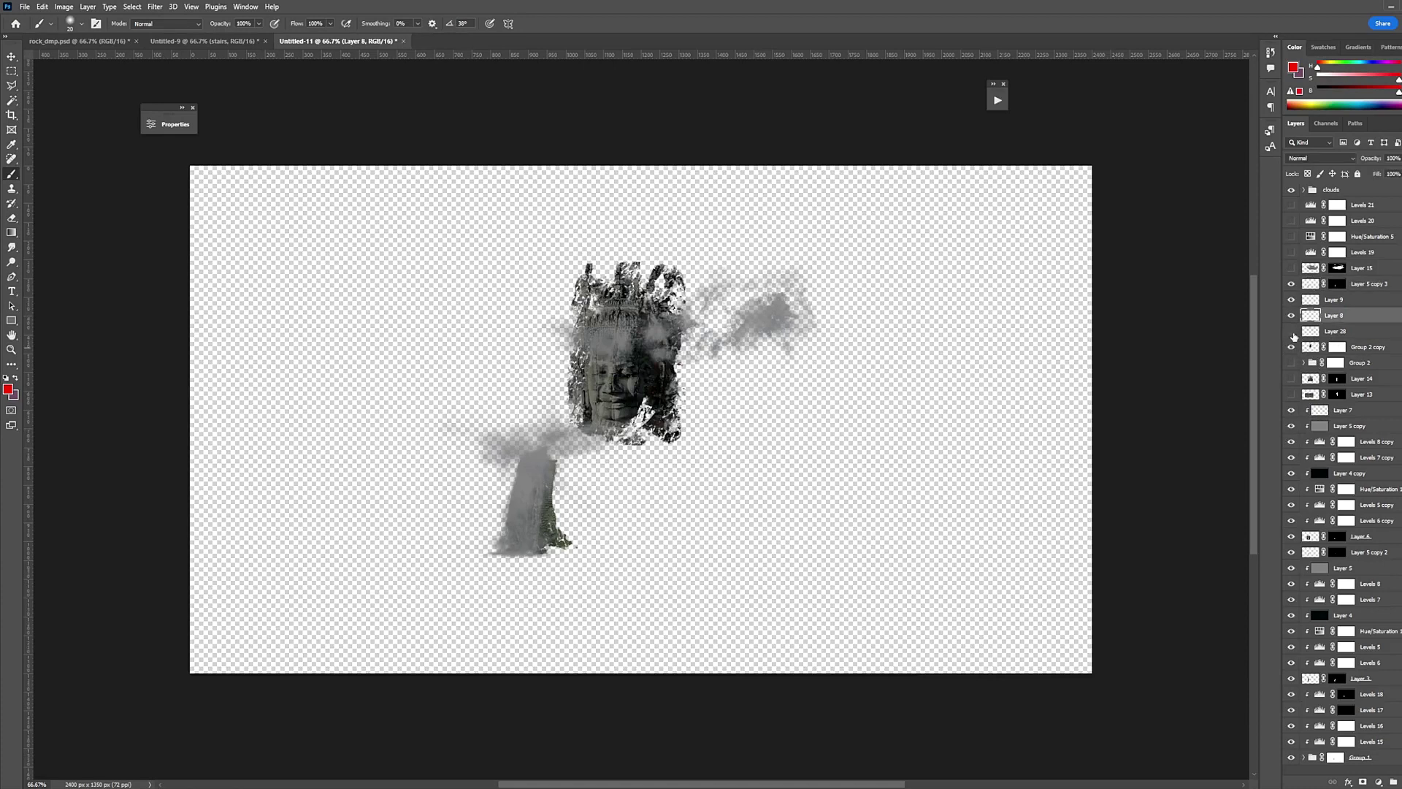
click(1357, 334)
shift+click(1377, 345)
right_click(1377, 345)
click(1272, 646)
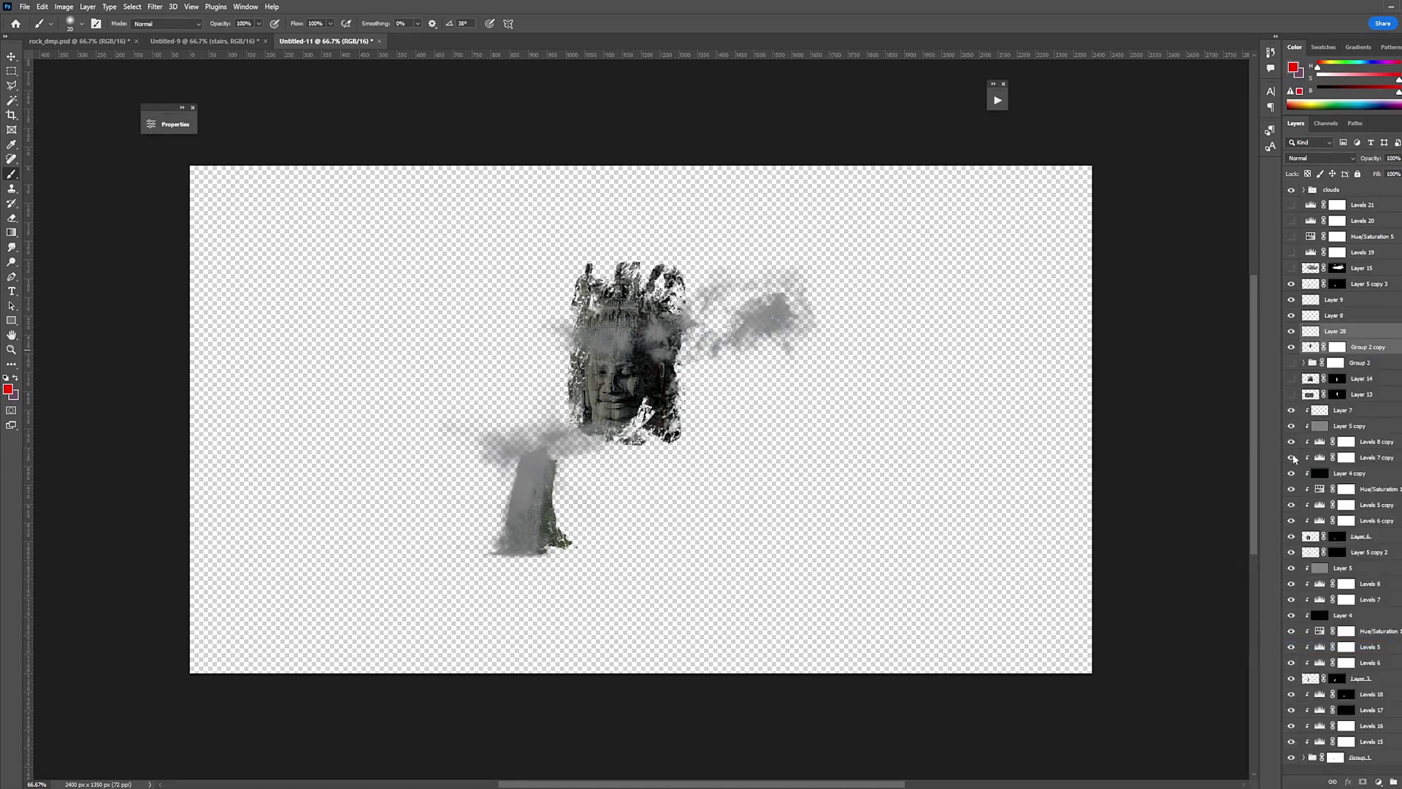
key(ctrl+e)
double_click(1339, 330)
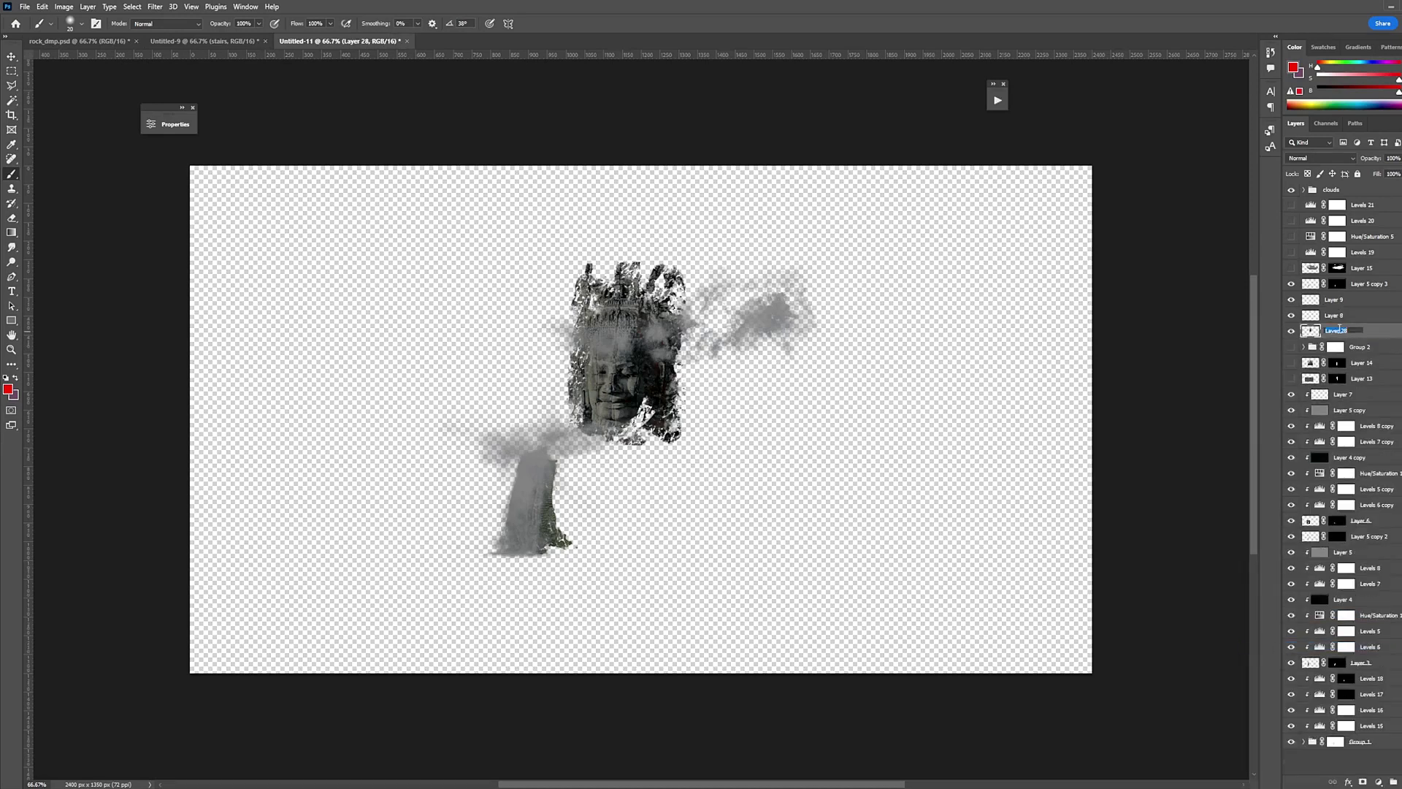
text(head)
key(Return)
click(397, 41)
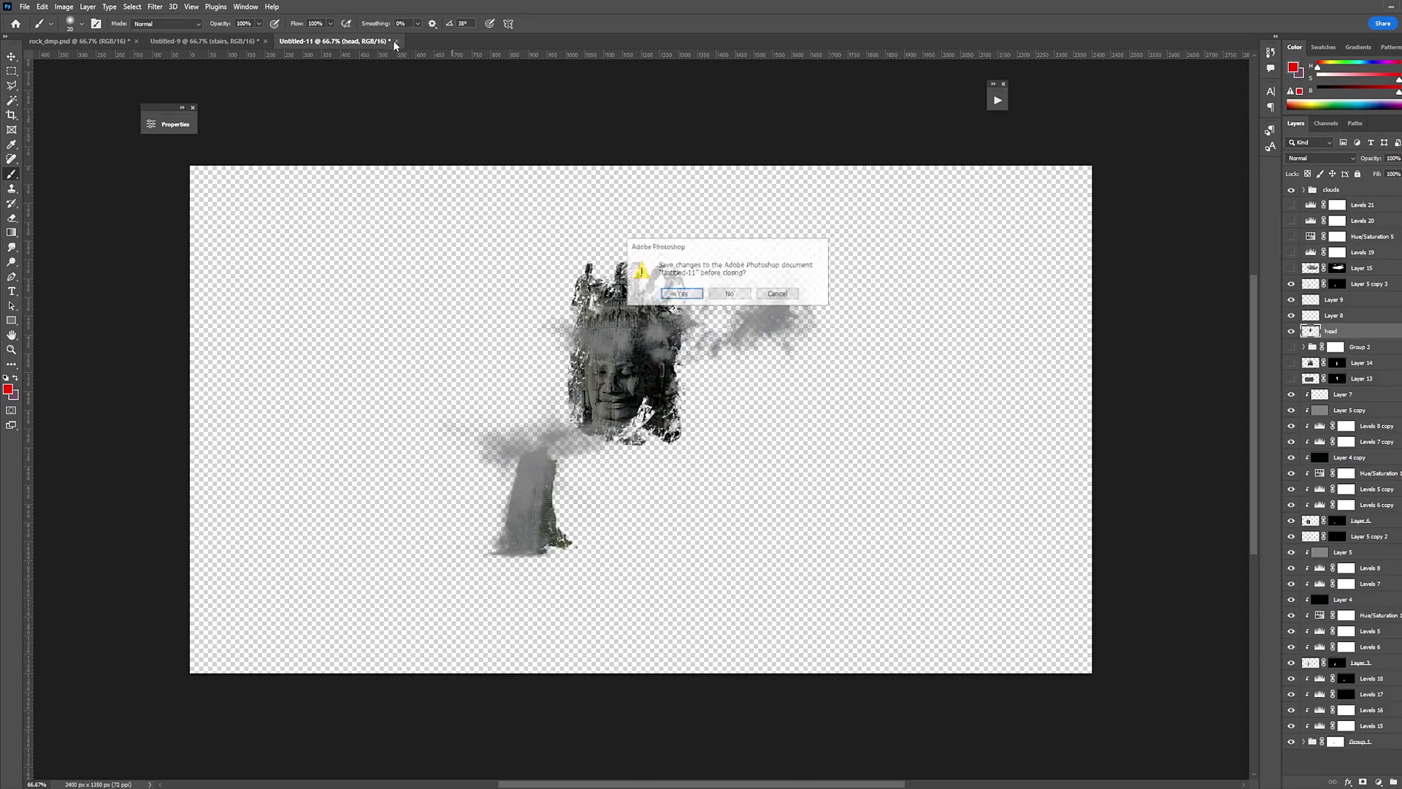
click(729, 293)
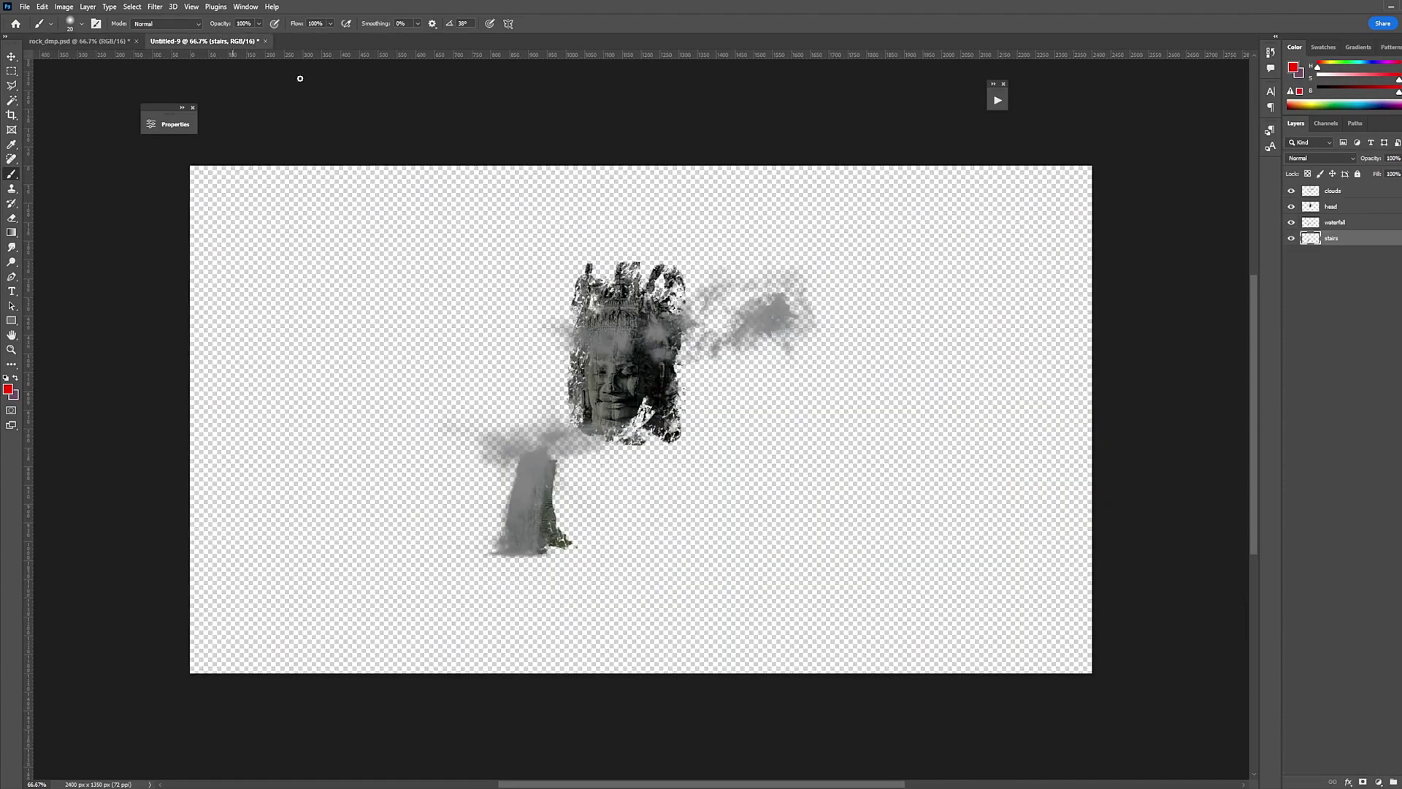
- Check the contents of the clouds, head, waterfall and stairs layers by toggling the visibility of each
click(1291, 191)
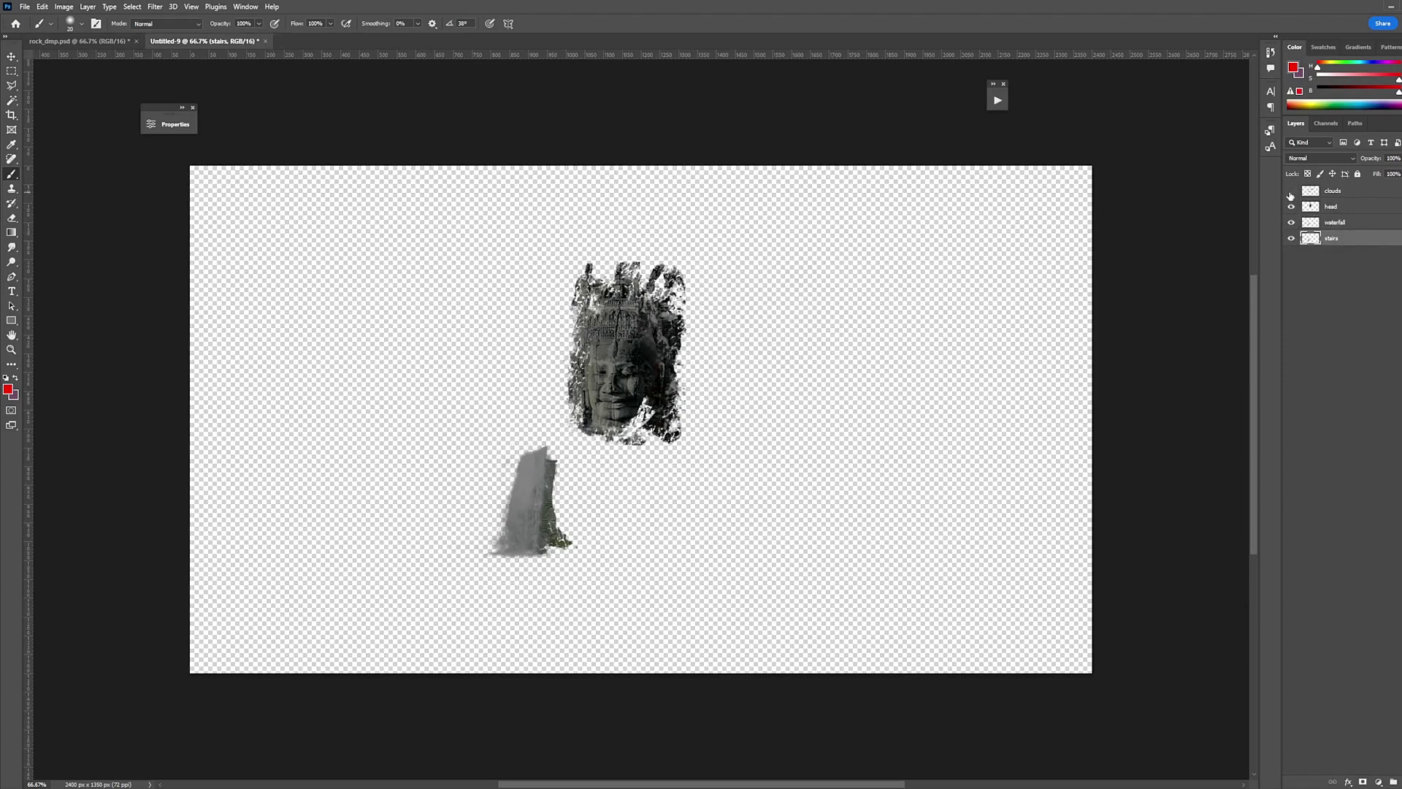
click(1290, 191)
click(1291, 207)
click(1291, 207)
click(1291, 222)
click(1291, 224)
click(1291, 238)
click(1291, 238)
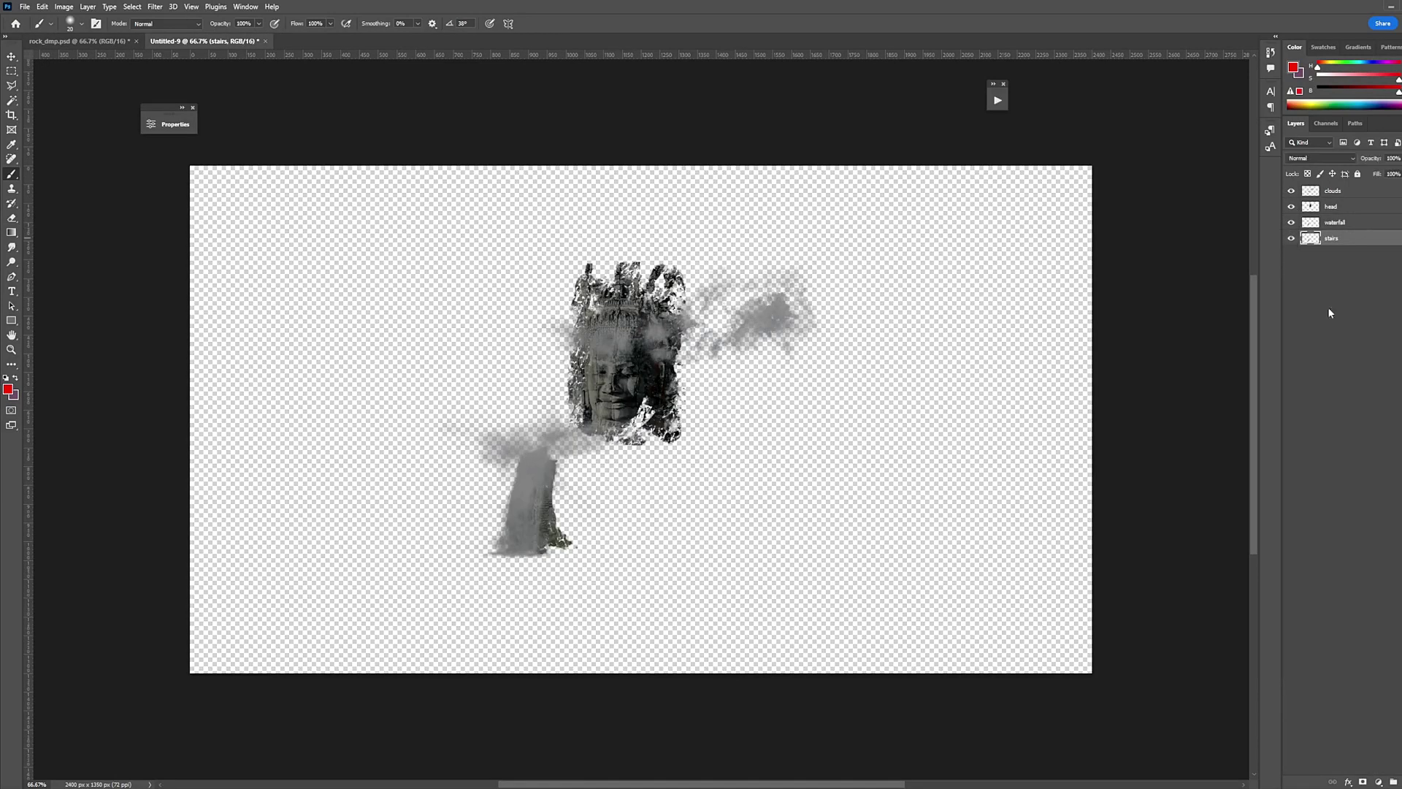
- Run the DMP_Exporter script and create a v006 folder inside the export directory as the output path
click(24, 6)
mouse_move(70, 305)
click(193, 381)
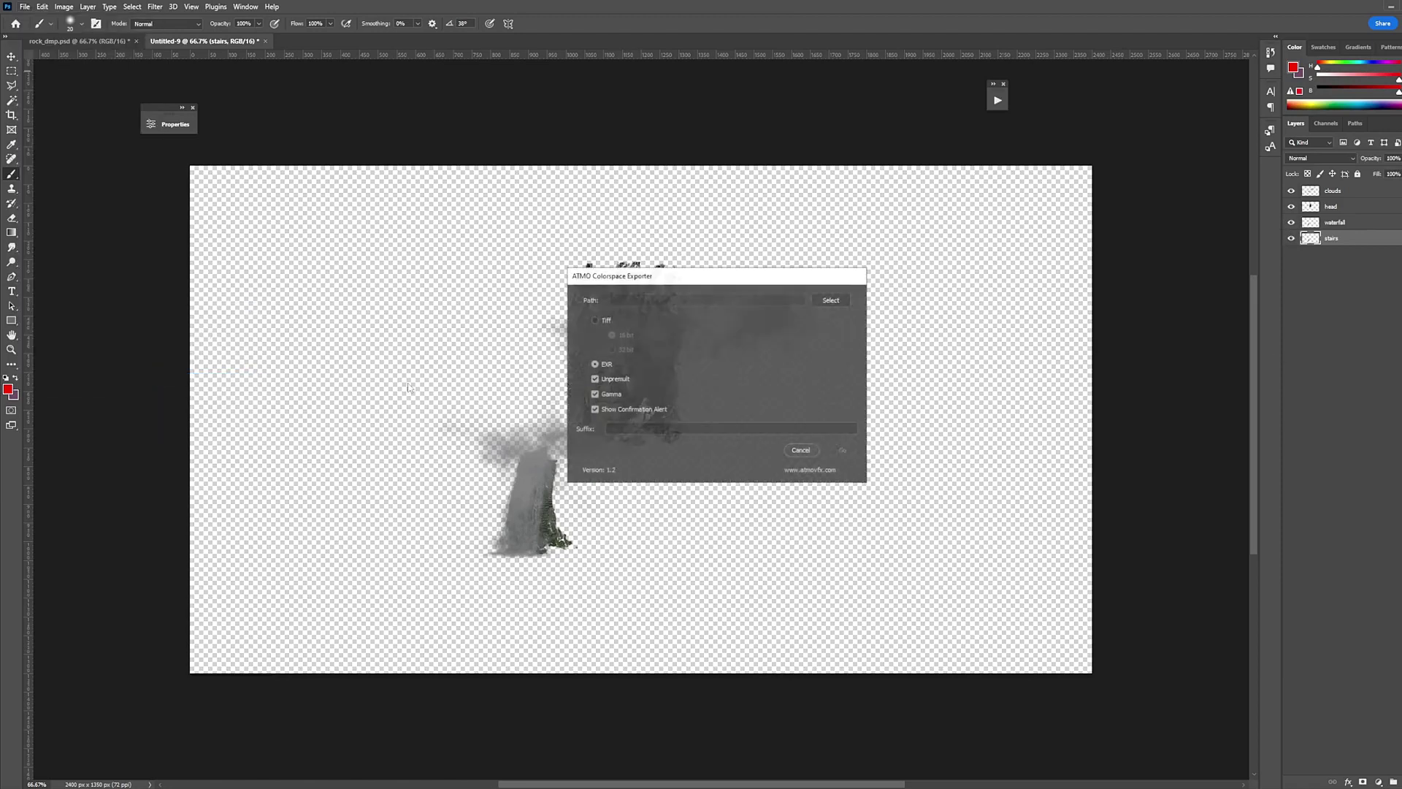
drag(649, 276, 581, 324)
click(762, 346)
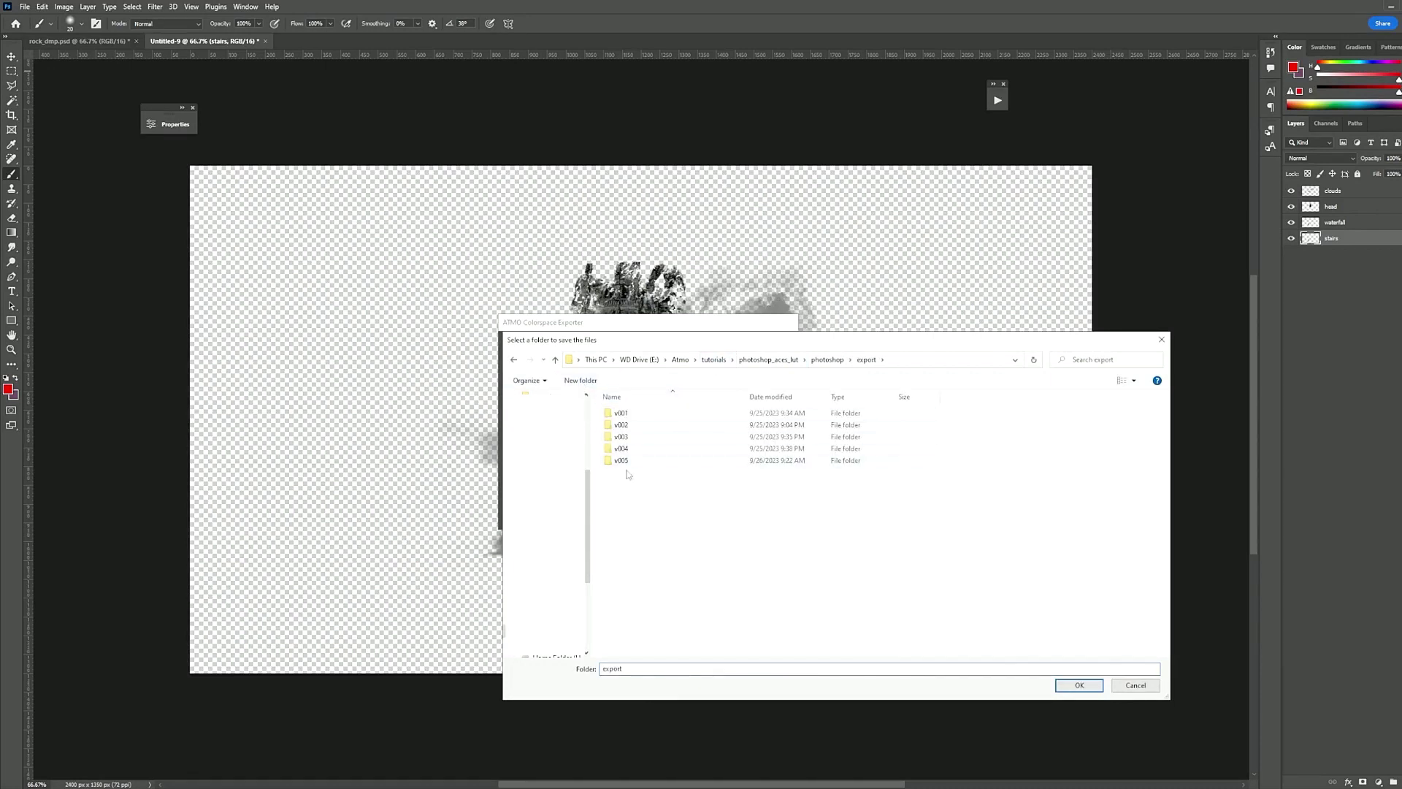
click(581, 380)
text(v006)
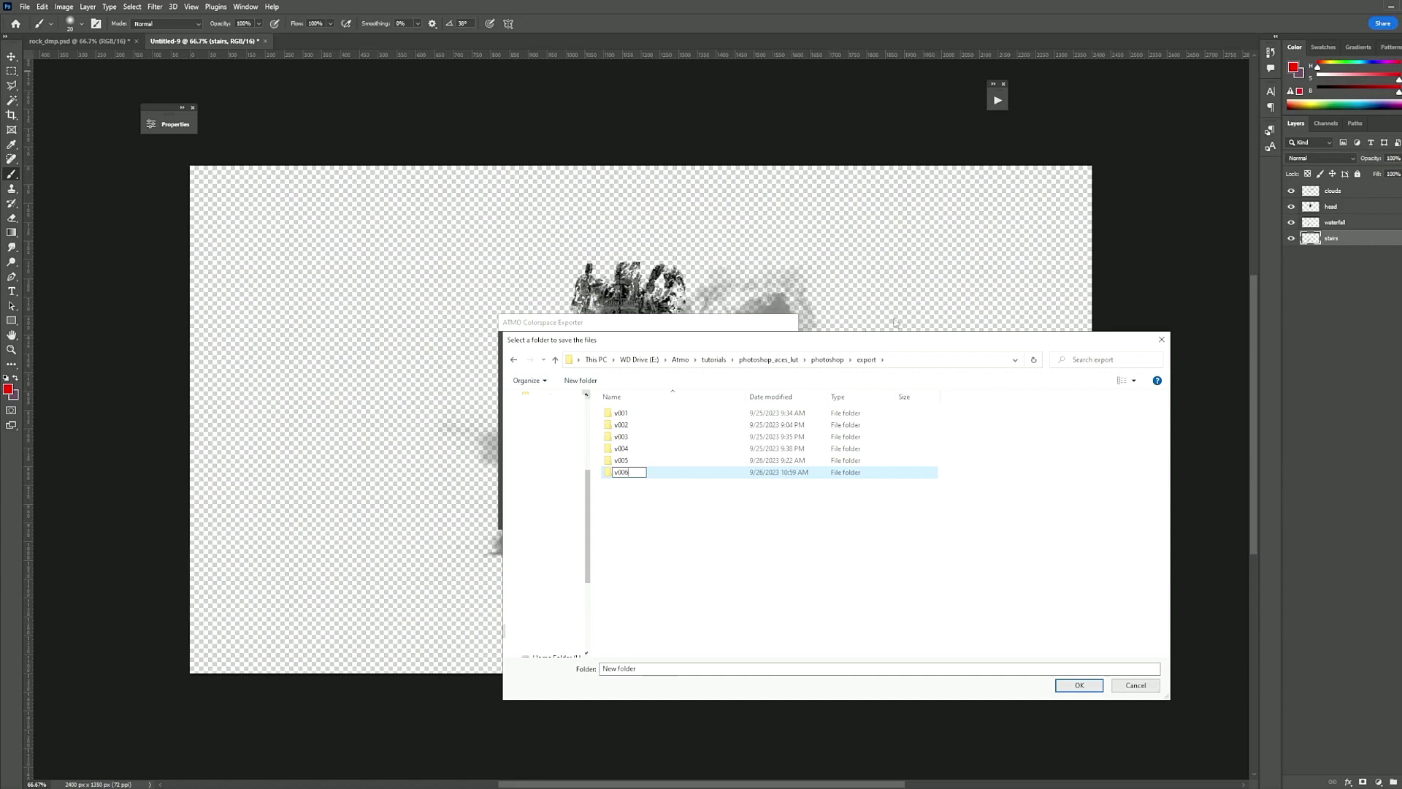
key(Return)
key(Return)
- Set the file suffix to v006 and export the layers as EXR files
click(625, 476)
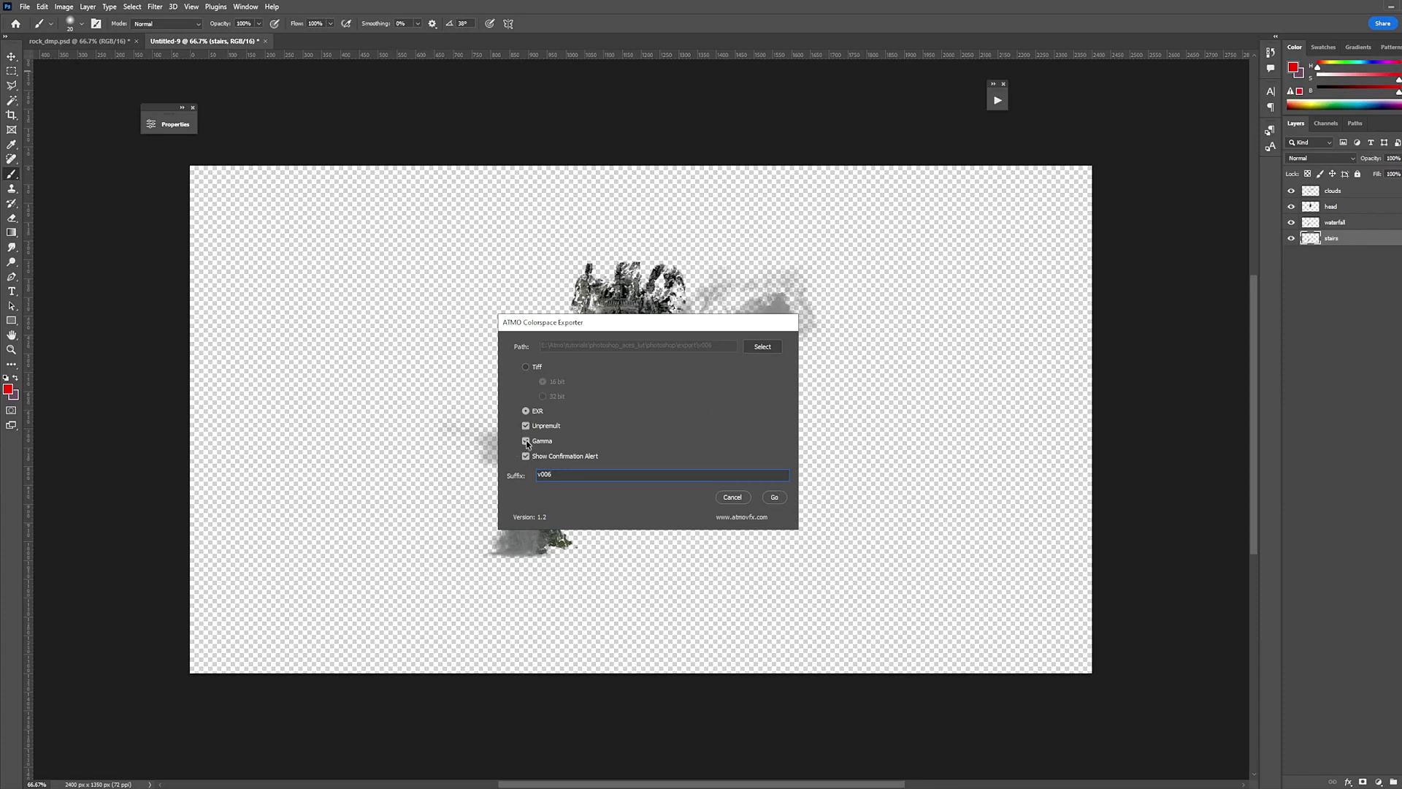
click(549, 441)
click(774, 498)
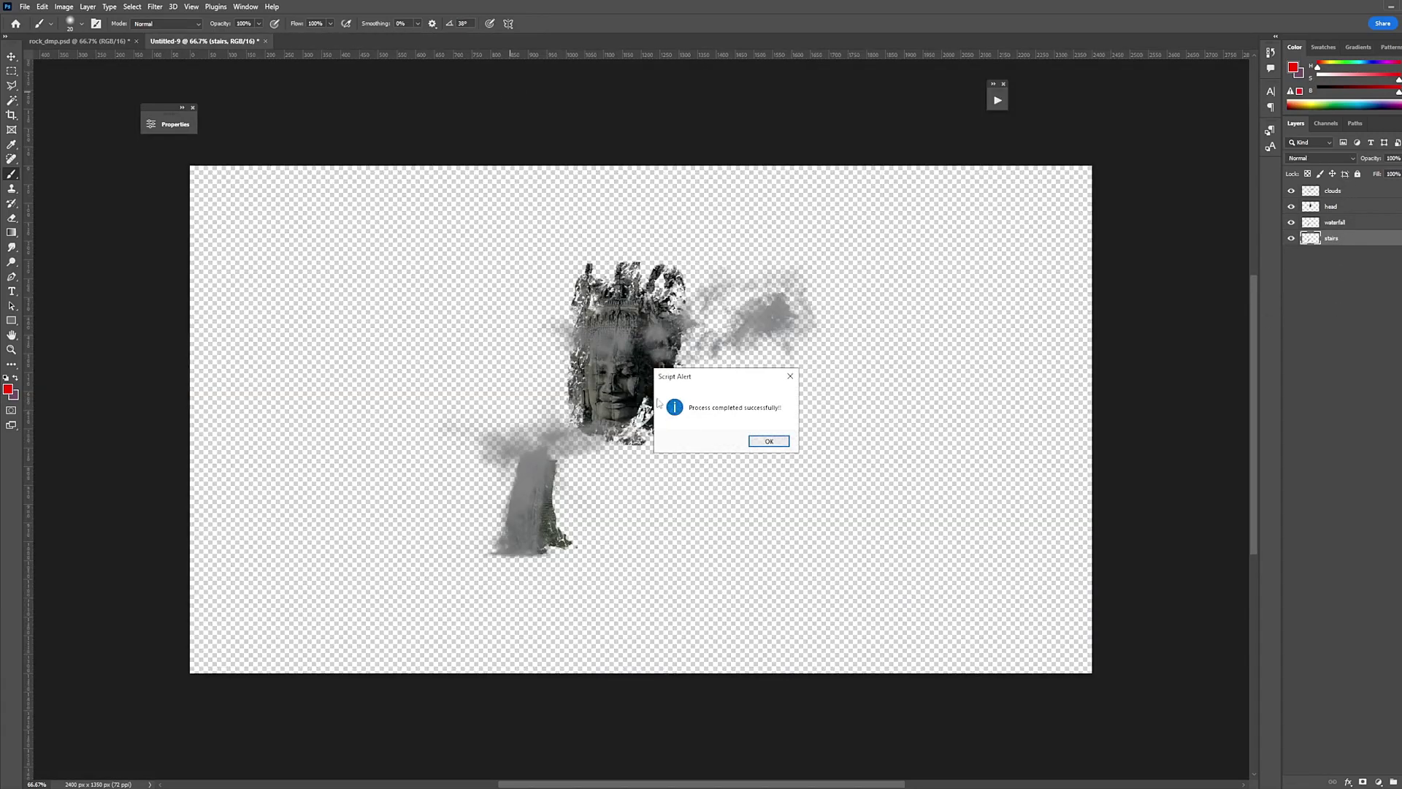
click(768, 440)
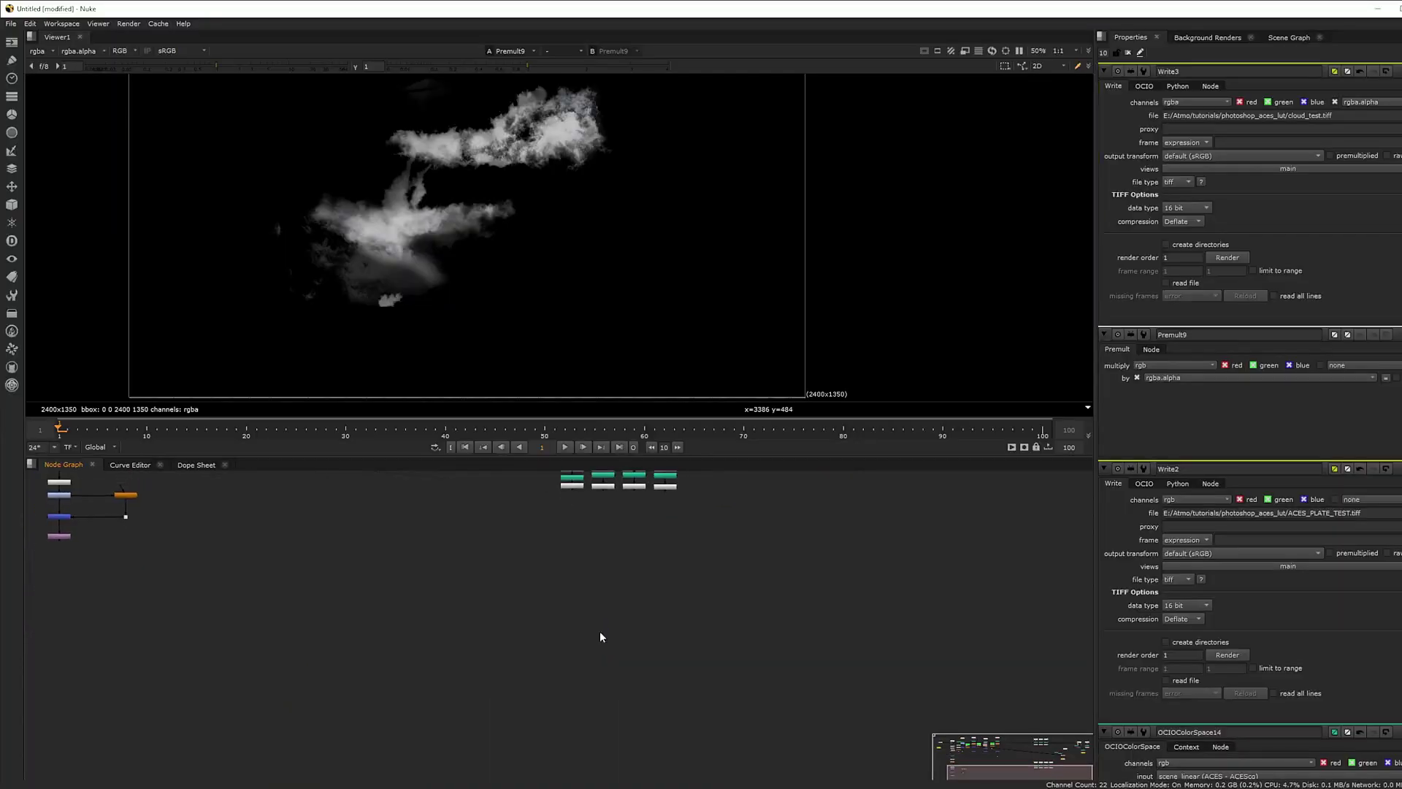
- Switch to Nuke and read in the clouds, head, stairs and waterfall EXR files from the v006 export folder
key(r)
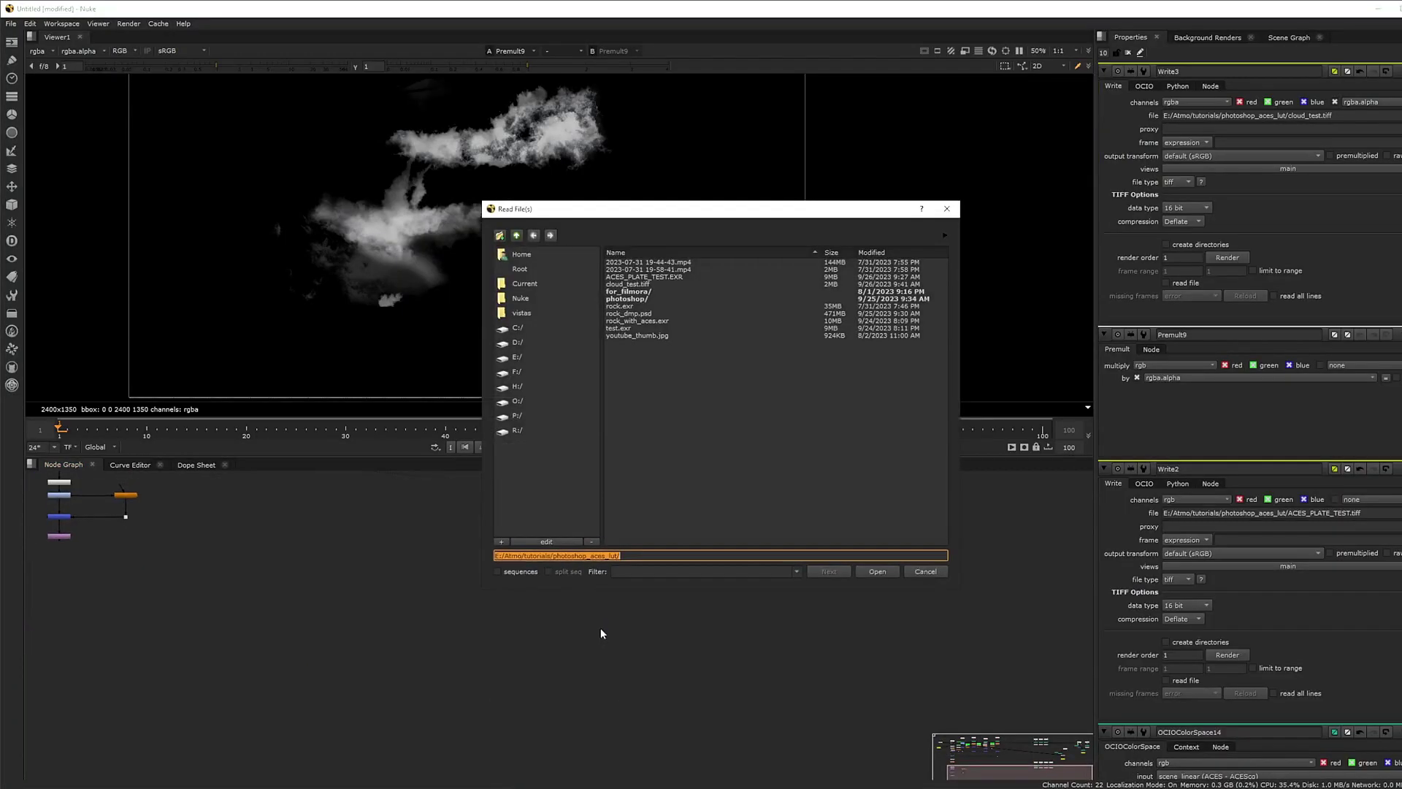
click(518, 237)
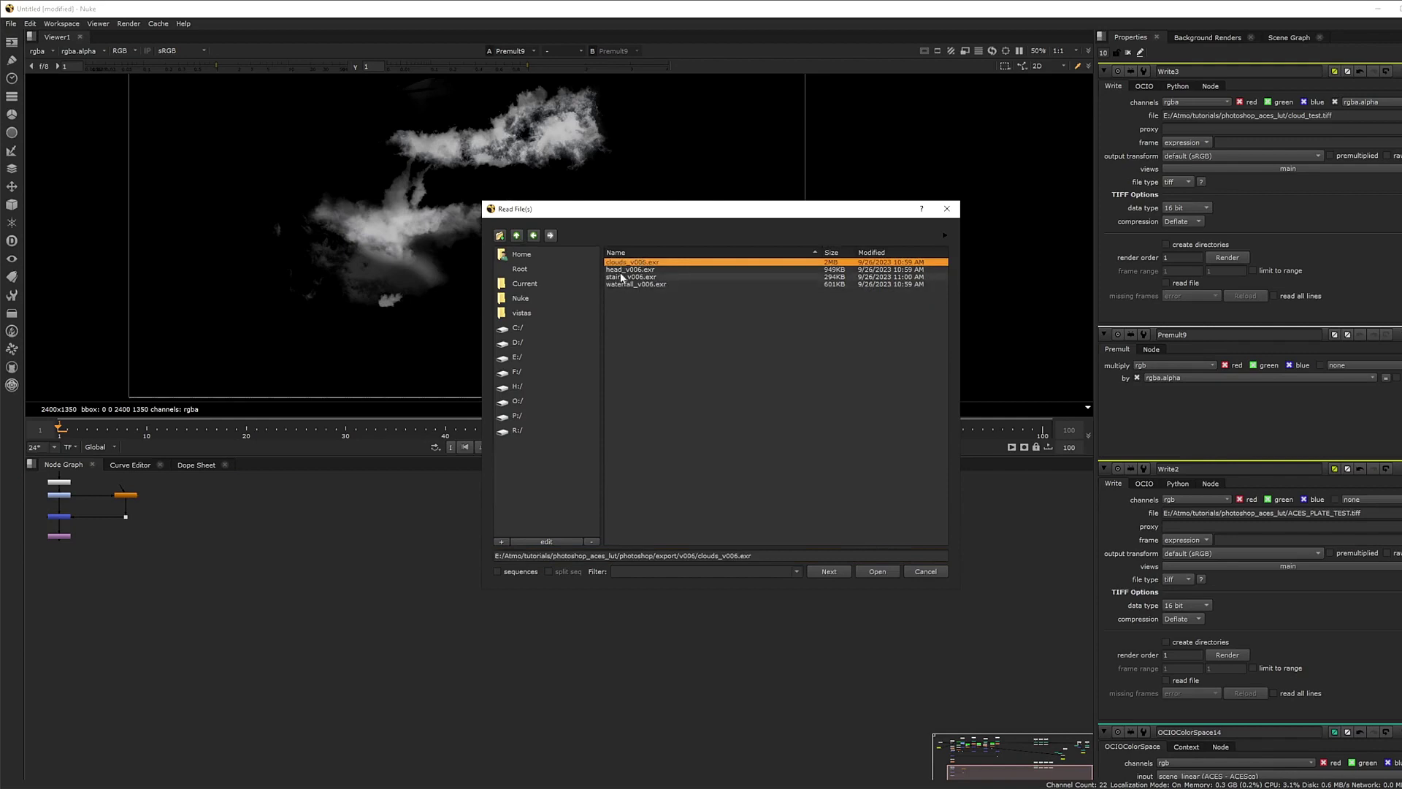
shift+click(629, 285)
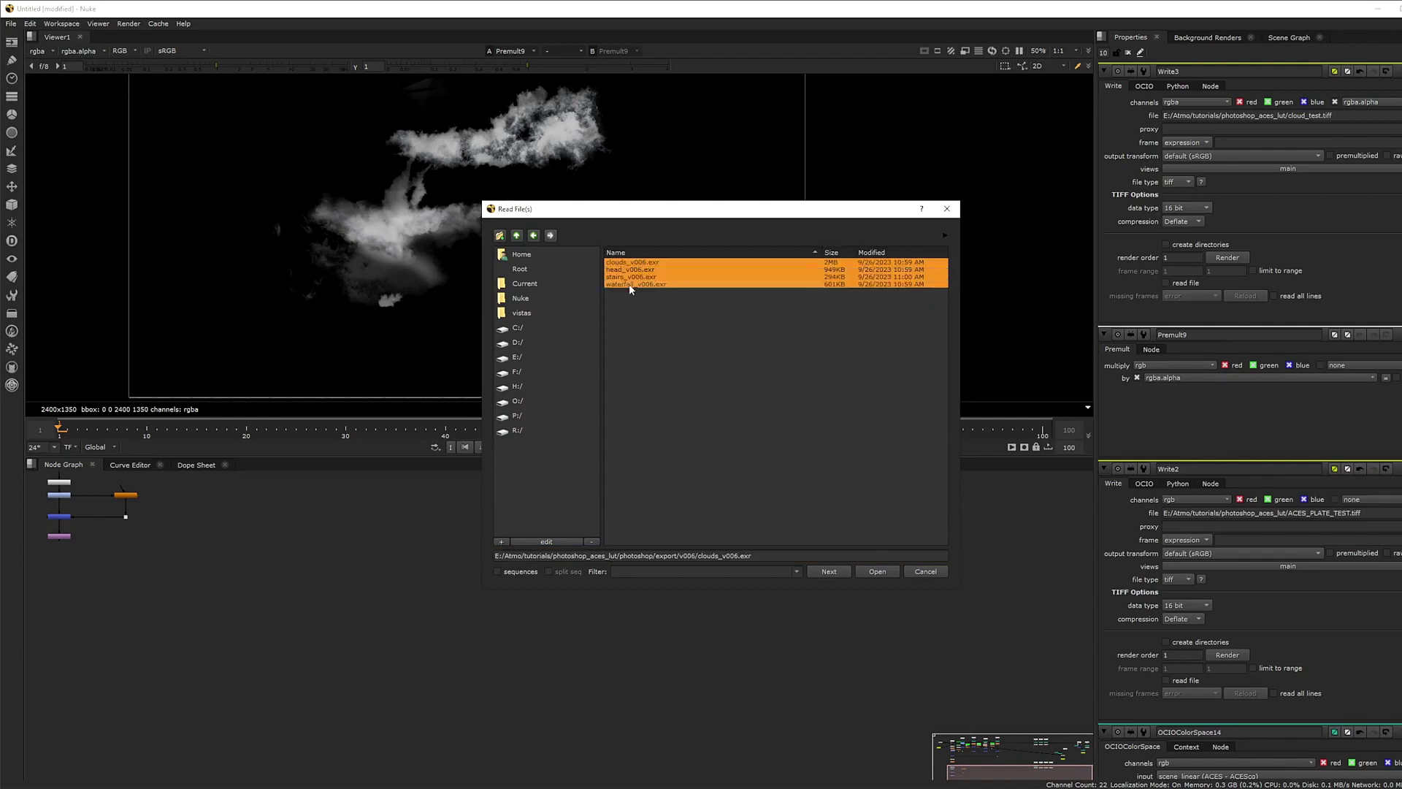
click(866, 574)
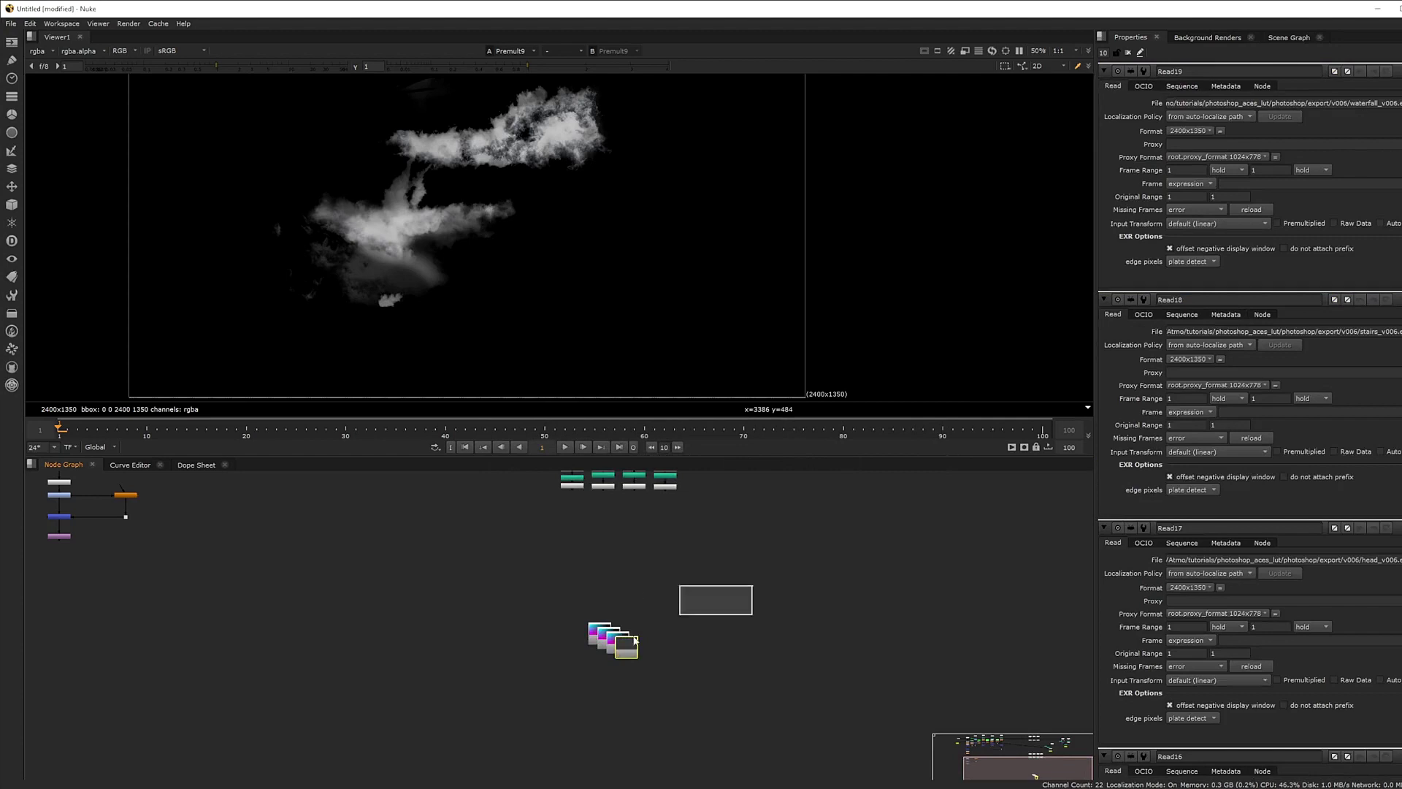
- Preview the imported EXRs and paste a copy of the existing OCIOColorSpace and Premult nodes below the head image
click(603, 634)
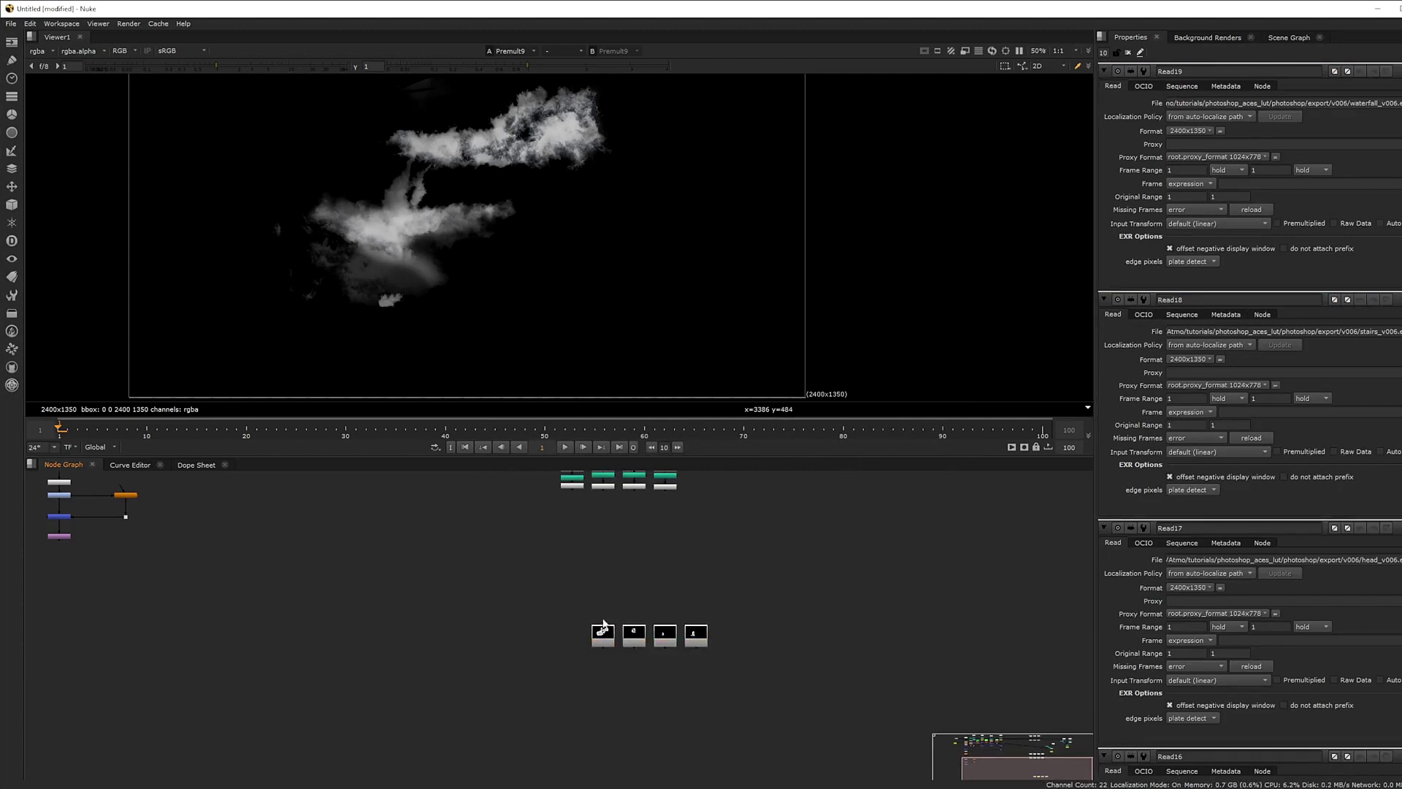
key(1)
key(a)
key(a)
mouse_move(574, 525)
mouse_down()
mouse_move(566, 544)
mouse_move(562, 521)
mouse_up()
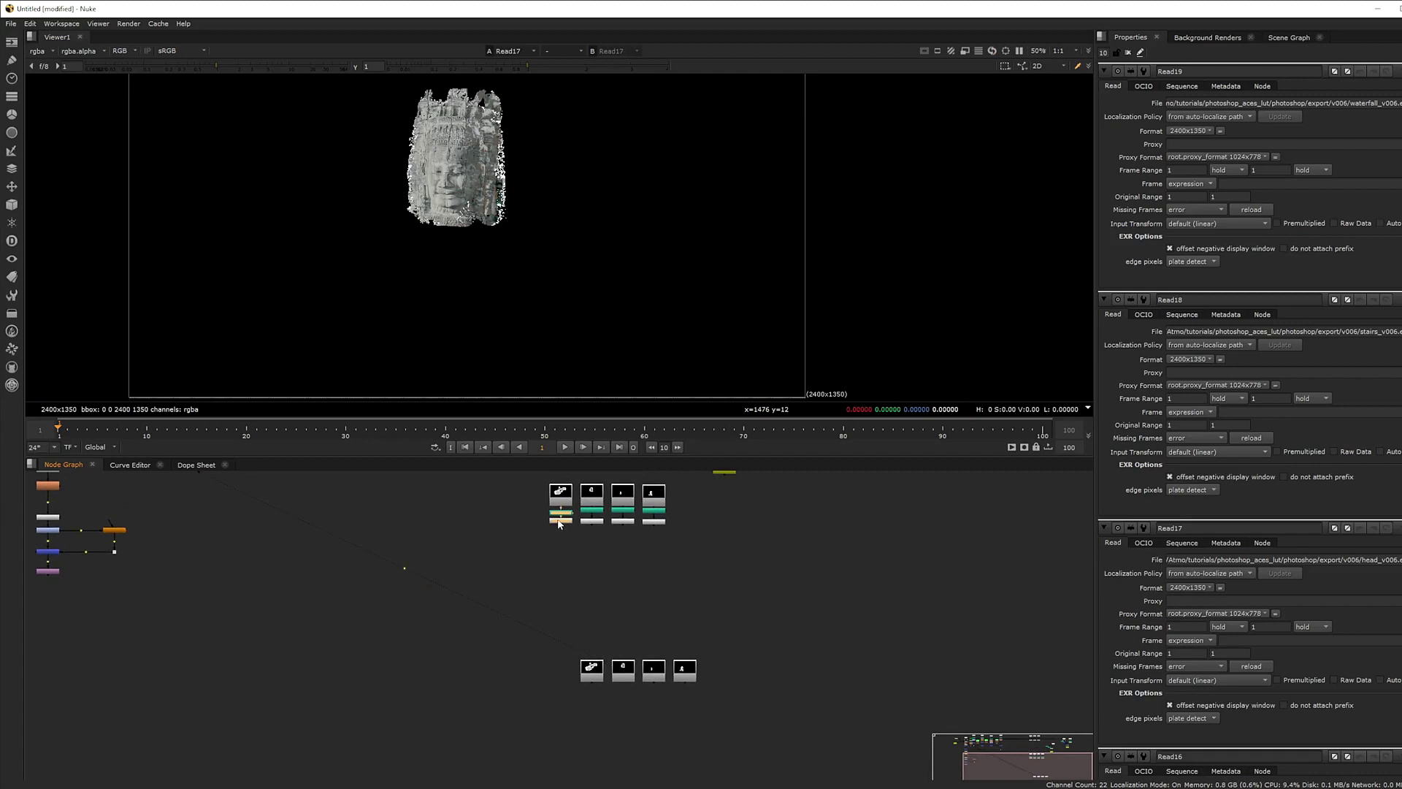
click(614, 676)
key(ctrl+v)
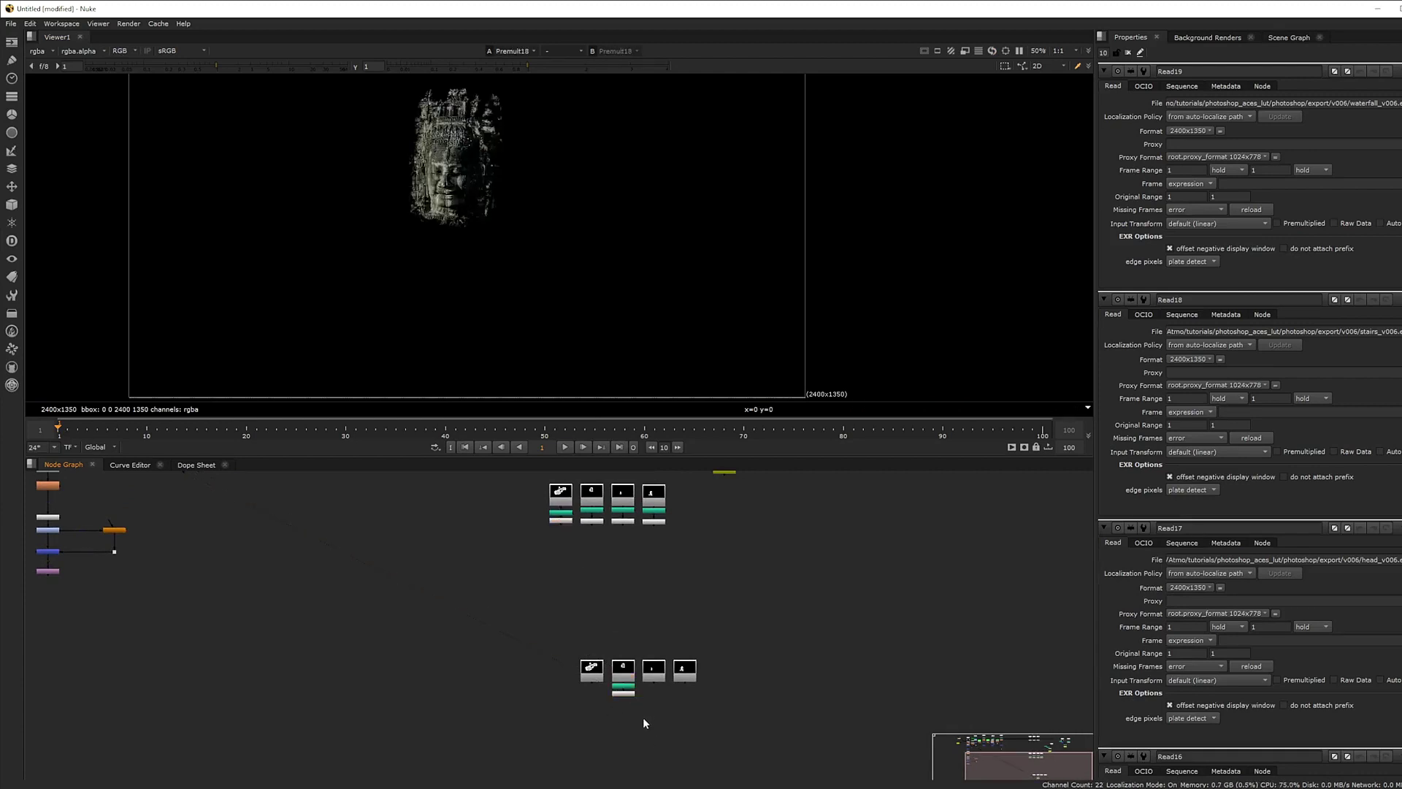
scroll(449, 228, up, 2)
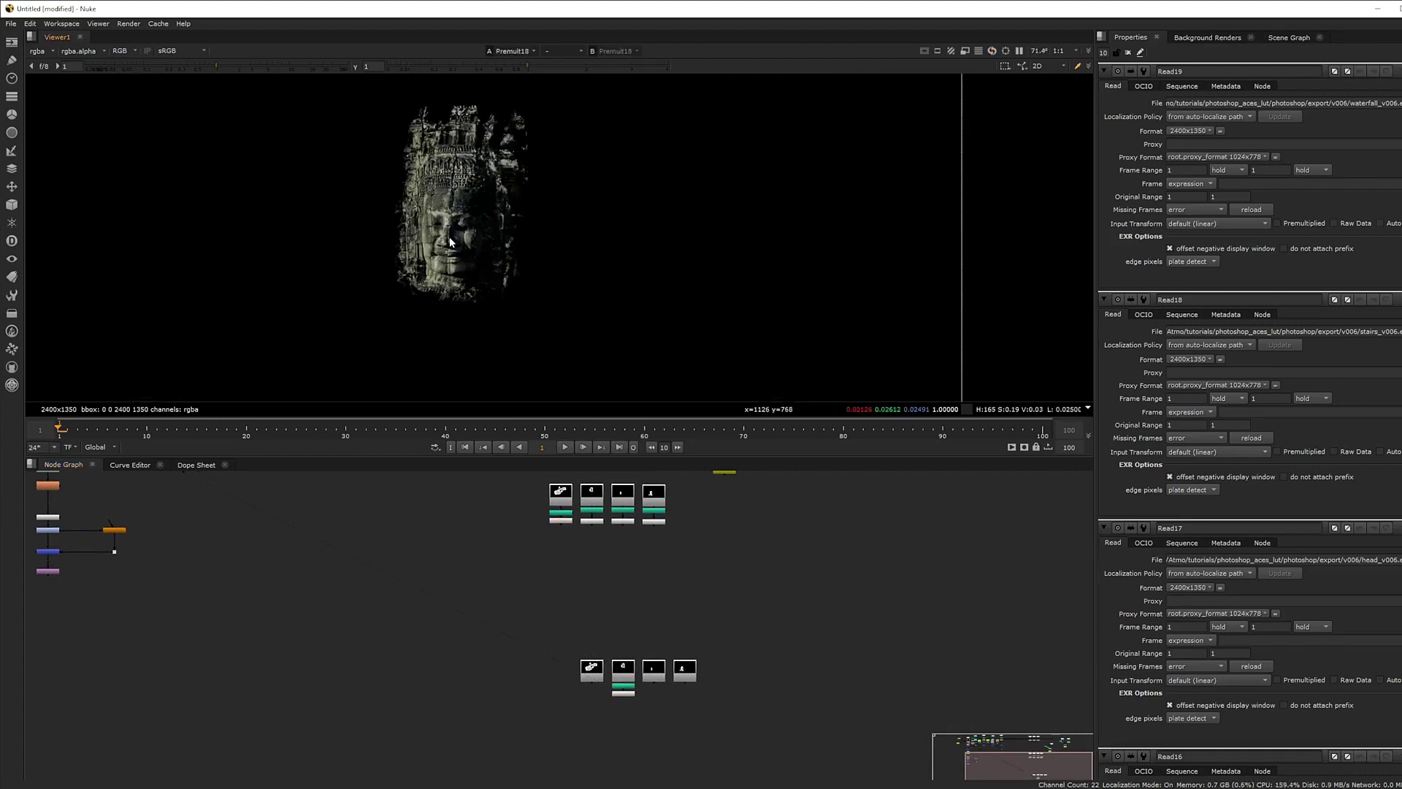
- Compare the head image in the viewer at the pasted OCIOColorSpace node and at the Premult node
click(624, 685)
key(1)
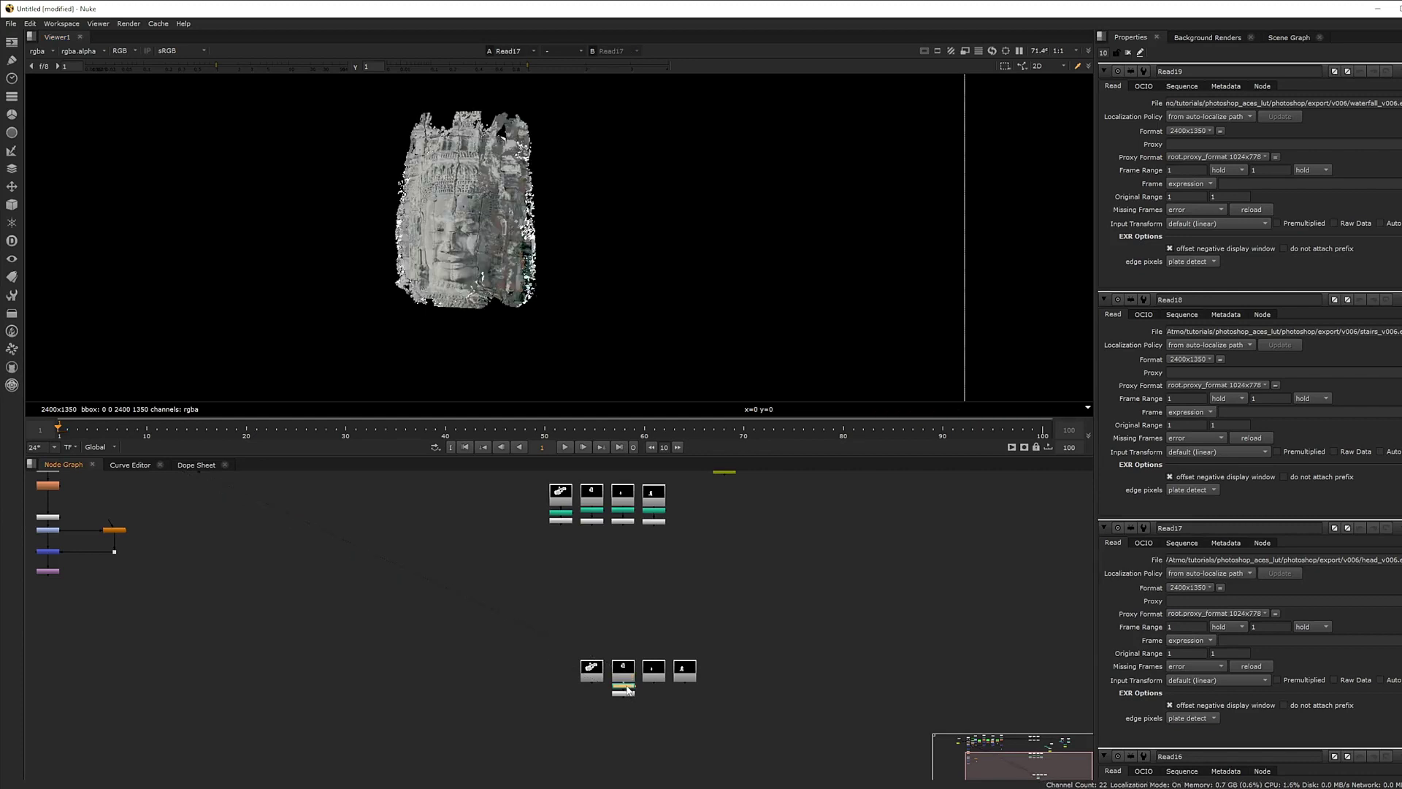
click(625, 692)
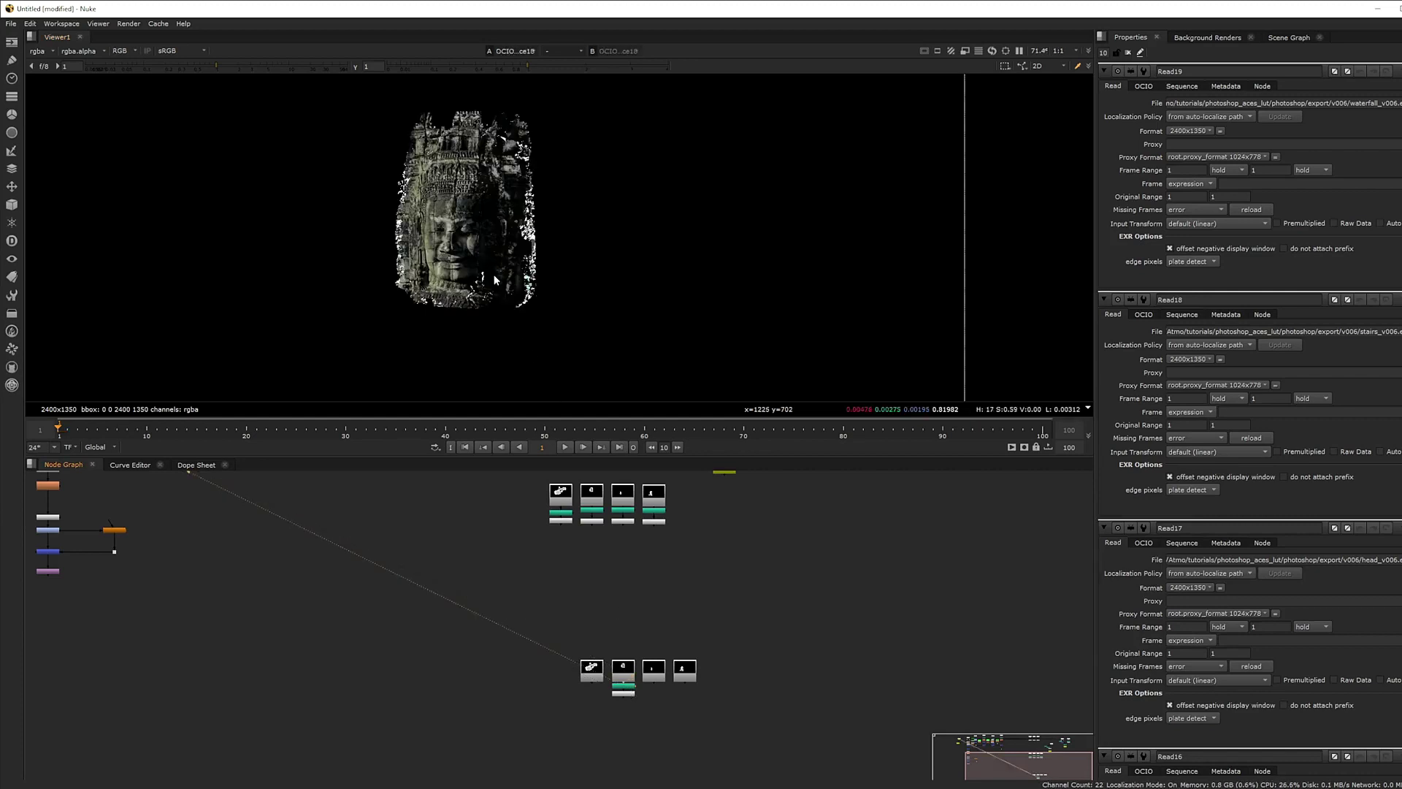
key(1)
scroll(572, 705, up, 5)
scroll(553, 724, down, 12)
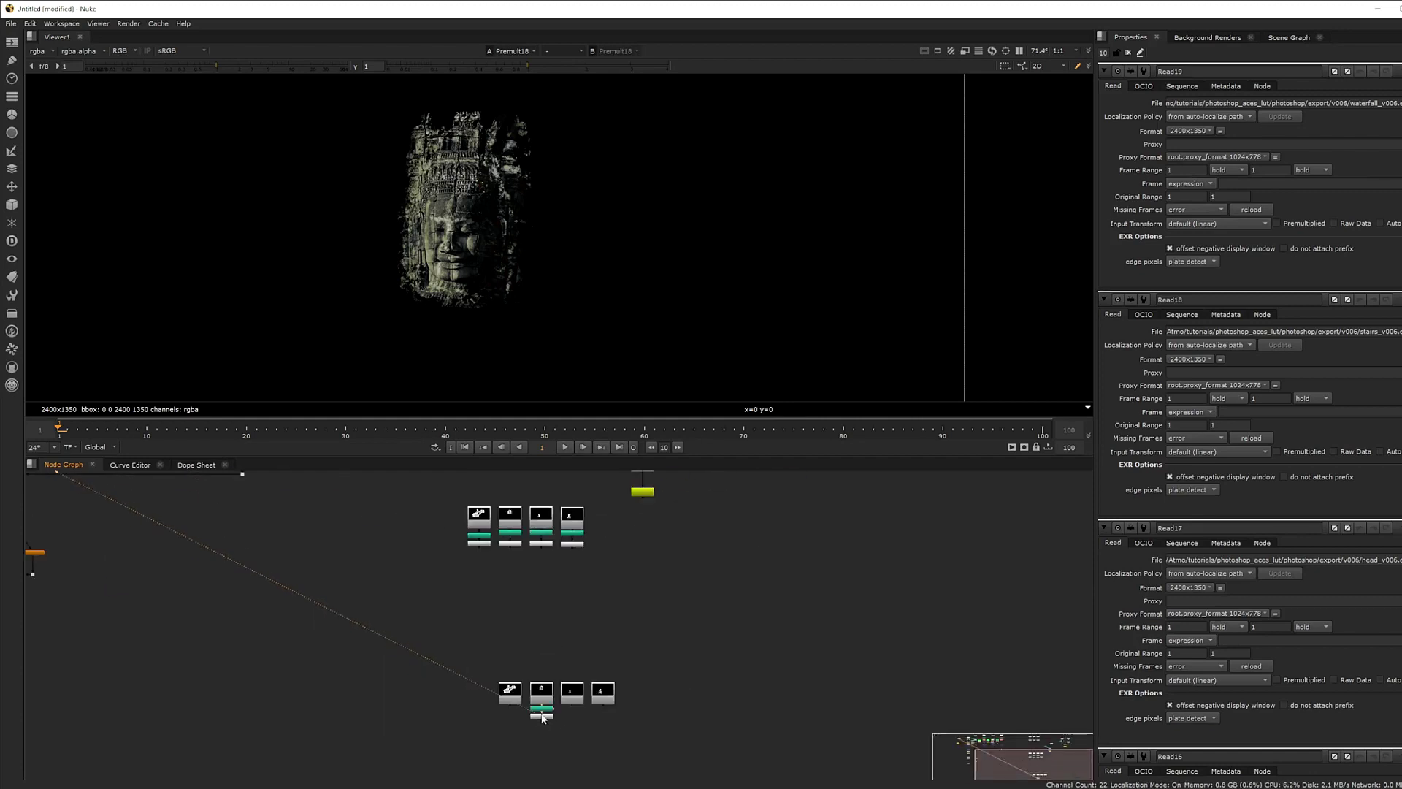
- Show the rock plate and the first three layer images of the main comp one after another in the viewer
scroll(339, 593, up, 4)
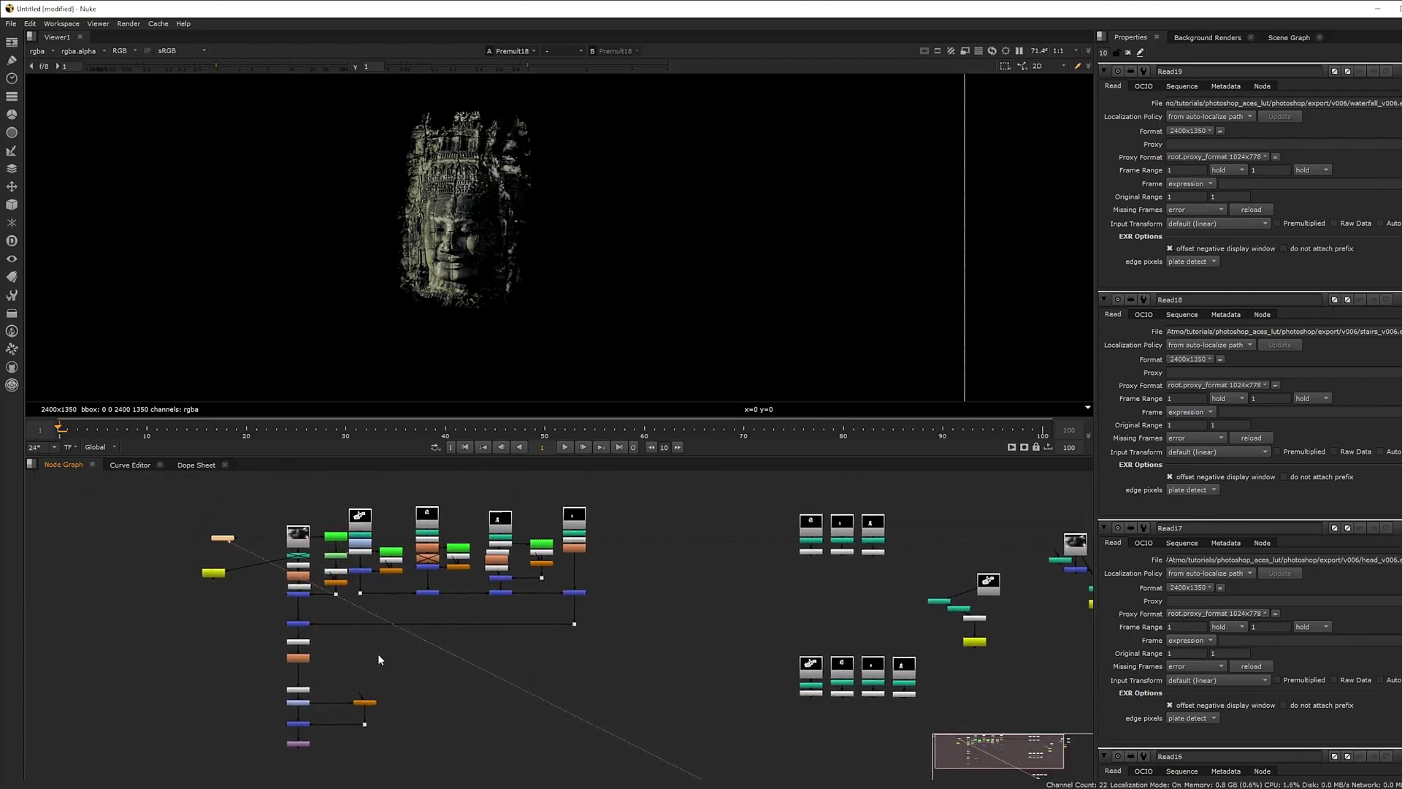
scroll(628, 537, down, 1)
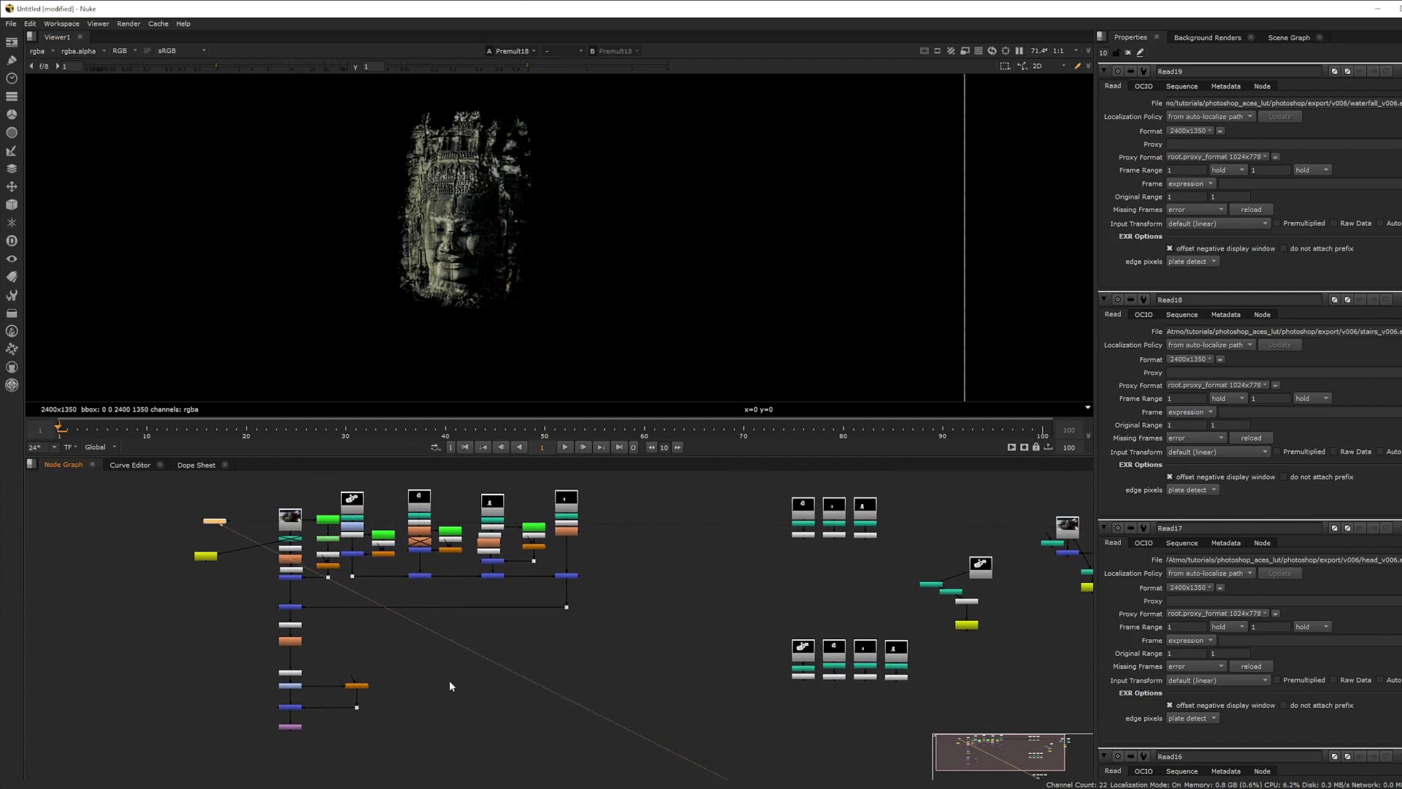
scroll(474, 694, up, 1)
click(340, 536)
key(1)
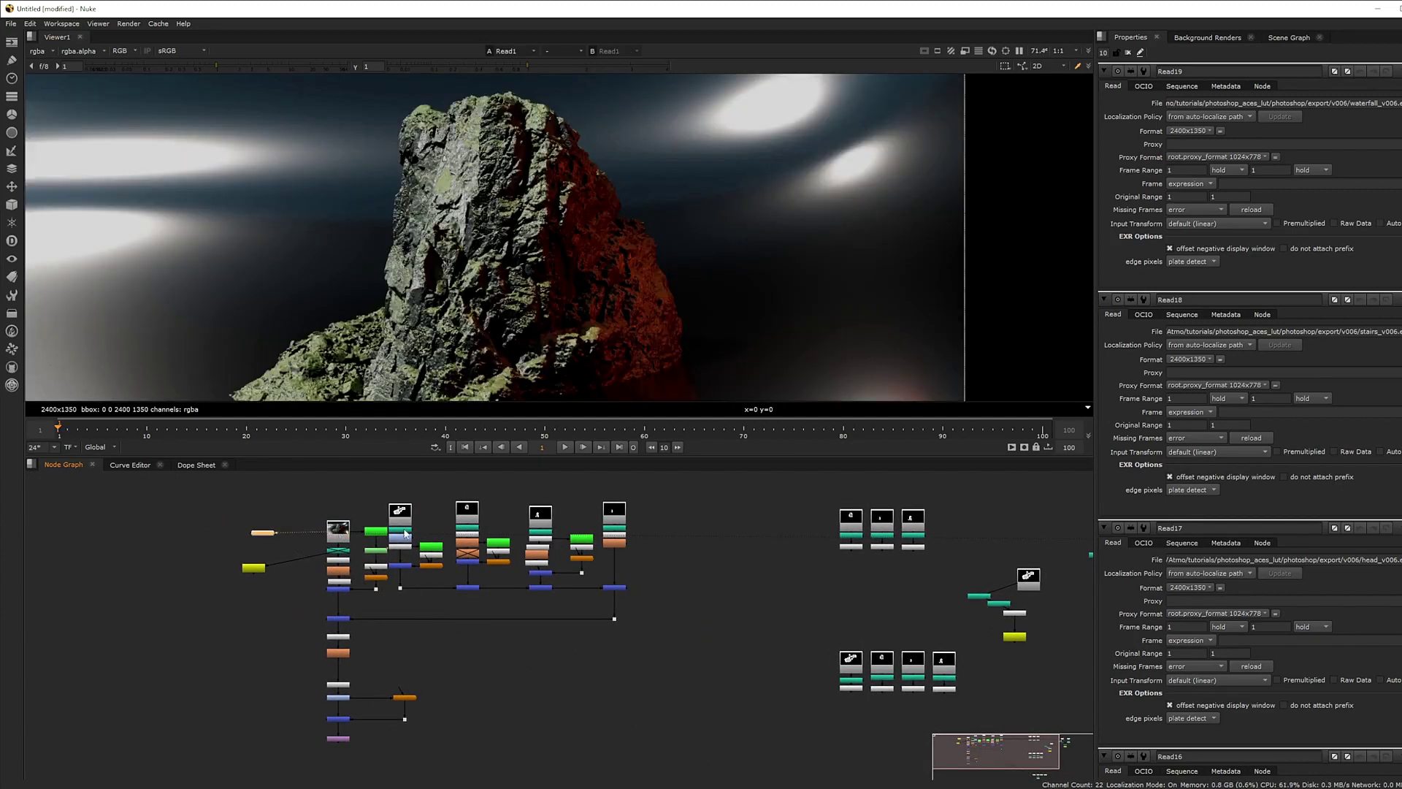
click(400, 513)
key(1)
click(468, 520)
key(1)
click(541, 520)
key(1)
- View the final merged composite of the main comp, with the whole rock scene framed in the viewer
scroll(619, 595, down, 2)
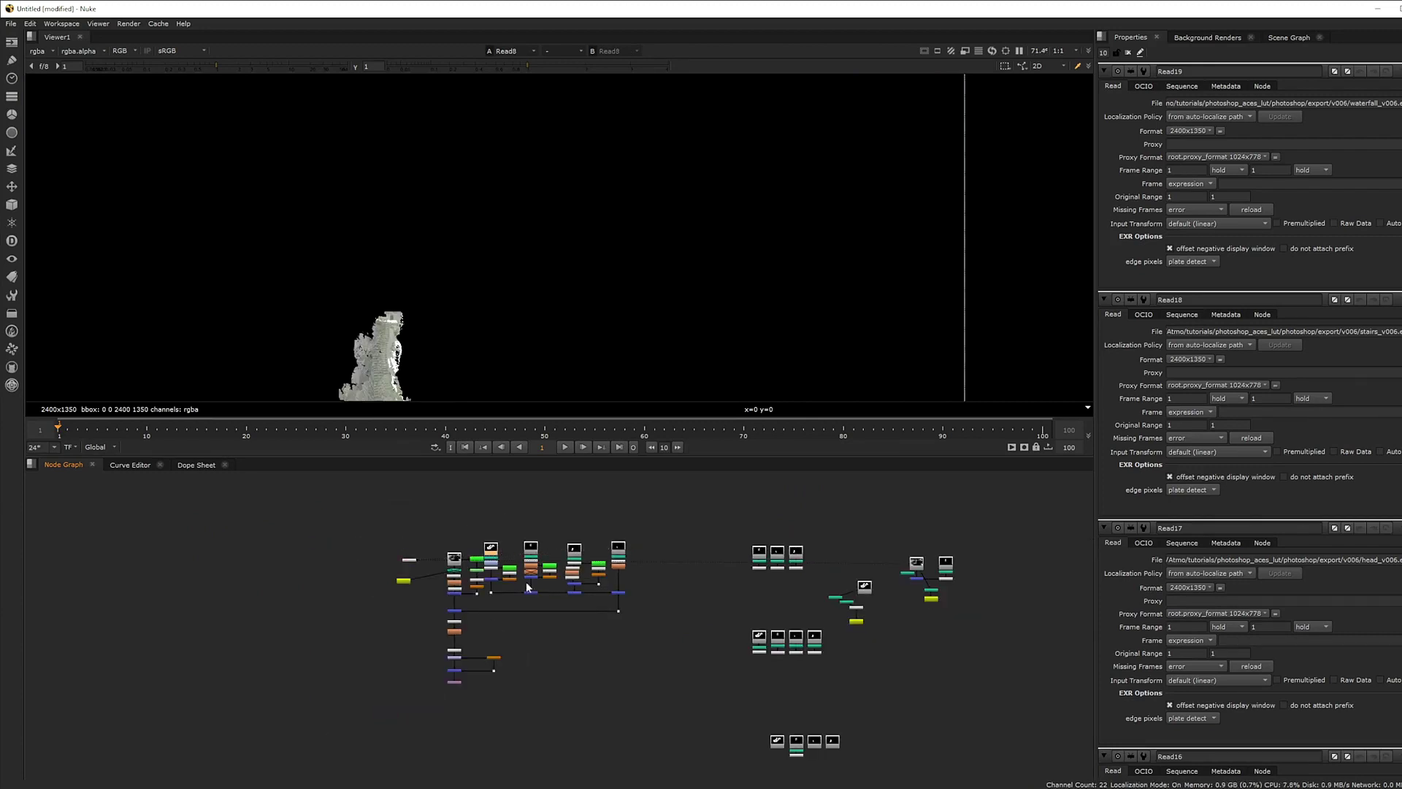
click(494, 658)
key(1)
scroll(494, 296, down, 2)
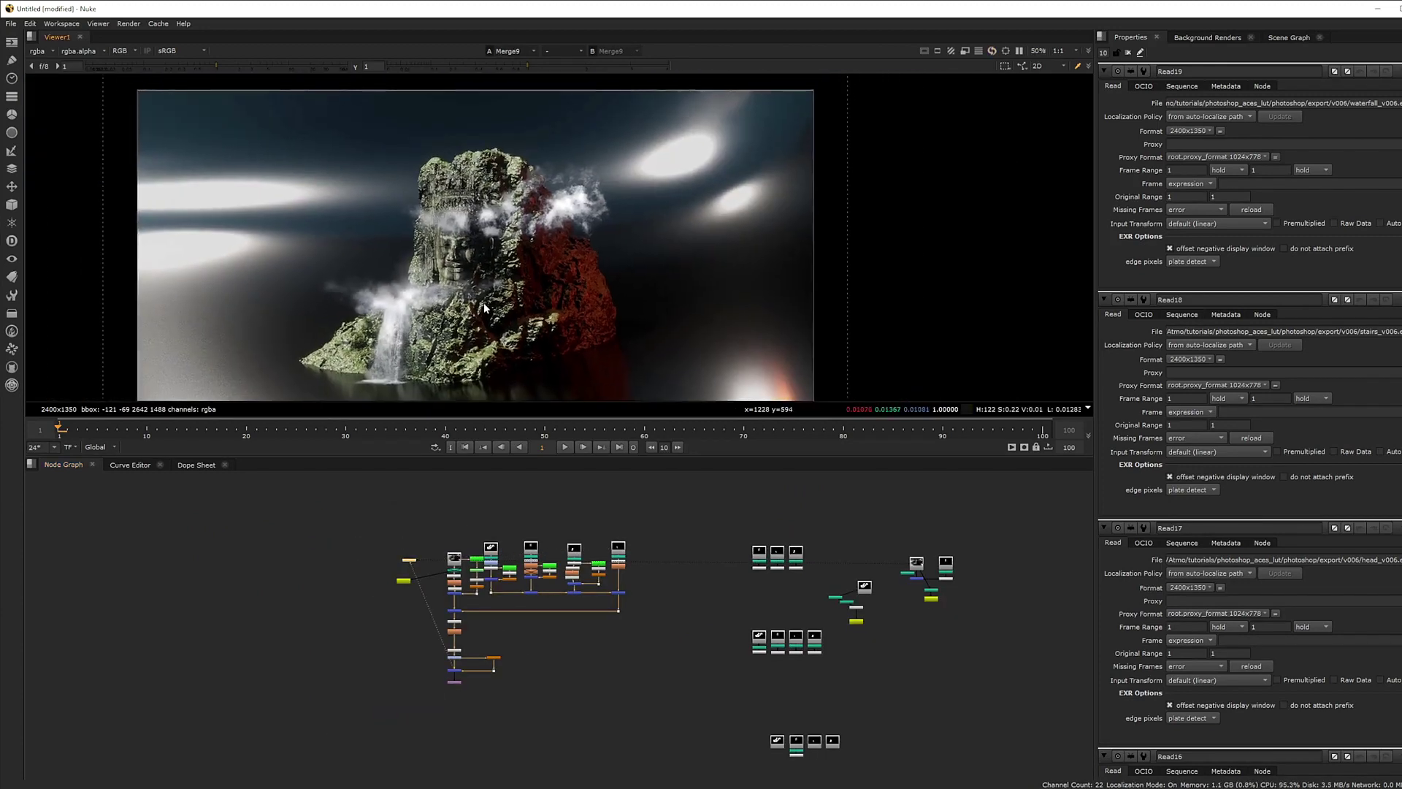
drag(479, 624, 518, 703)
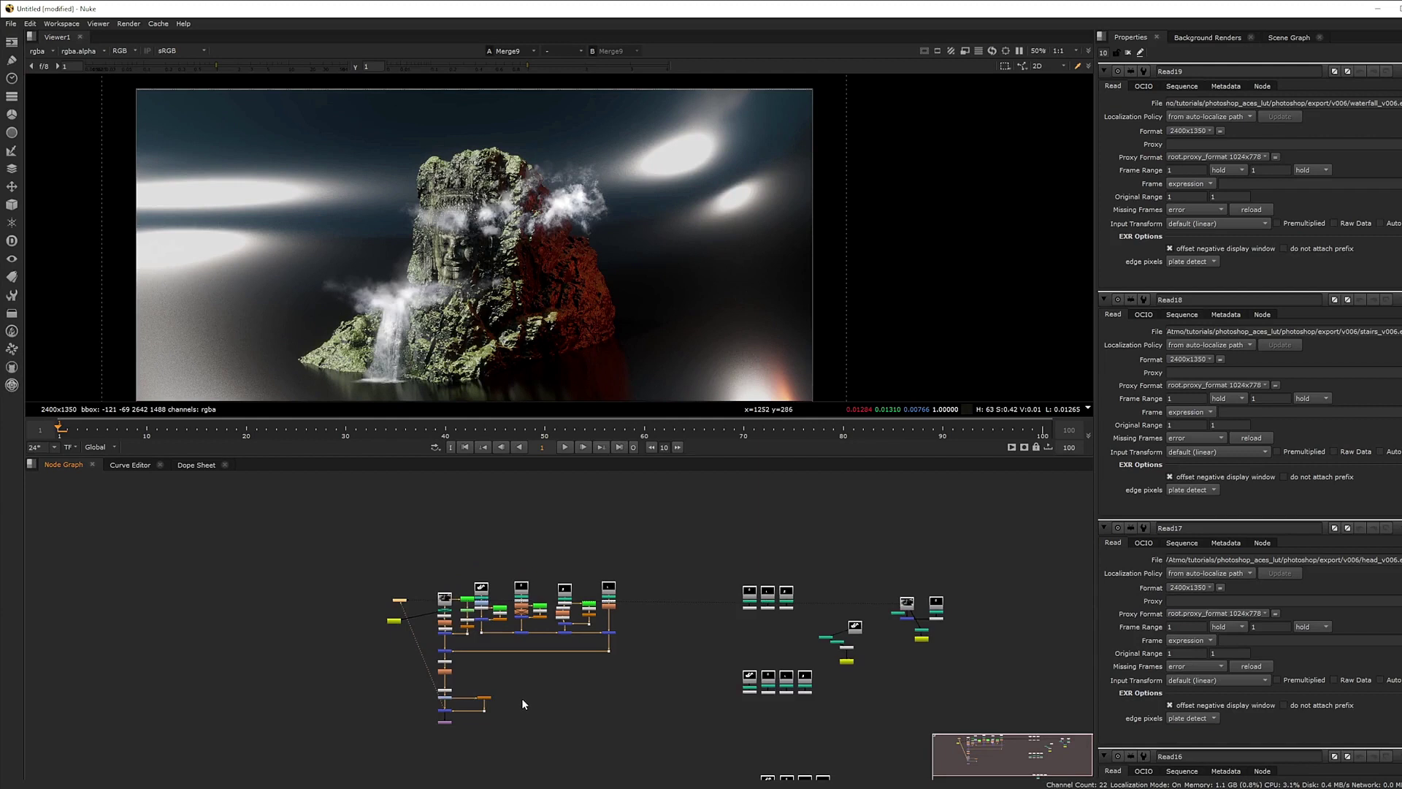
- Select the four layer Read nodes of the main comp and disable and re-enable them together to compare the composite
scroll(521, 699, up, 2)
shift+click(526, 548)
shift+click(583, 550)
shift+click(645, 548)
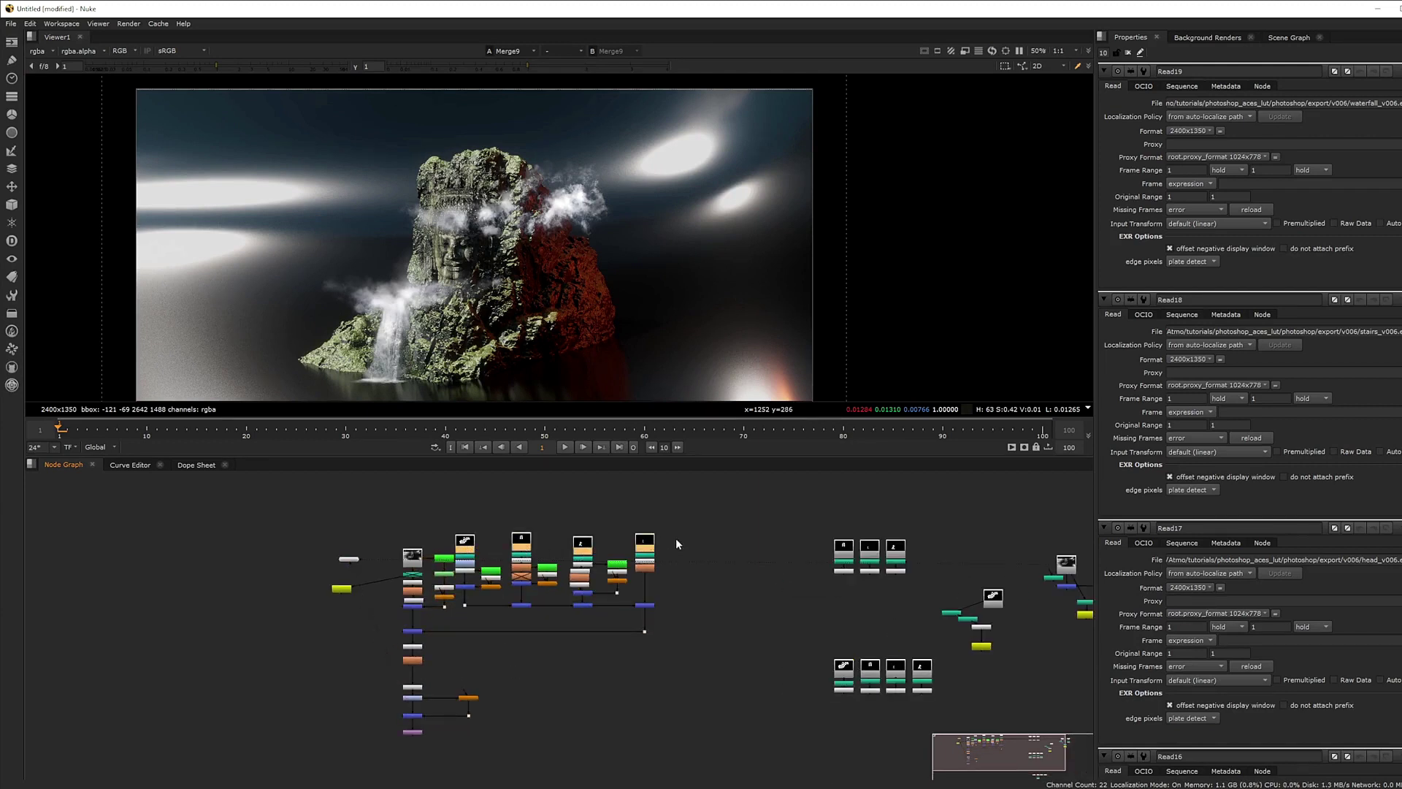
key(d)
key(d)
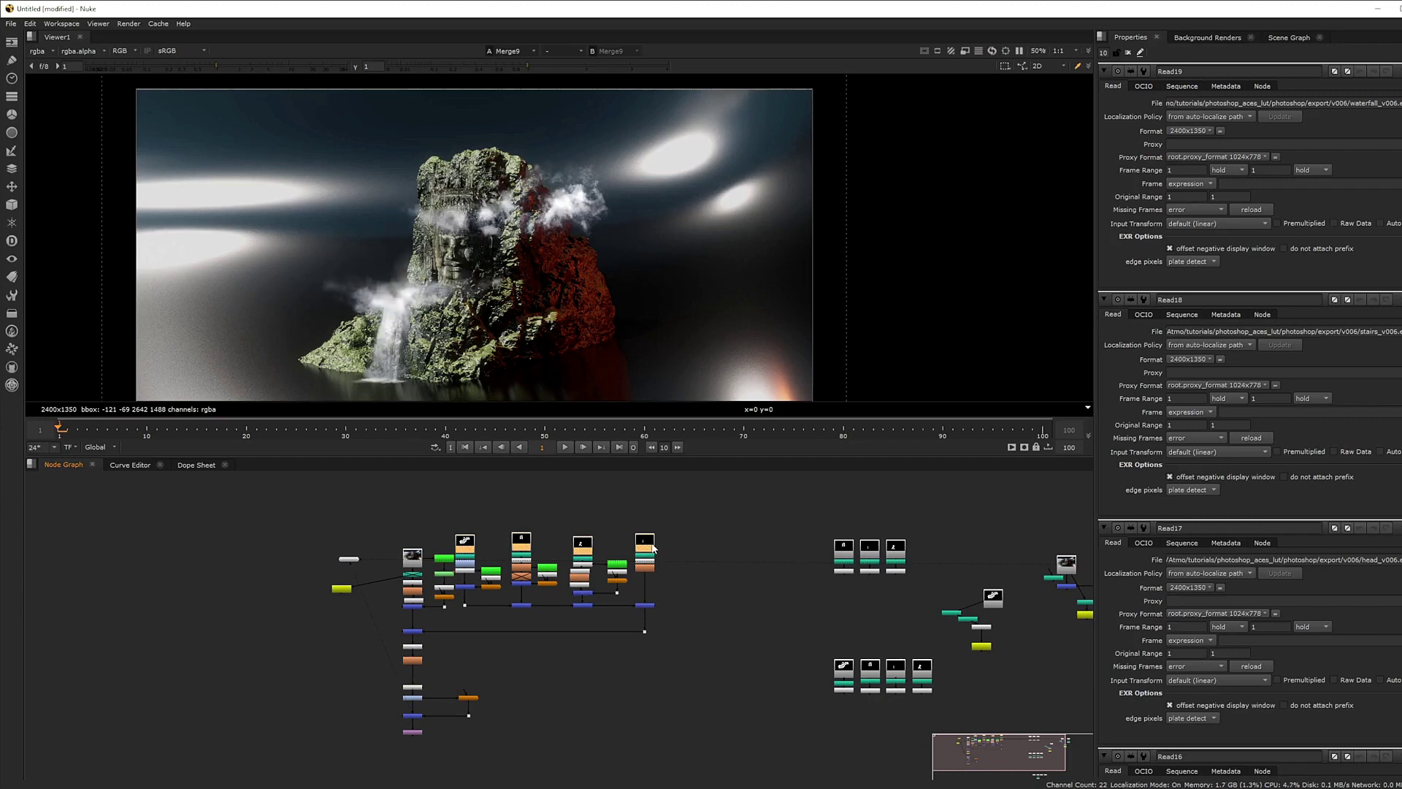
- Disable and re-enable the layer Read nodes one at a time to compare each layer's contribution to the composite
click(473, 548)
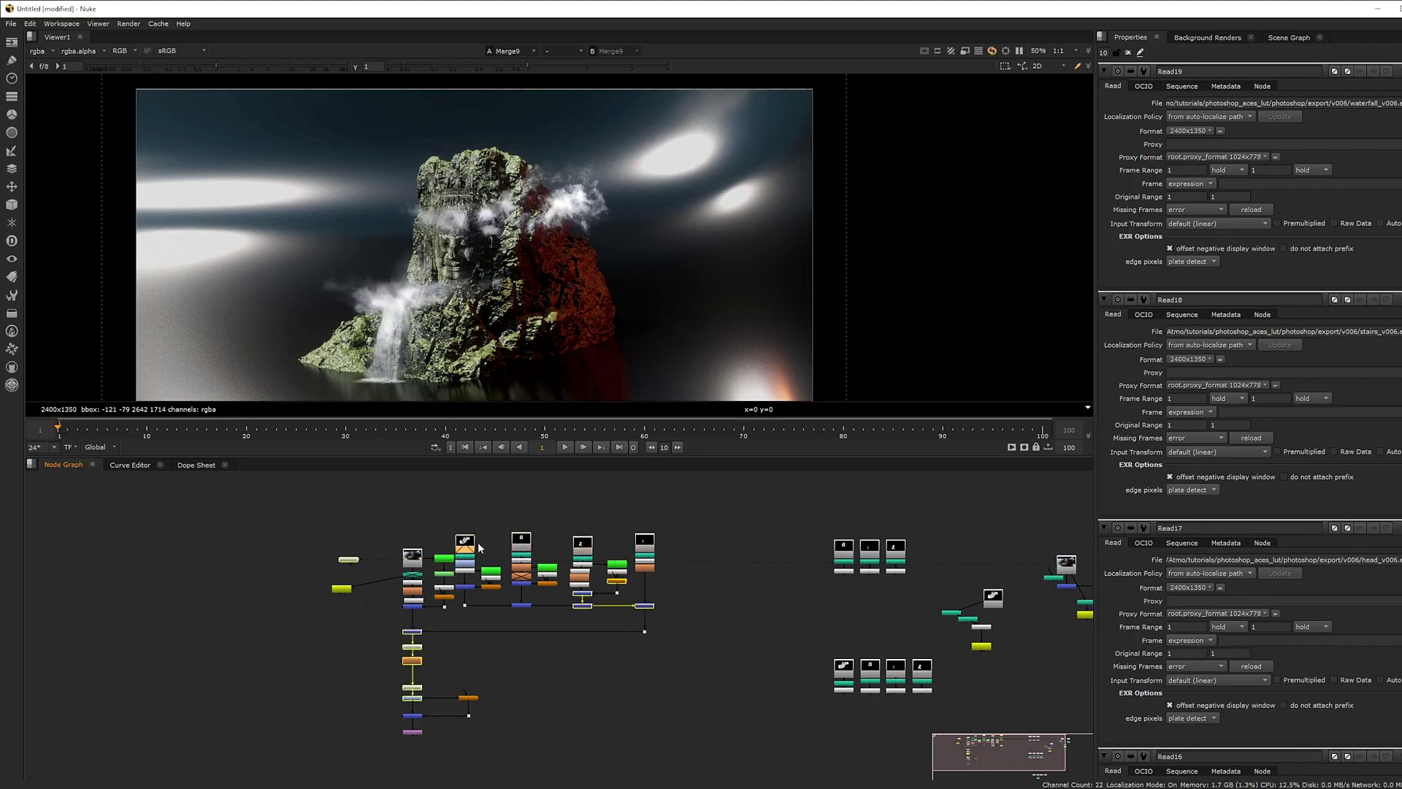
key(d)
key(d)
click(524, 549)
key(d)
key(d)
click(584, 545)
key(d)
key(d)
click(644, 547)
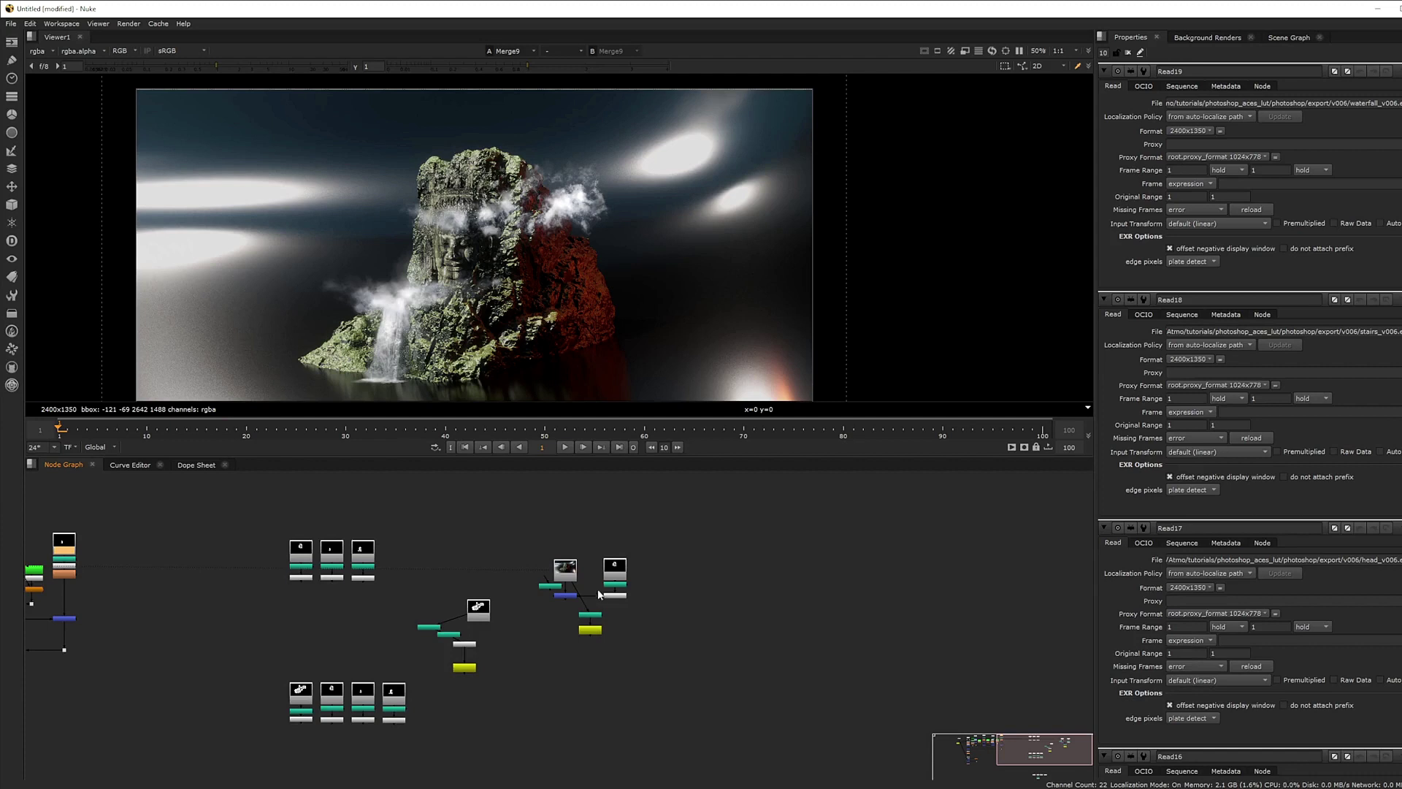
- Paste a copy of the rock_with_aces.exr Read node into an empty area of the node graph and view it
scroll(599, 596, up, 5)
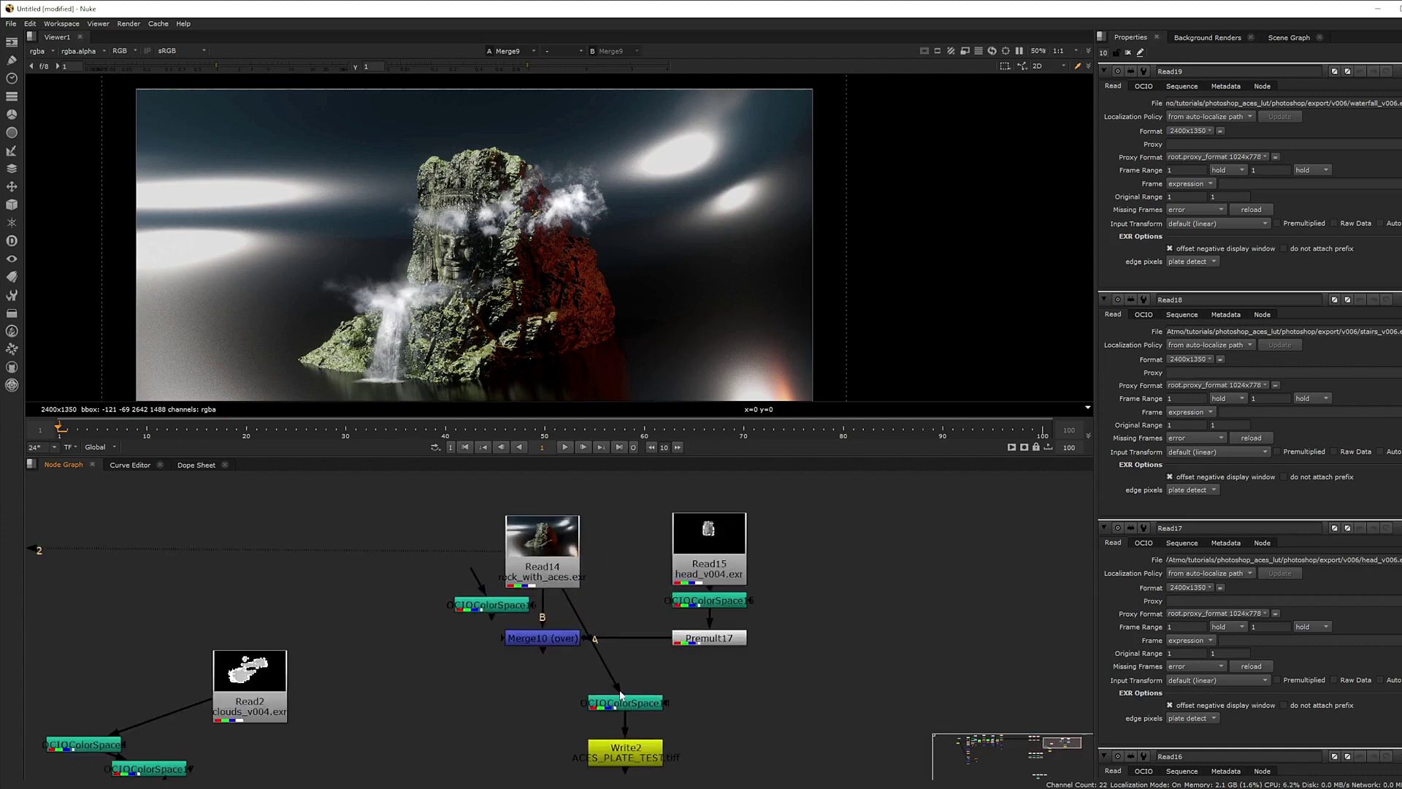
key(ctrl+v)
key(1)
scroll(624, 575, down, 5)
drag(624, 573, 618, 558)
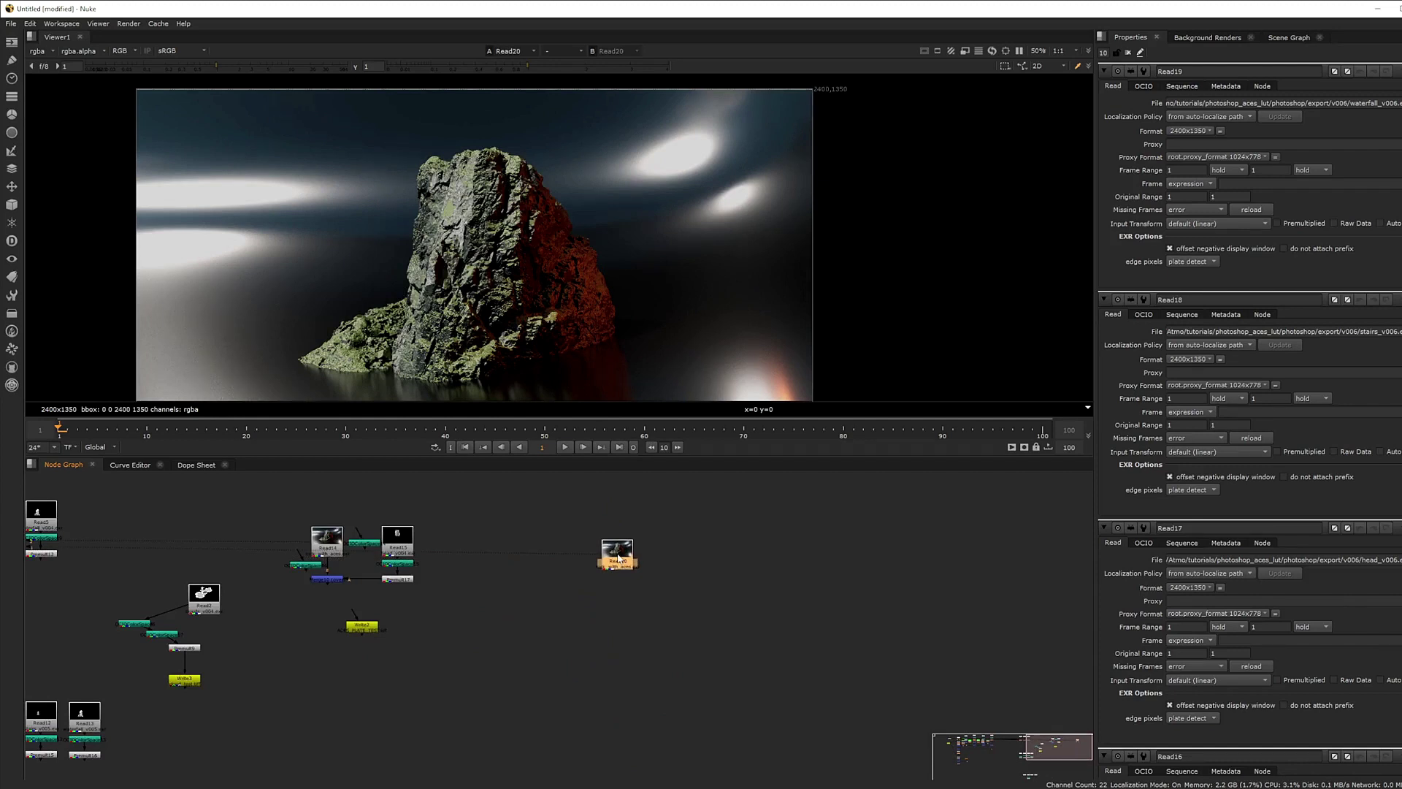
- Add an OCIO ColorSpace node after the copied rock plate and set its output to texture_paint (ACES - ACEScc)
key(Tab)
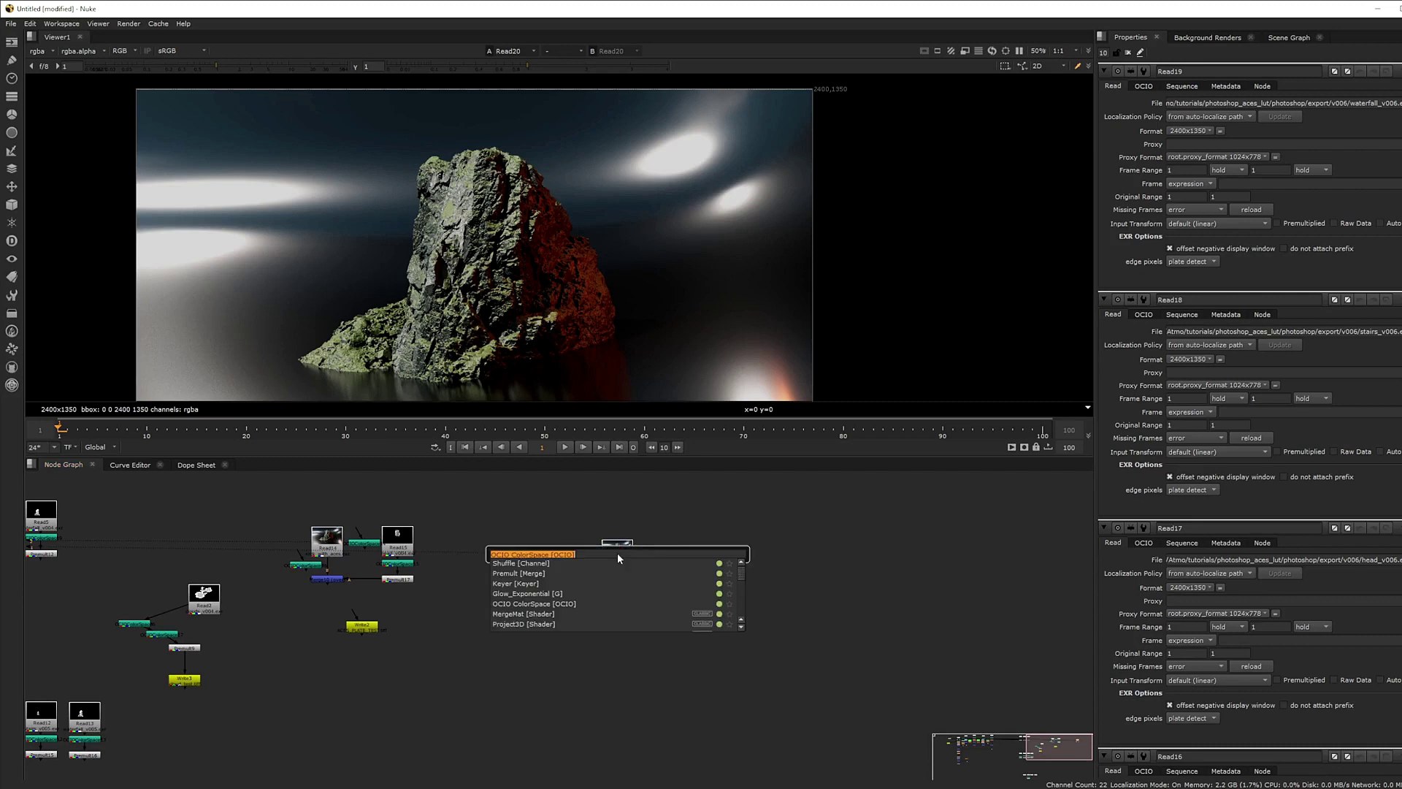
key(Return)
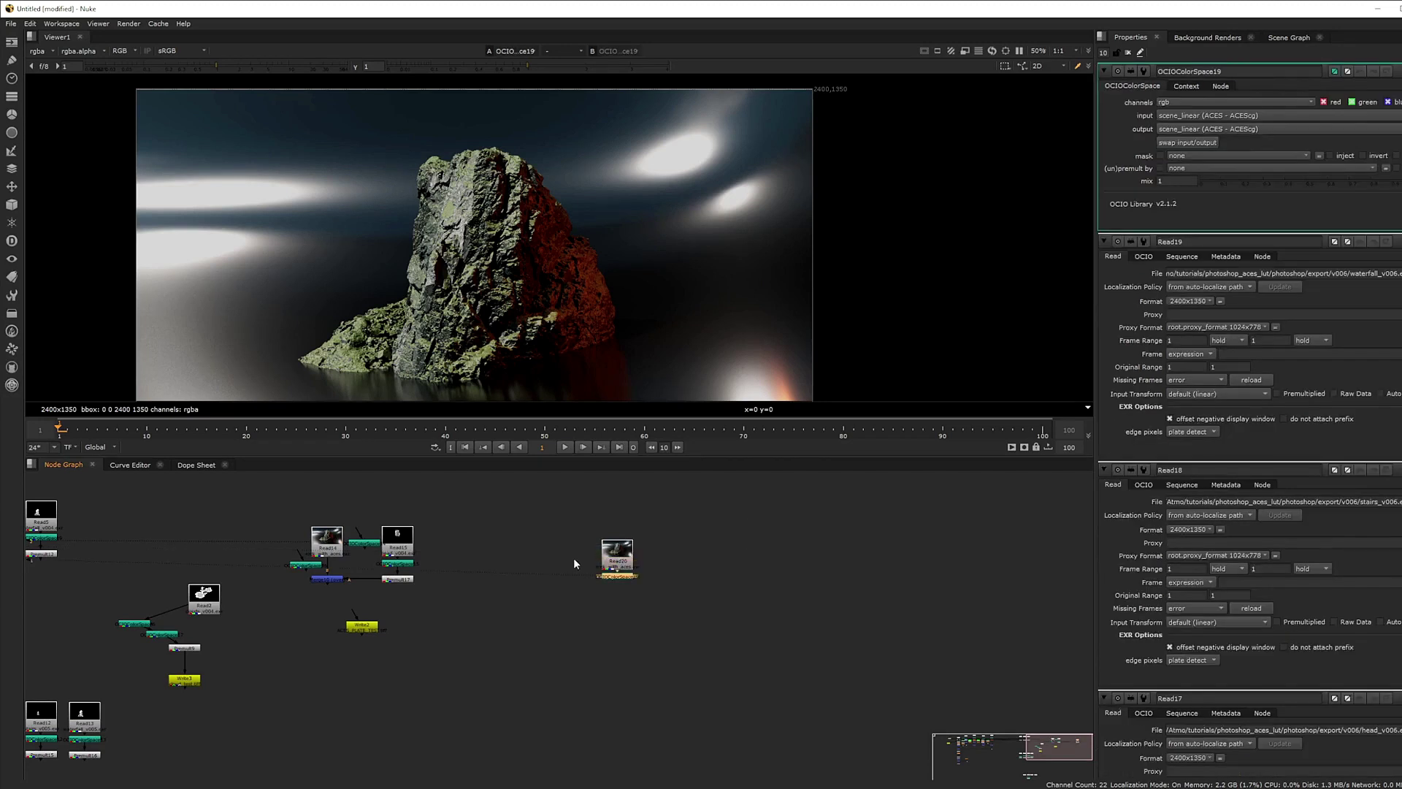
click(1246, 129)
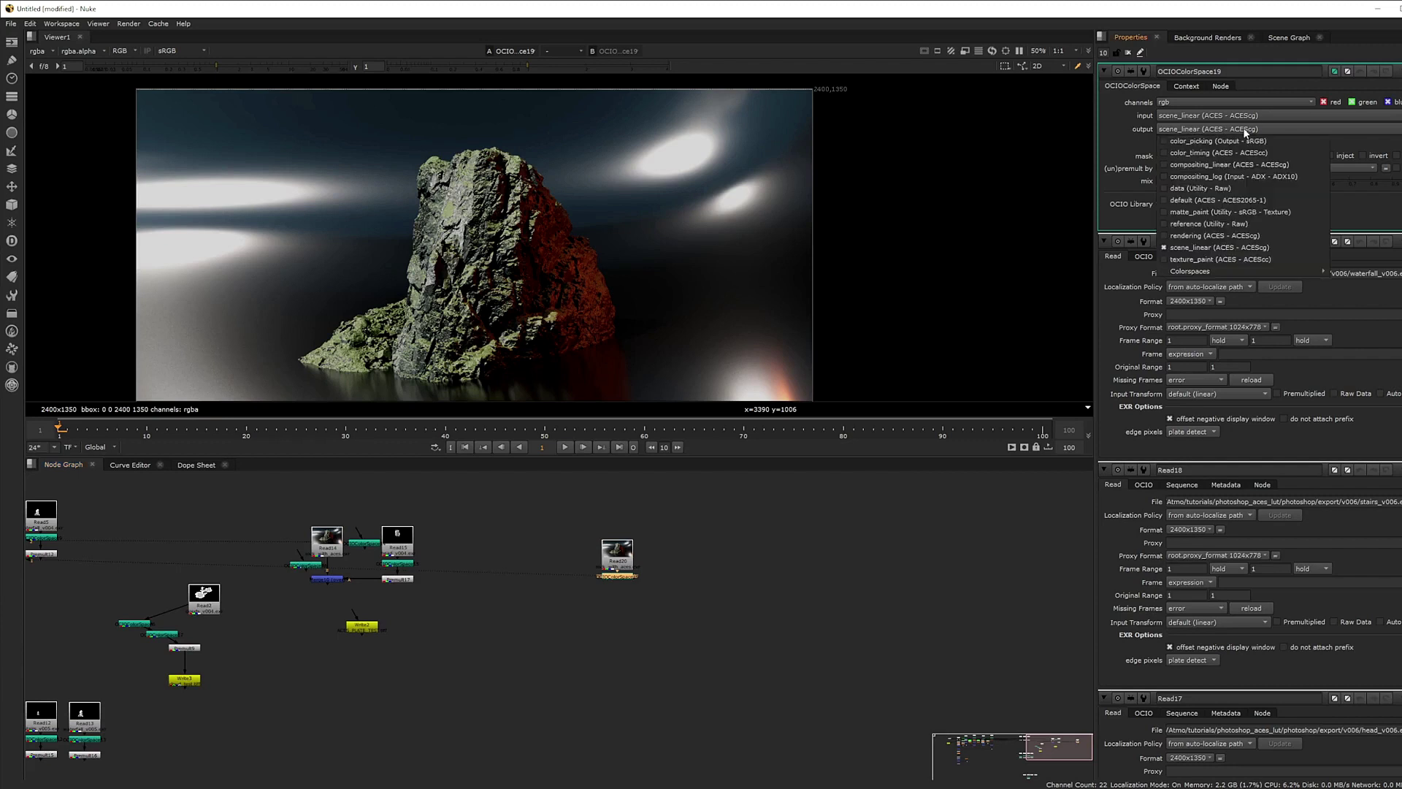
click(1230, 257)
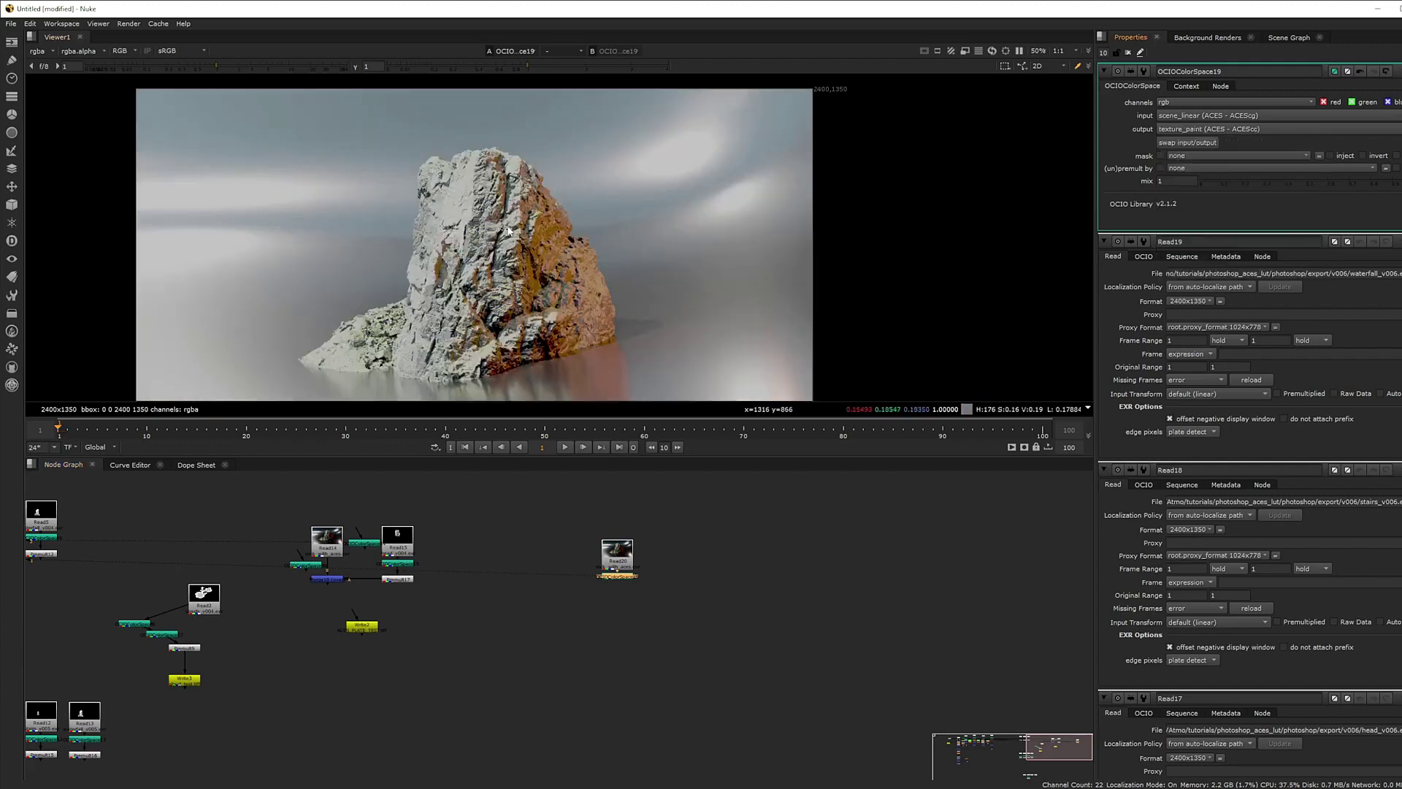
scroll(522, 226, down, 1)
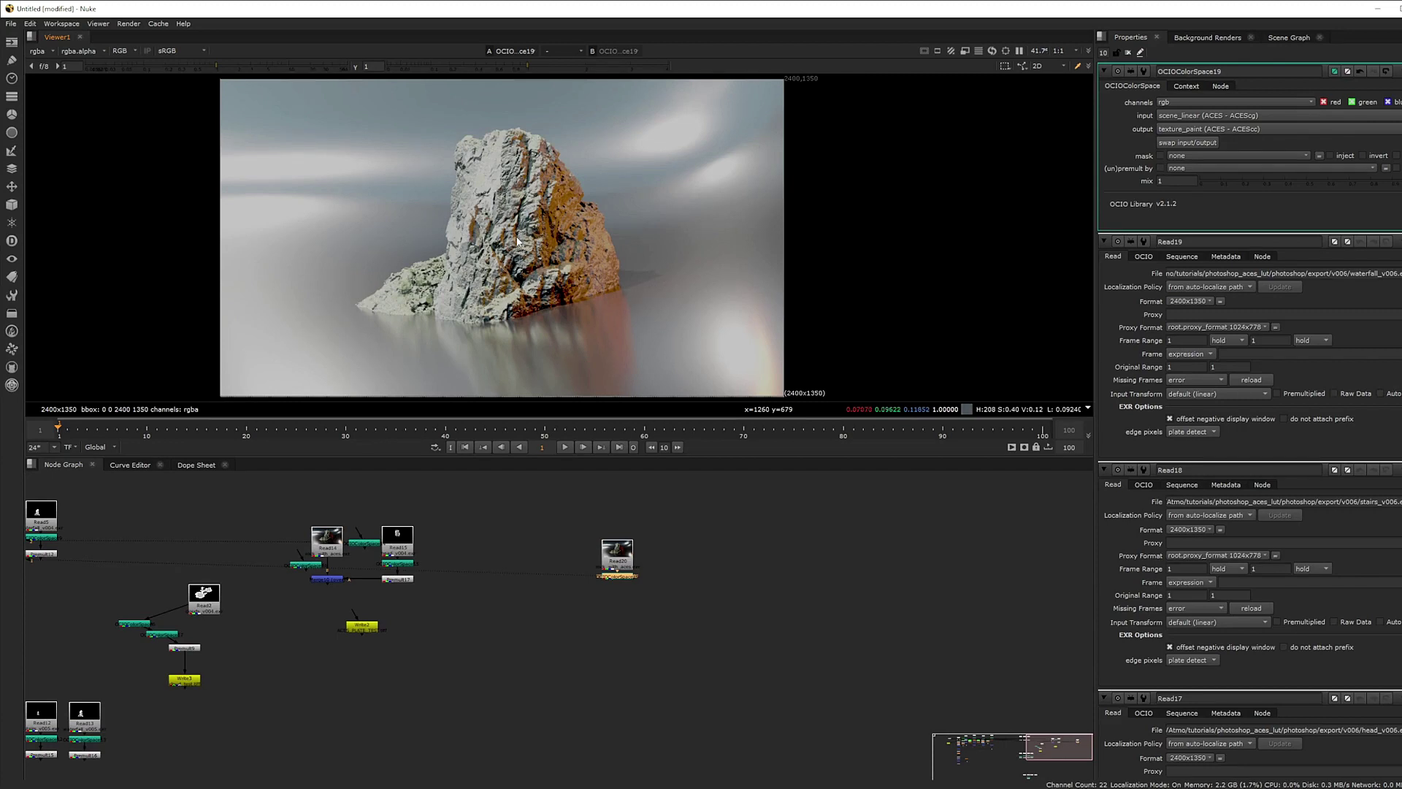
- Move the existing ACES_PLATE_TEST Write node below the new OCIOColorSpace node and connect it there
drag(361, 626, 616, 555)
scroll(614, 613, up, 3)
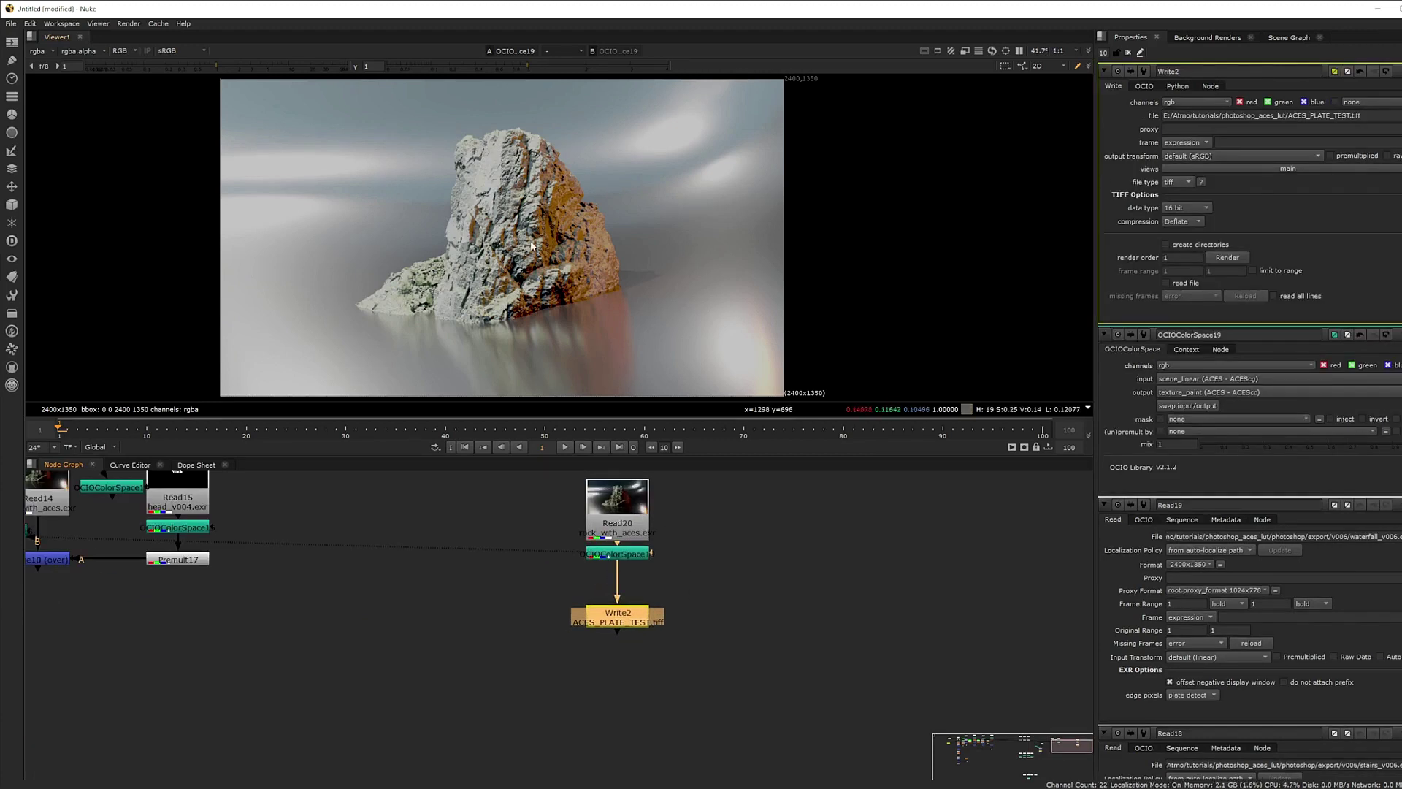
key(1)
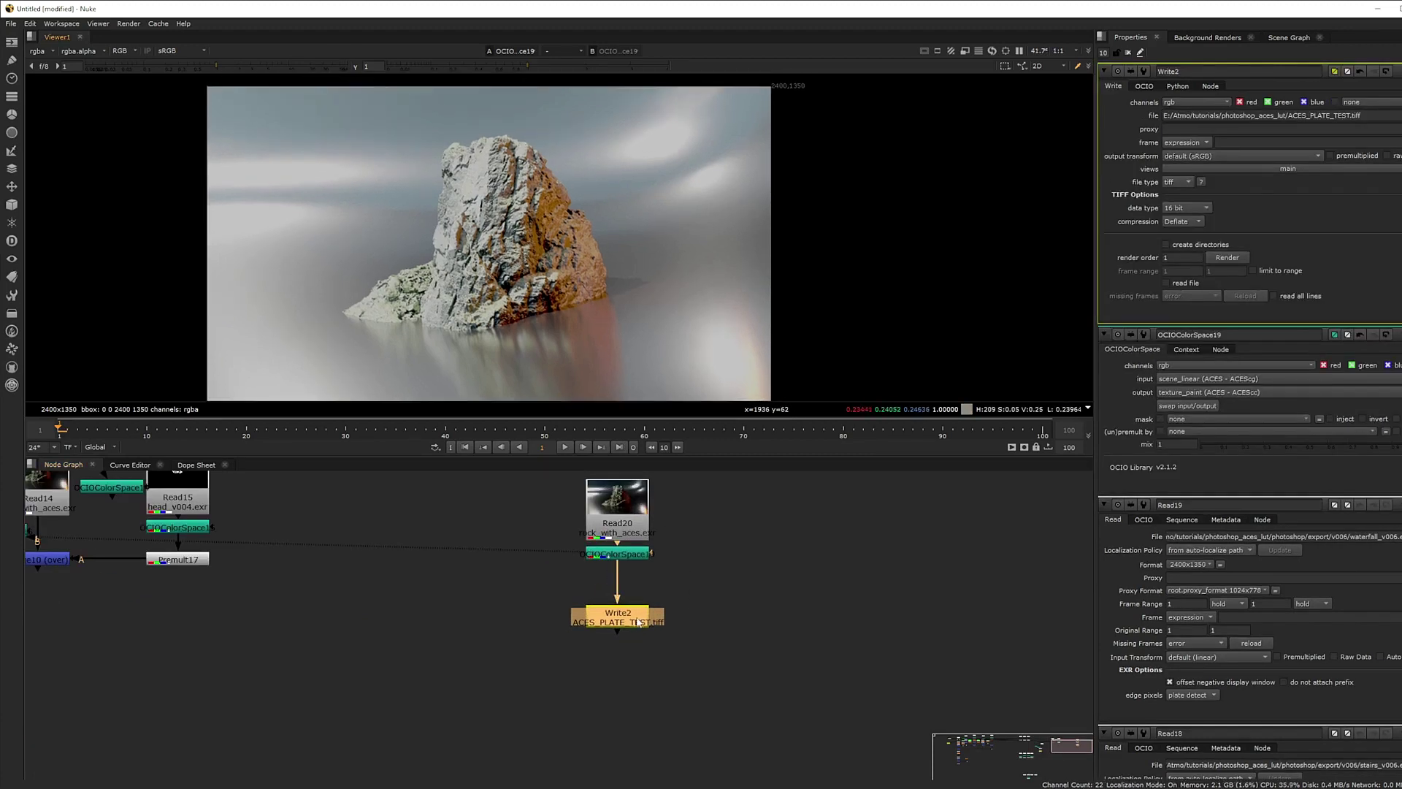
- Change the Write node's output file to ACES_PLATE_TEST_02.exr in the photoshop_aces_lut folder
click(1176, 103)
click(1175, 104)
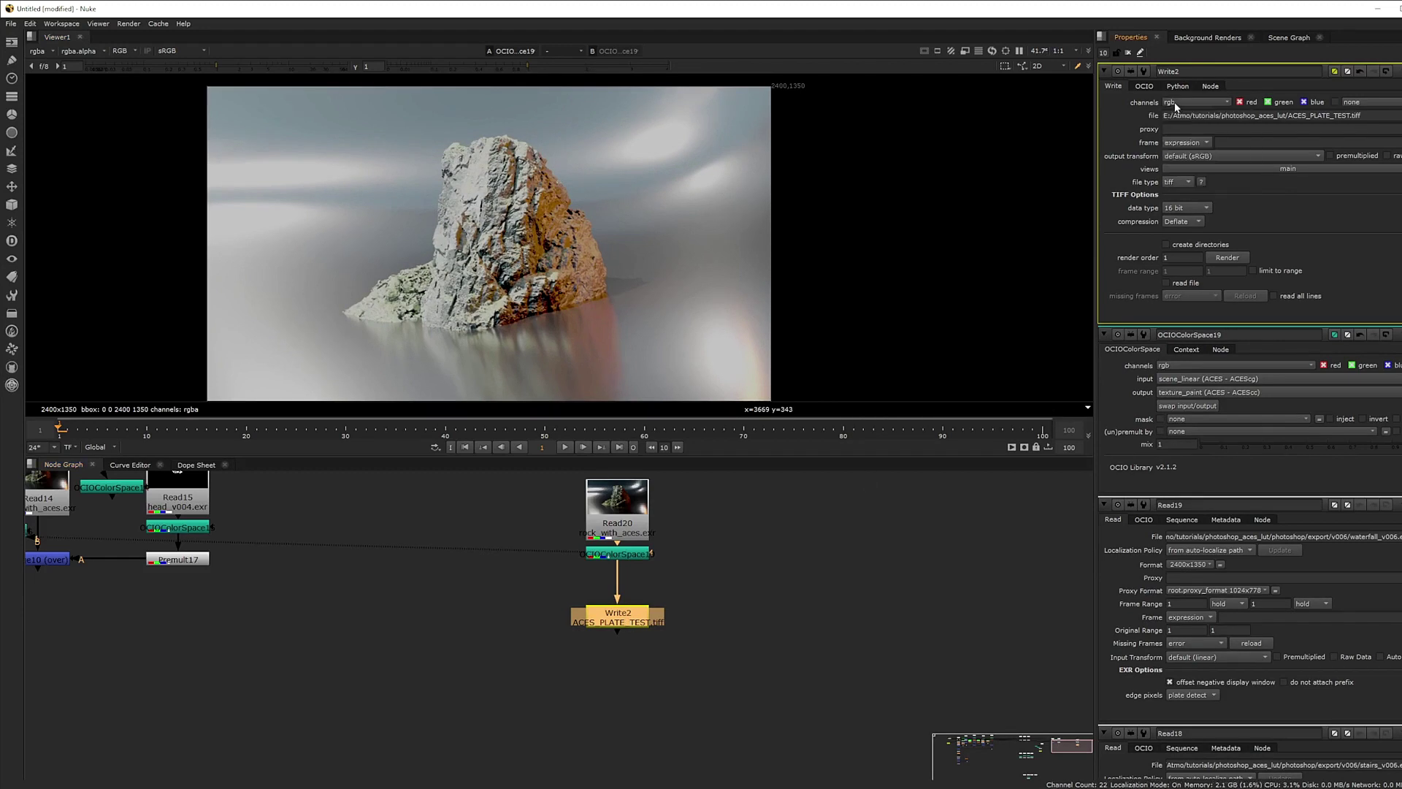
click(1375, 100)
click(686, 556)
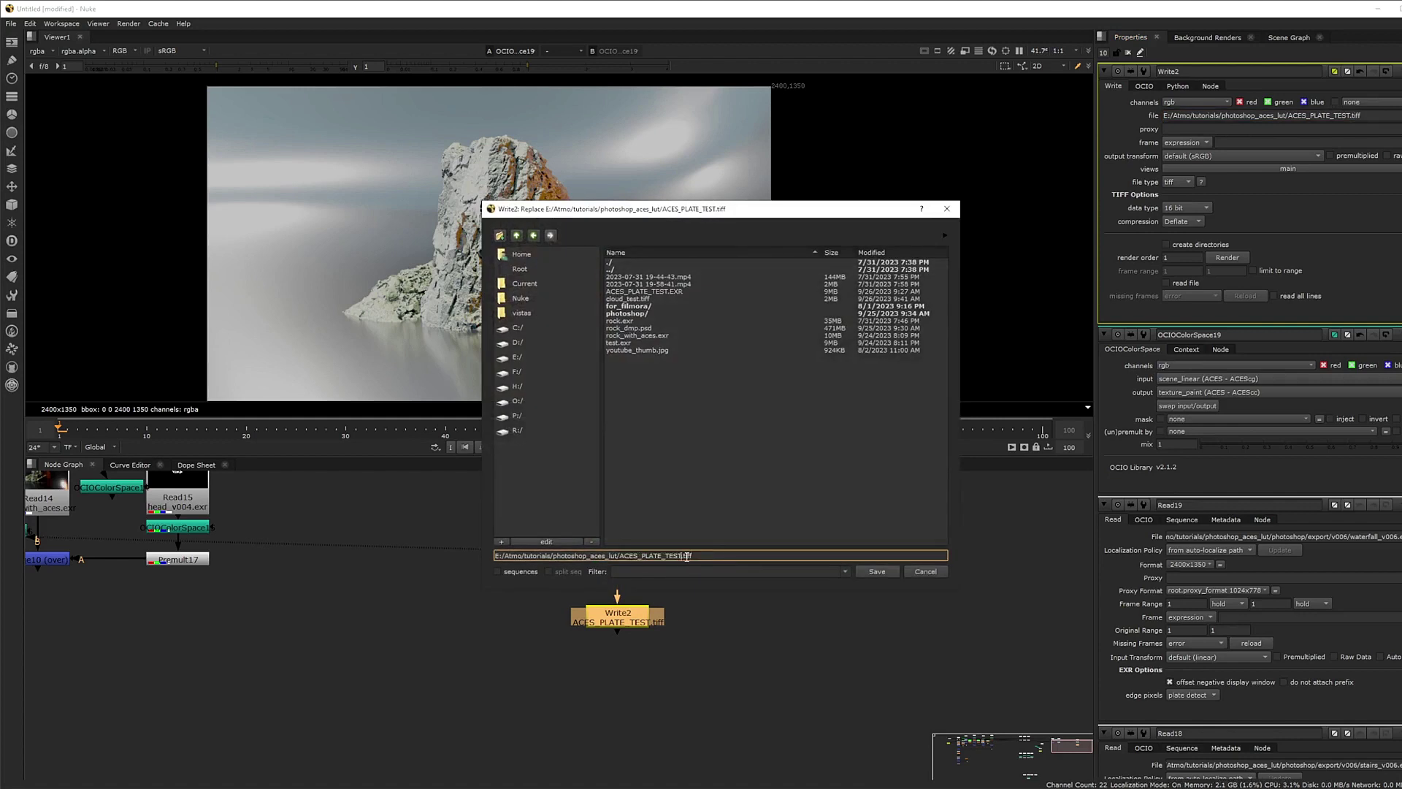
text(_02)
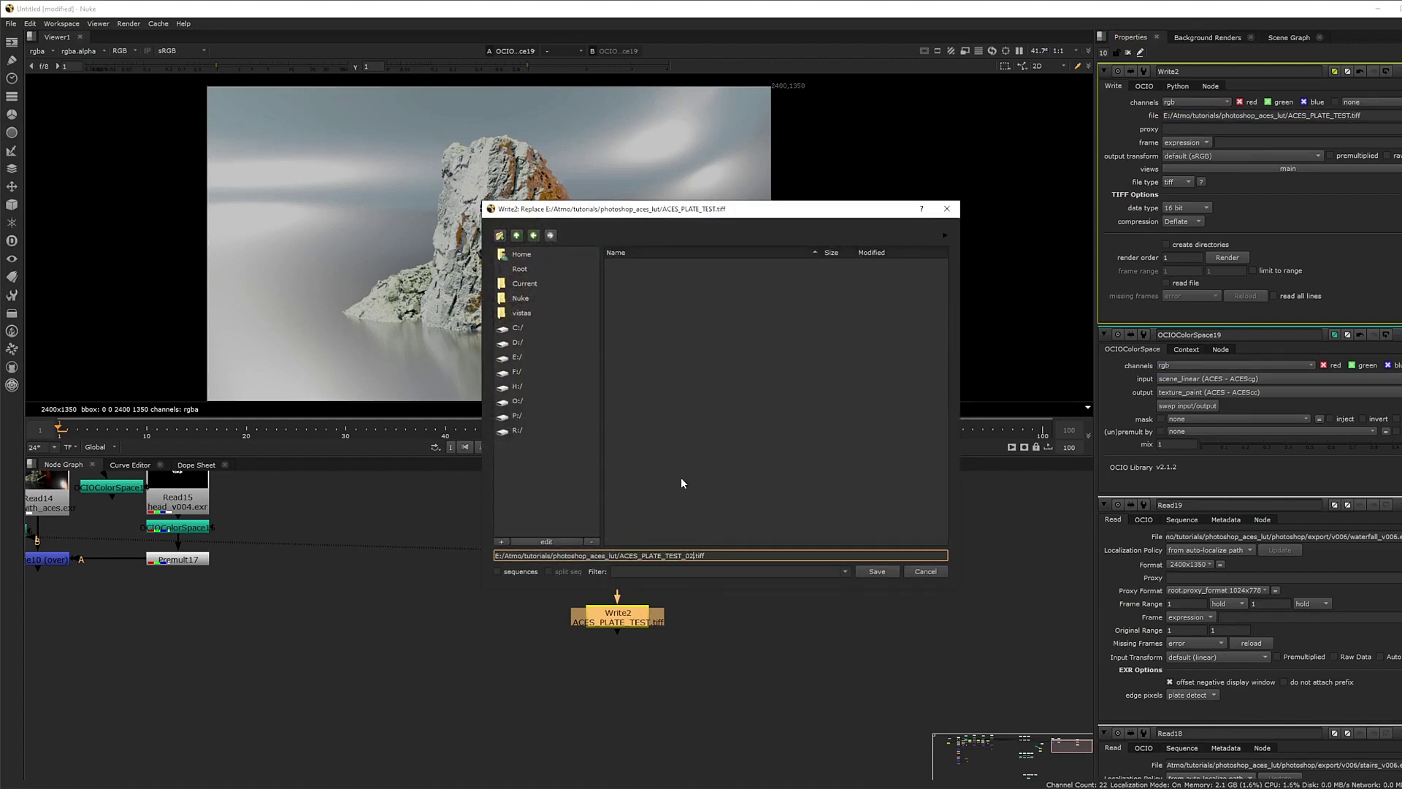
key(End)
key(BackSpace)
key(BackSpace)
key(BackSpace)
text(exre)
click(871, 572)
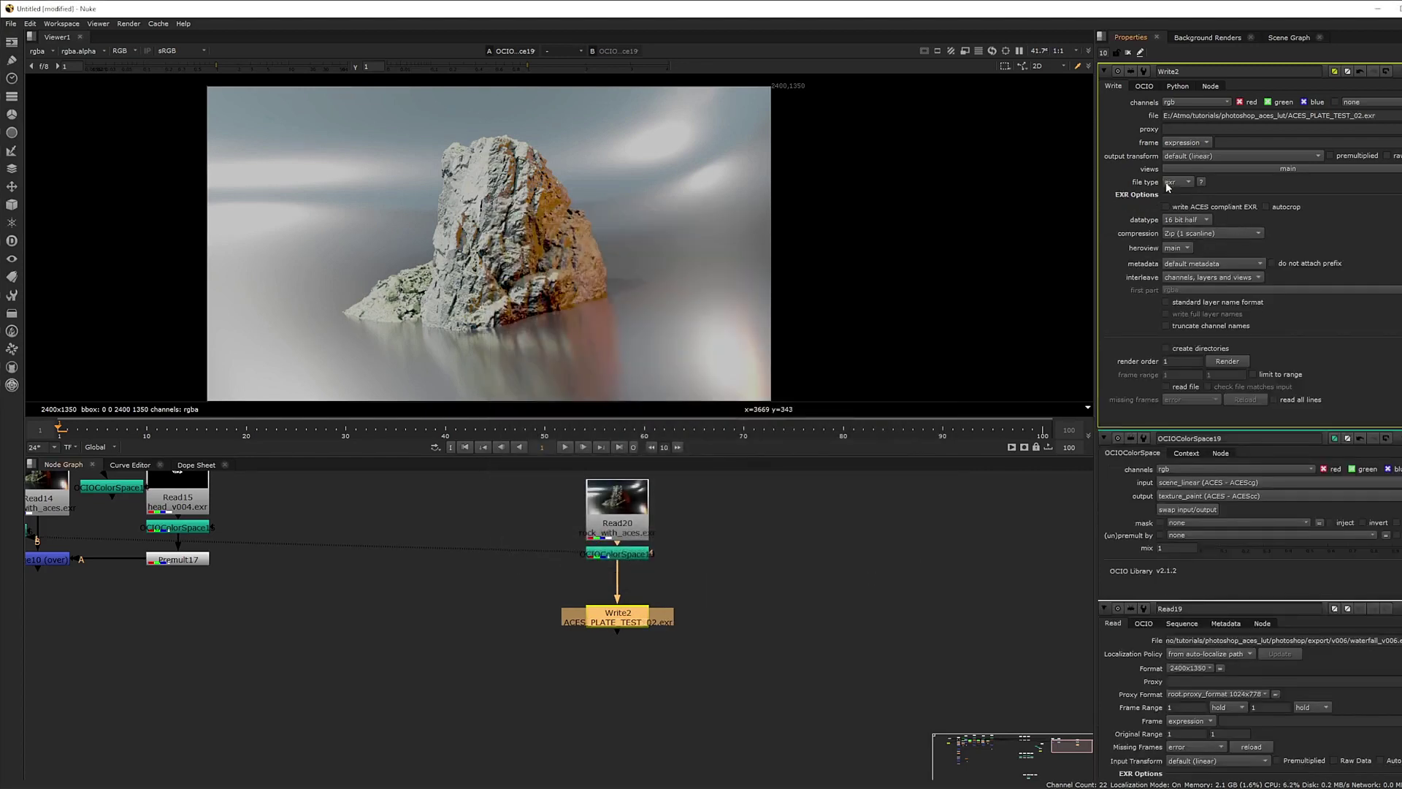
- Choose the channels the Write node outputs and render the EXR plate
click(1203, 102)
click(1193, 150)
click(1183, 102)
click(1185, 139)
click(1227, 361)
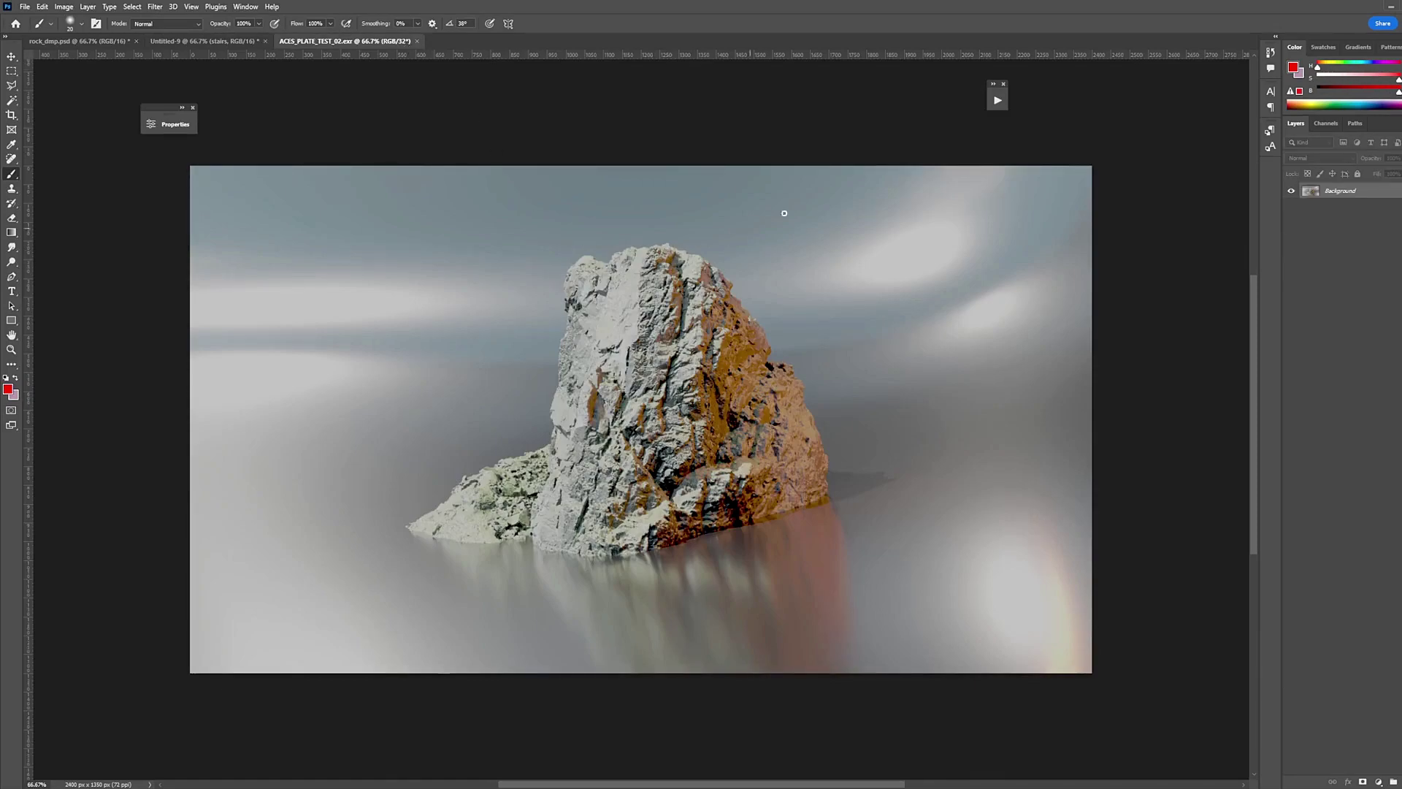
- Switch to Photoshop and run the 32->16 action on ACES_PLATE_TEST_02.exr
click(997, 100)
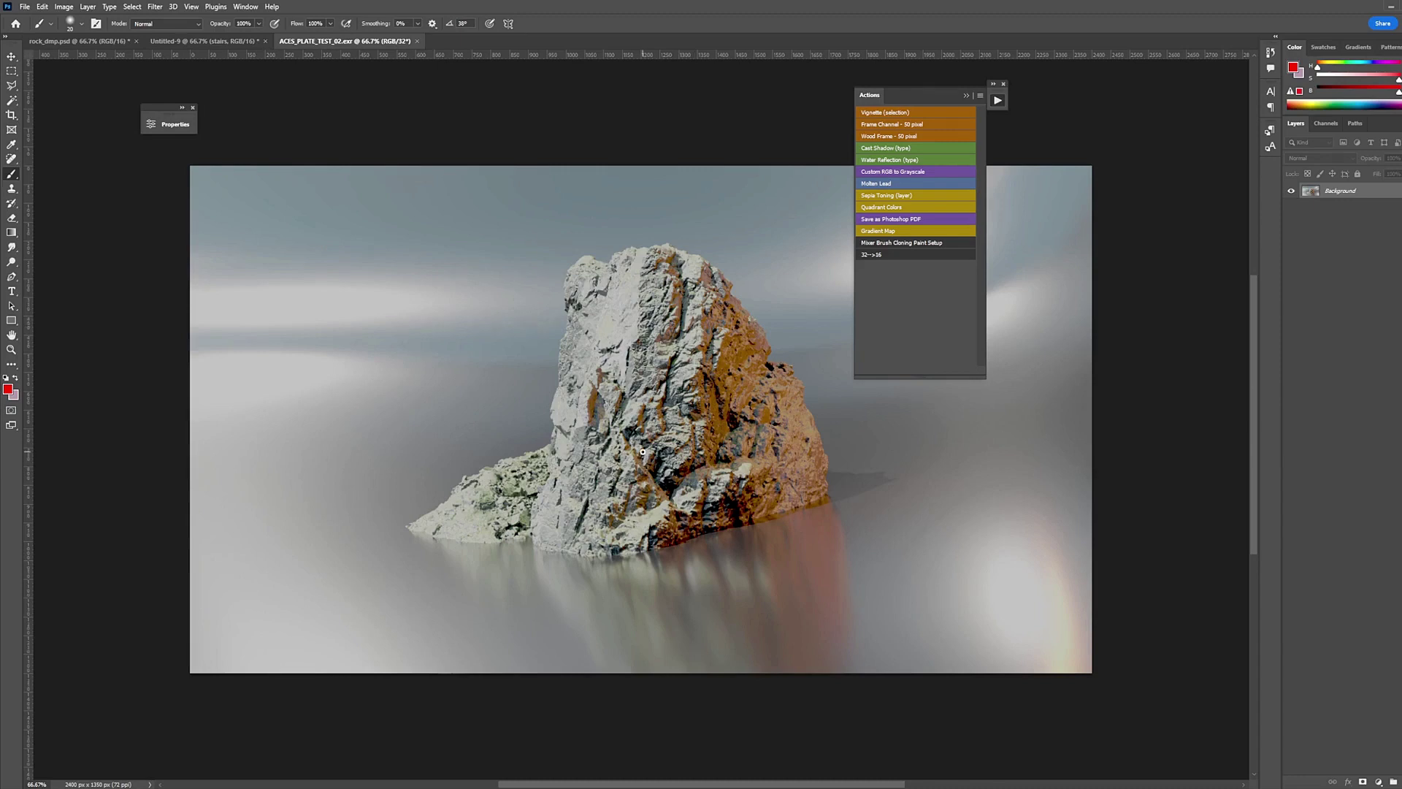
click(870, 254)
- Duplicate the Color Lookup 1 layer from rock_dmp.psd into ACES_PLATE_TEST_02.exr and toggle its visibility to compare the plate
click(96, 38)
right_click(1290, 232)
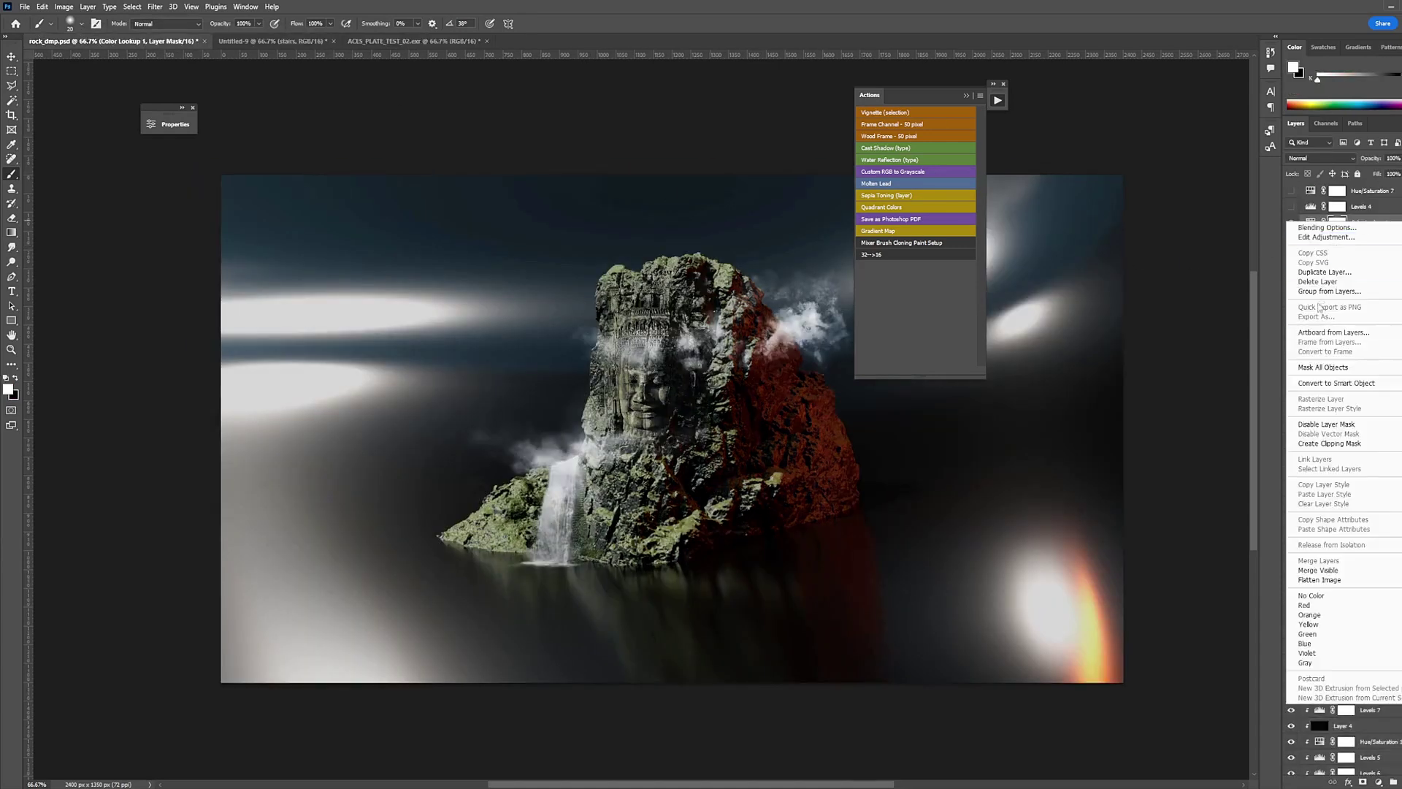
click(1292, 275)
click(510, 486)
click(493, 526)
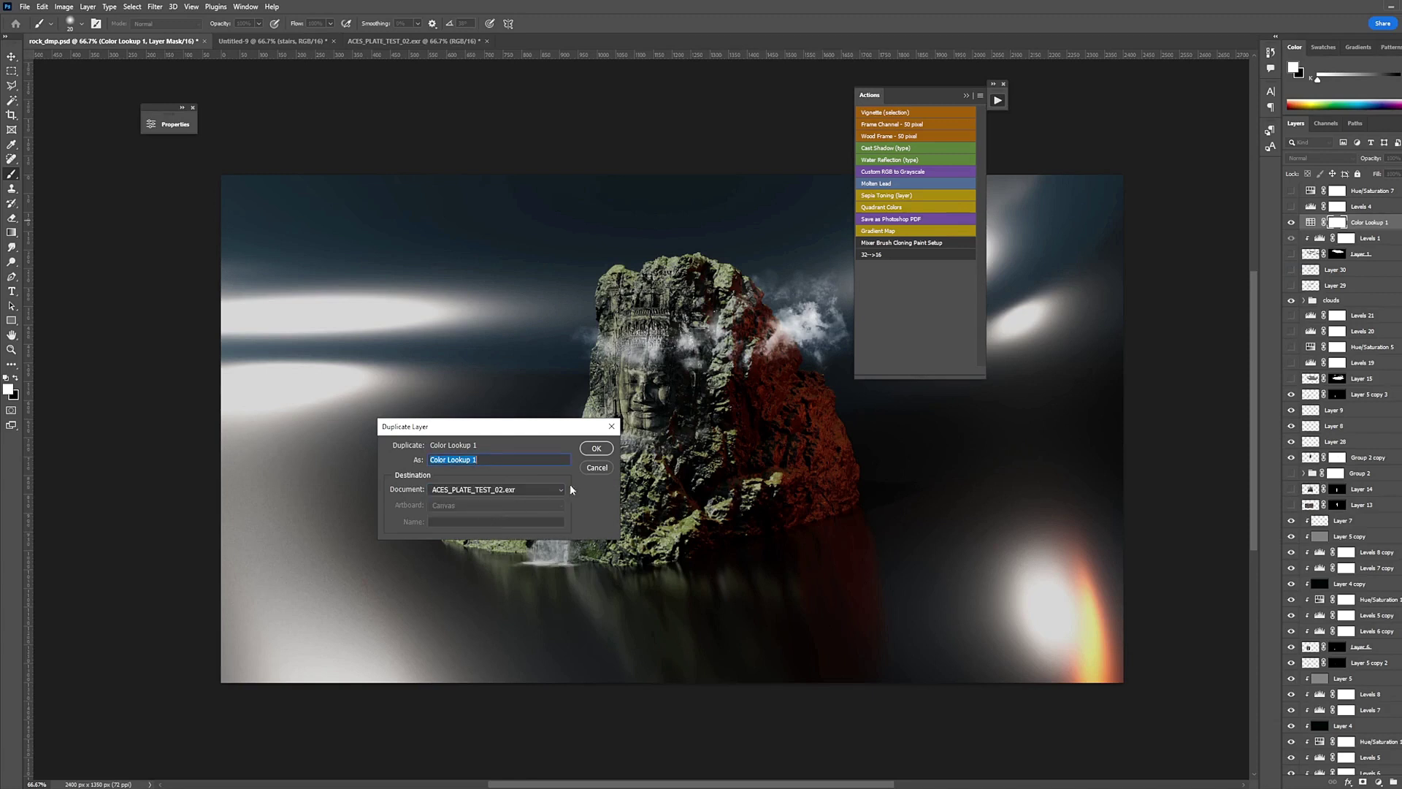
click(596, 449)
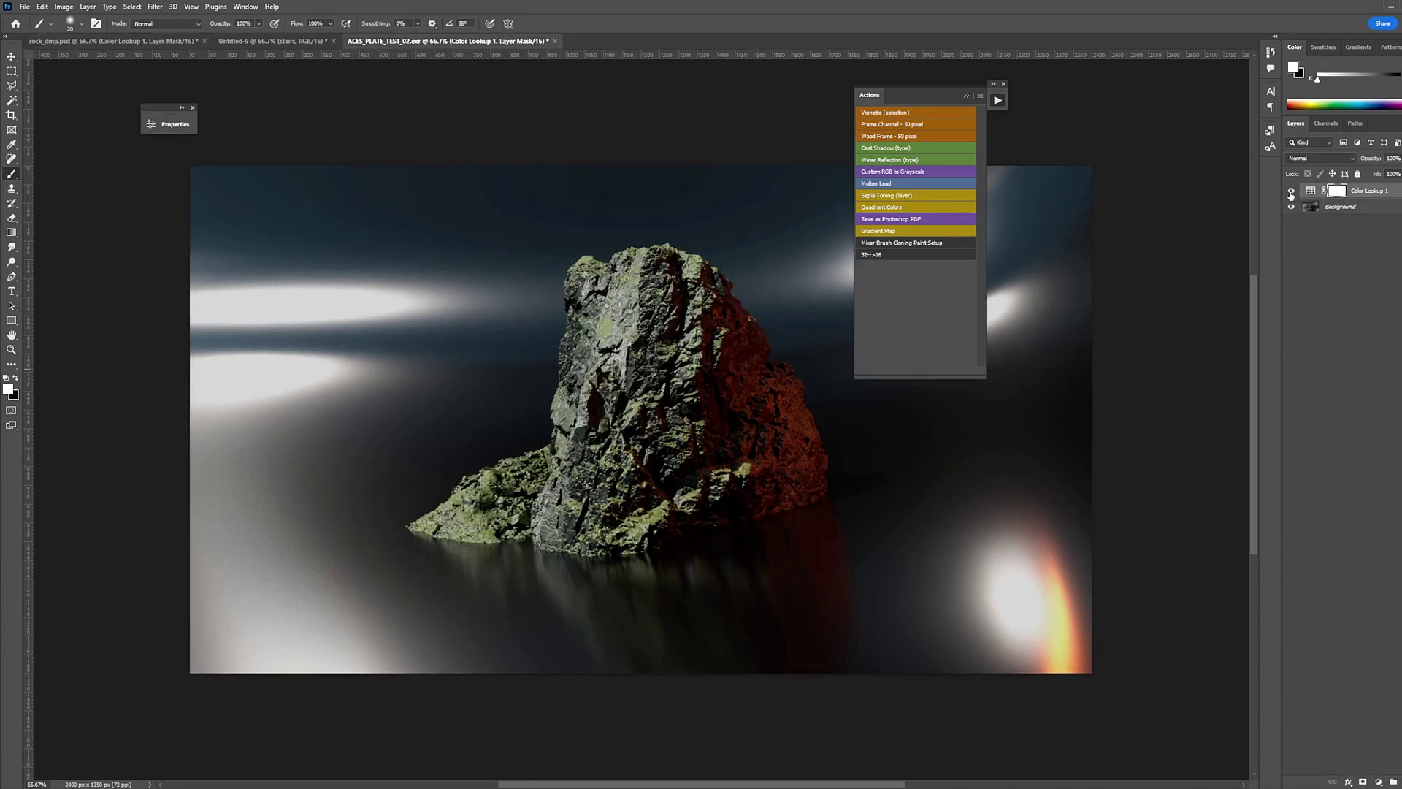
click(1290, 191)
click(1290, 191)
click(1377, 782)
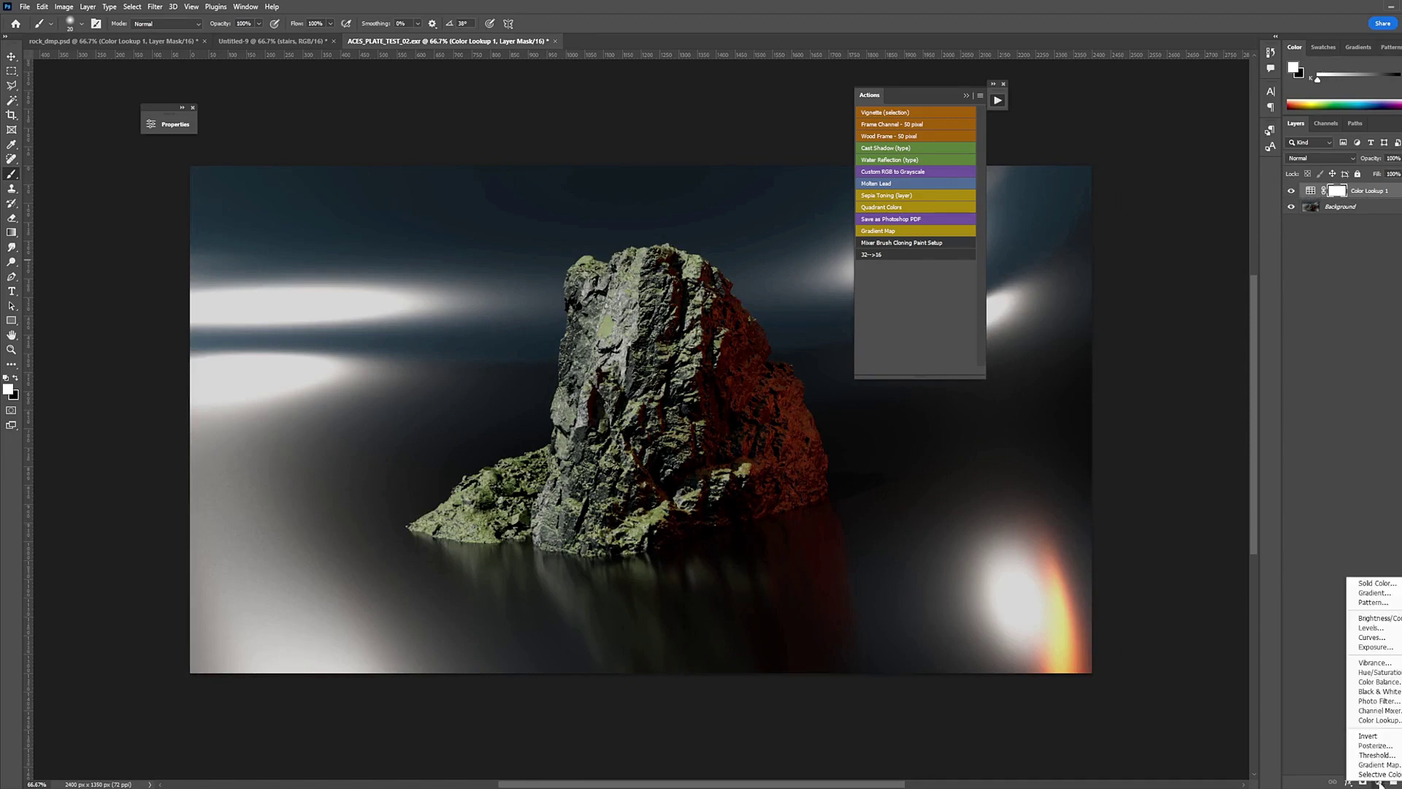
click(1380, 706)
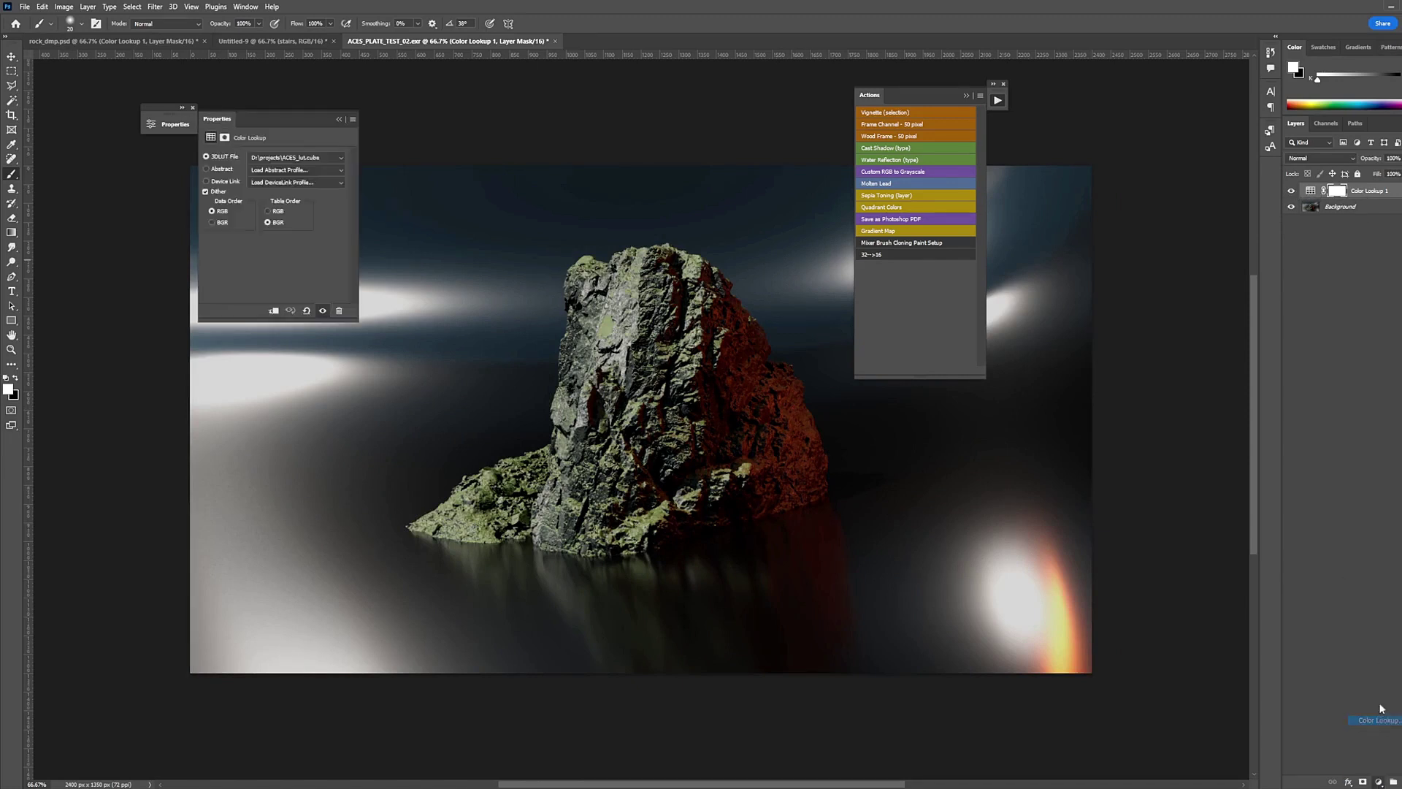
click(281, 158)
click(283, 162)
click(861, 119)
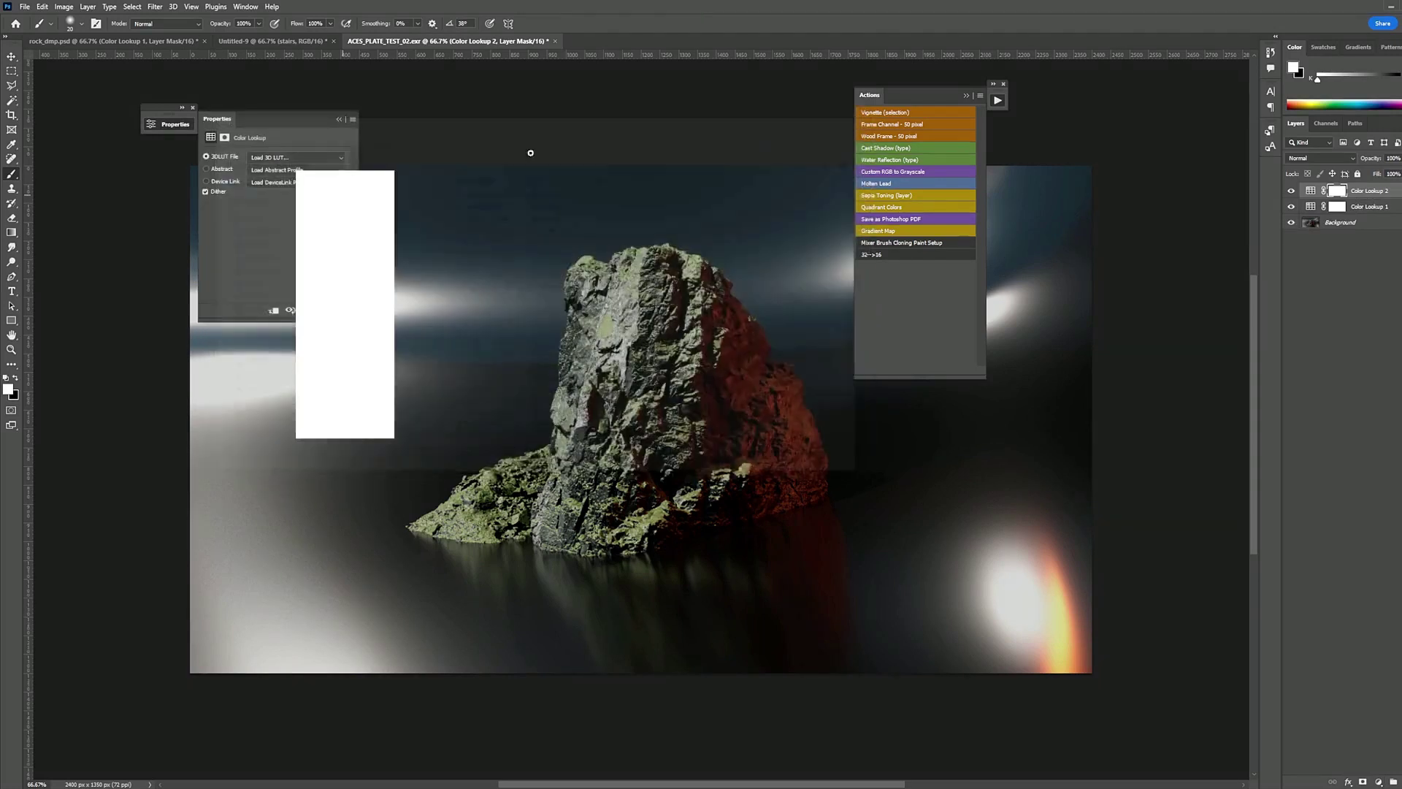
drag(314, 128, 355, 174)
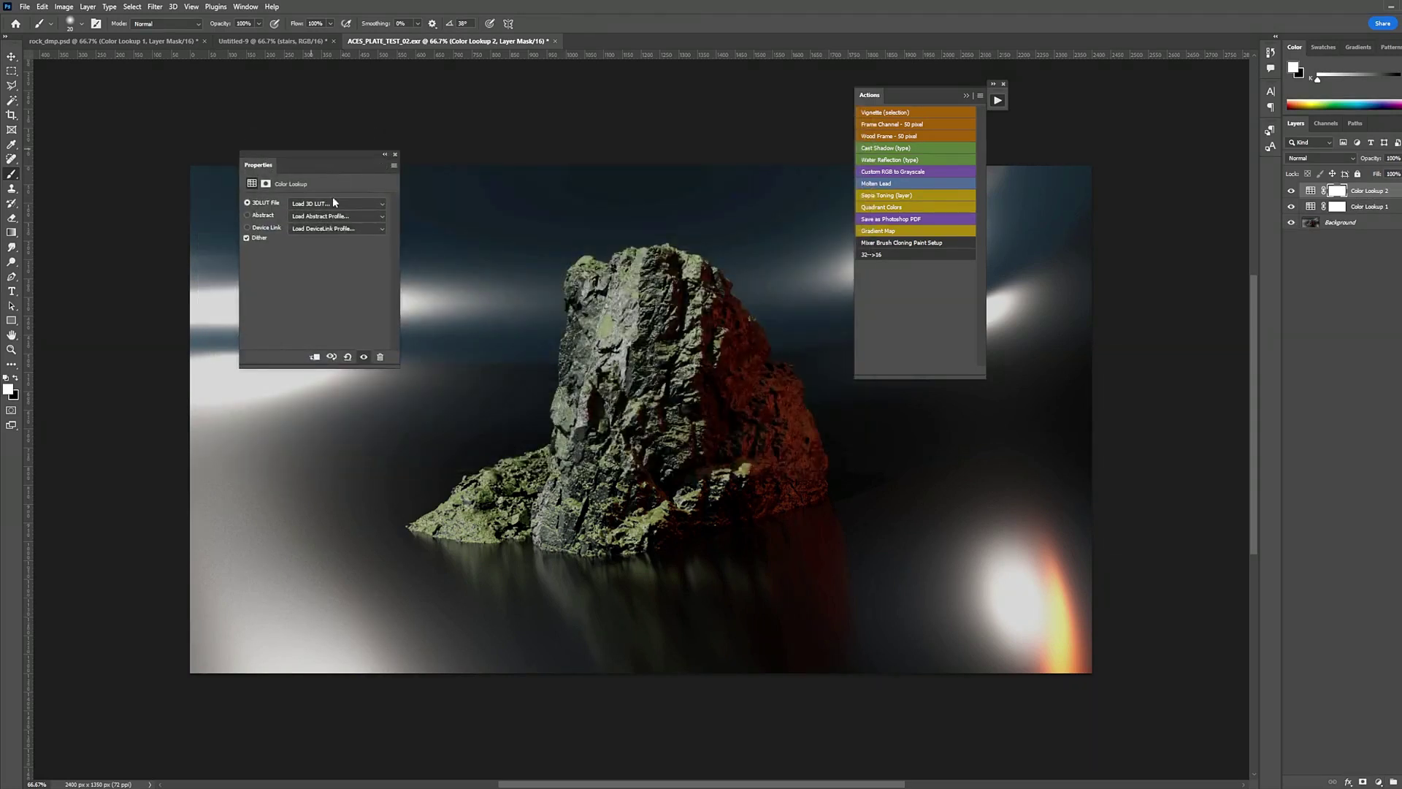
click(396, 155)
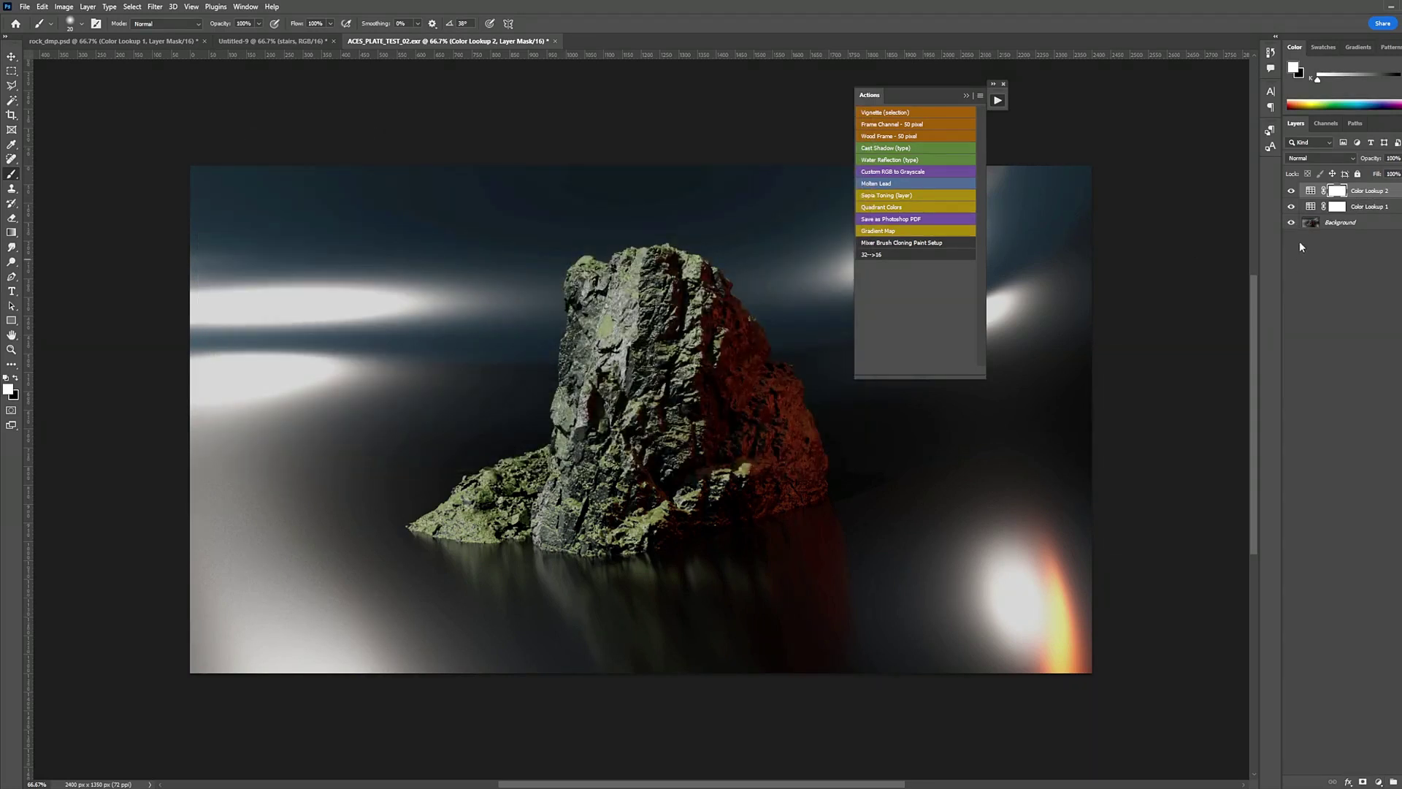
drag(1310, 192, 1393, 782)
- Examine which 3D LUT file the Color Lookup 1 layer uses and deselect the layer
double_click(1310, 191)
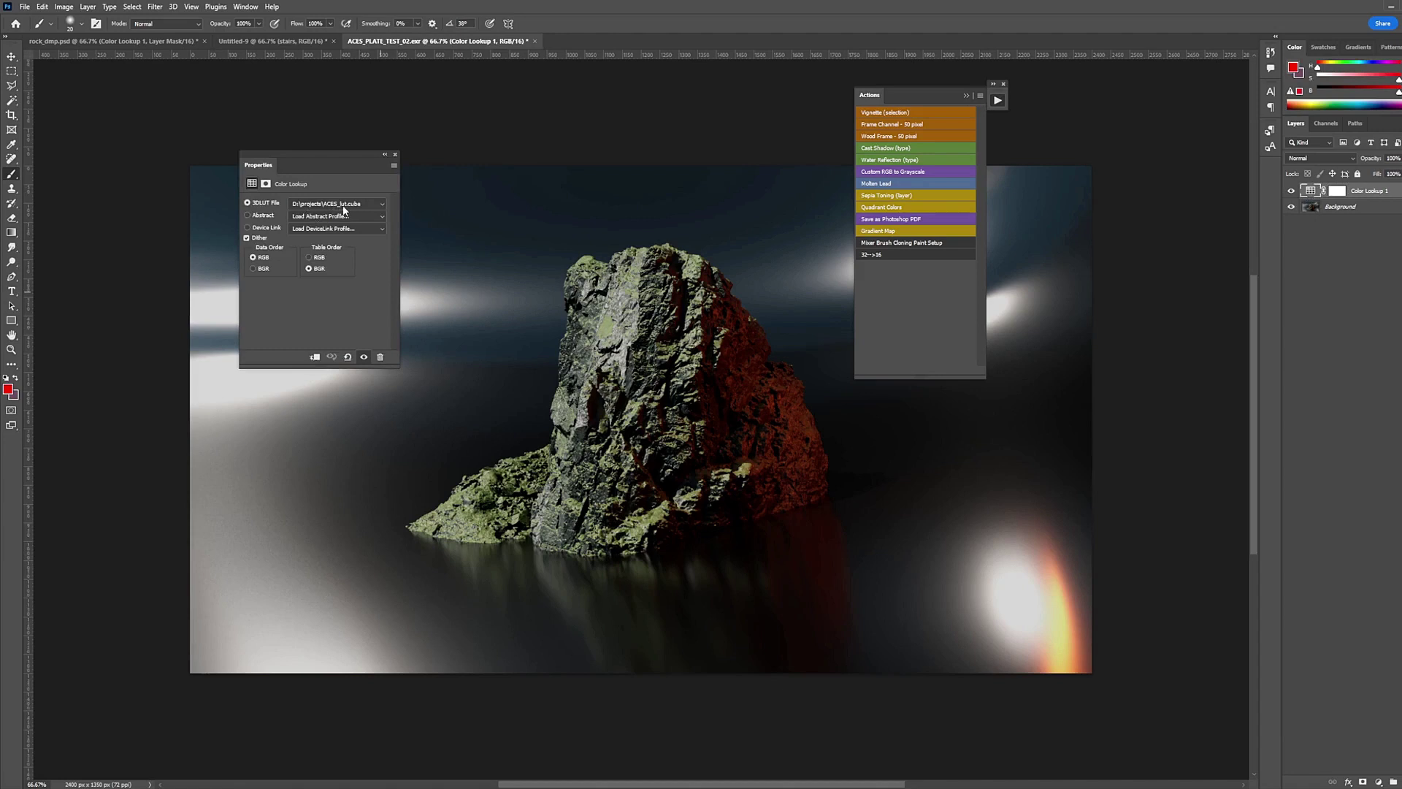
click(1344, 362)
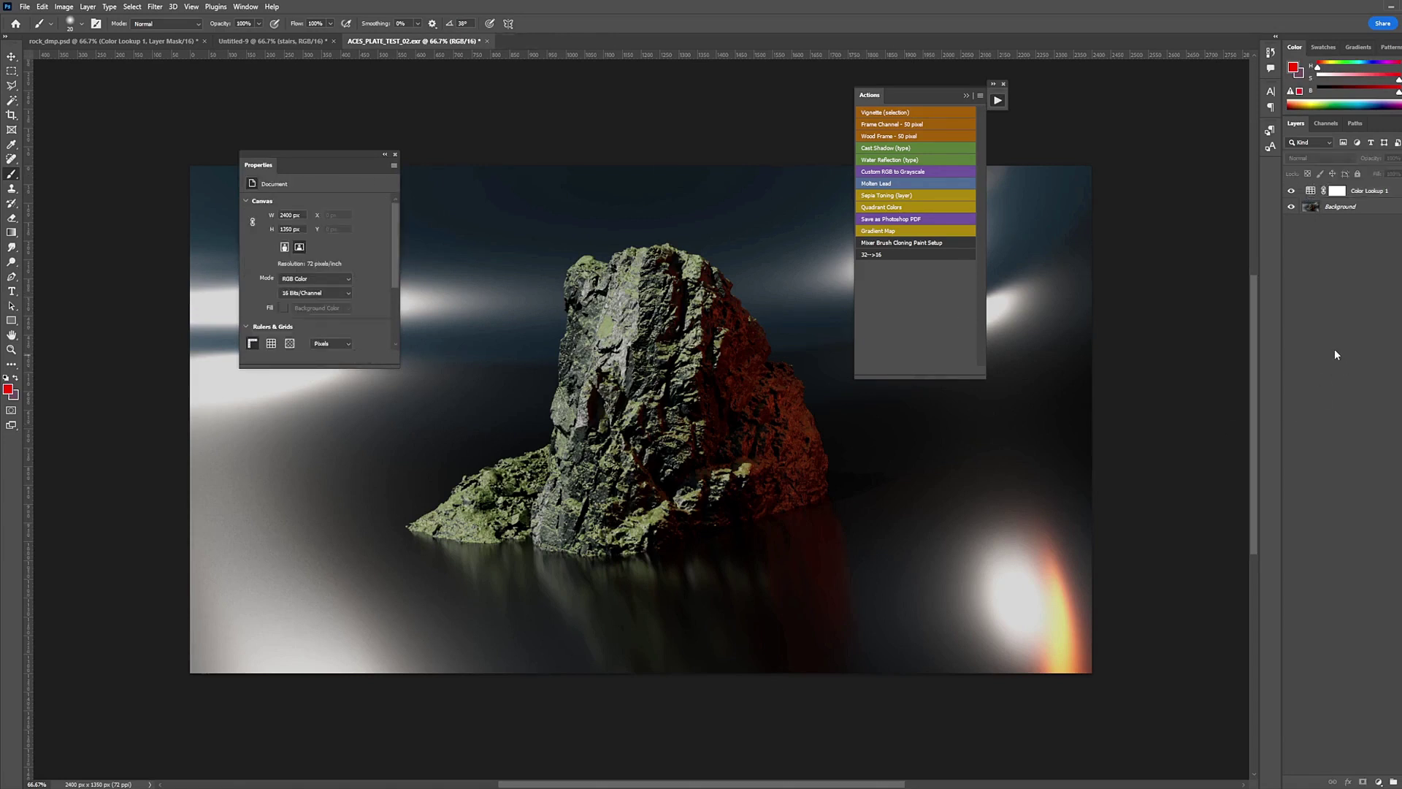
- Collapse the floating Properties panel, park it clear of the image and select the Color Lookup 1 layer
click(385, 154)
drag(273, 162, 196, 122)
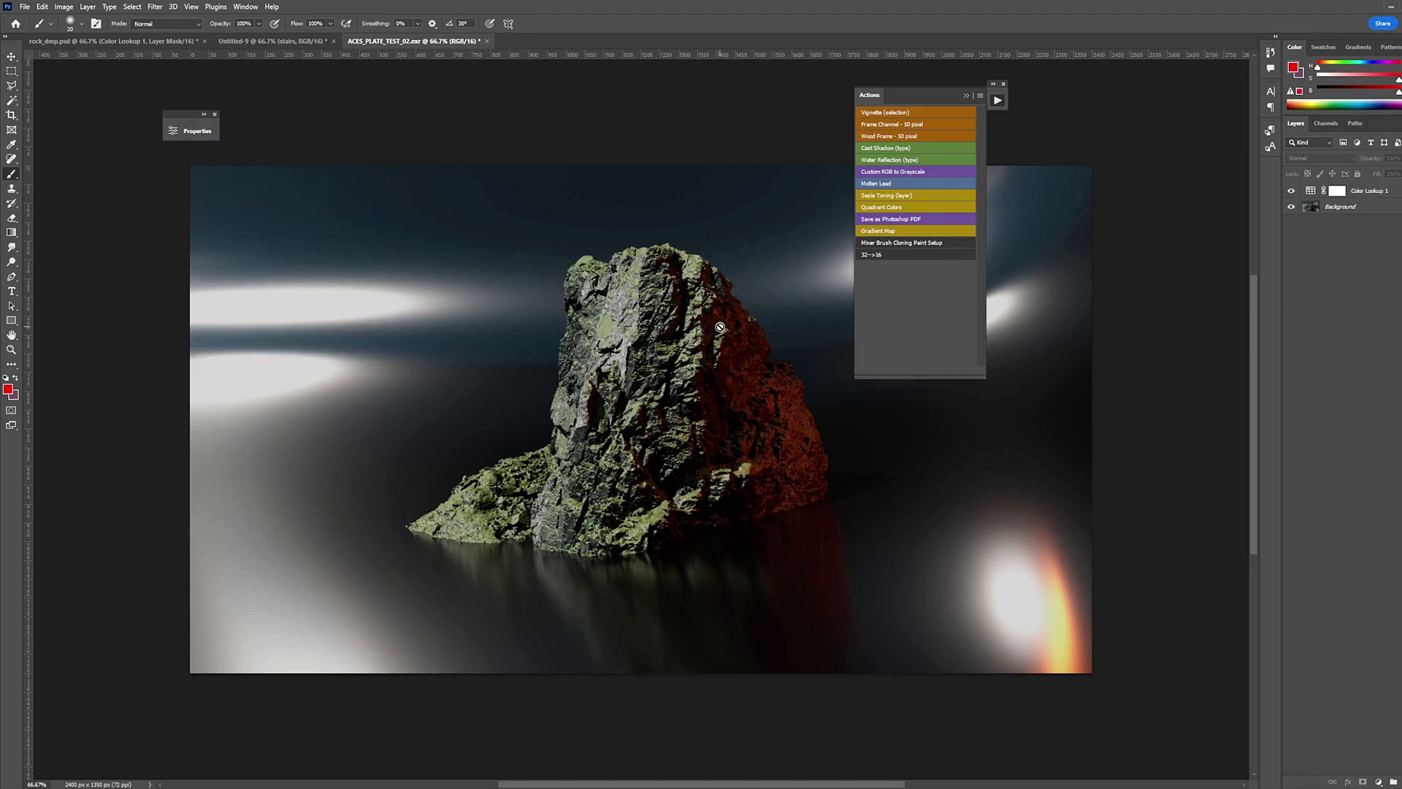
click(1336, 191)
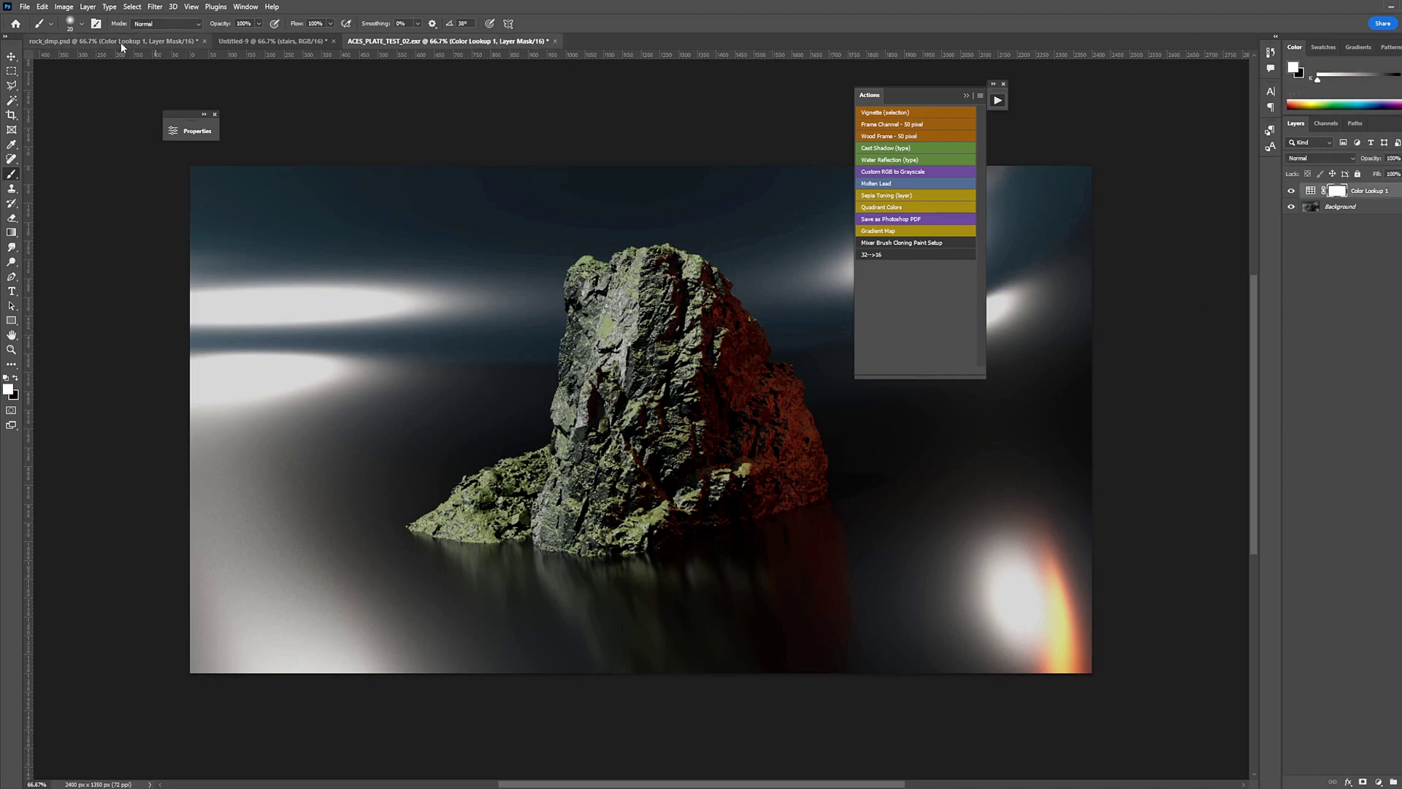
- Switch to rock_dmp.psd and toggle the Color Lookup 1 layer off and on to compare the painting with and without it
key(ctrl+Tab)
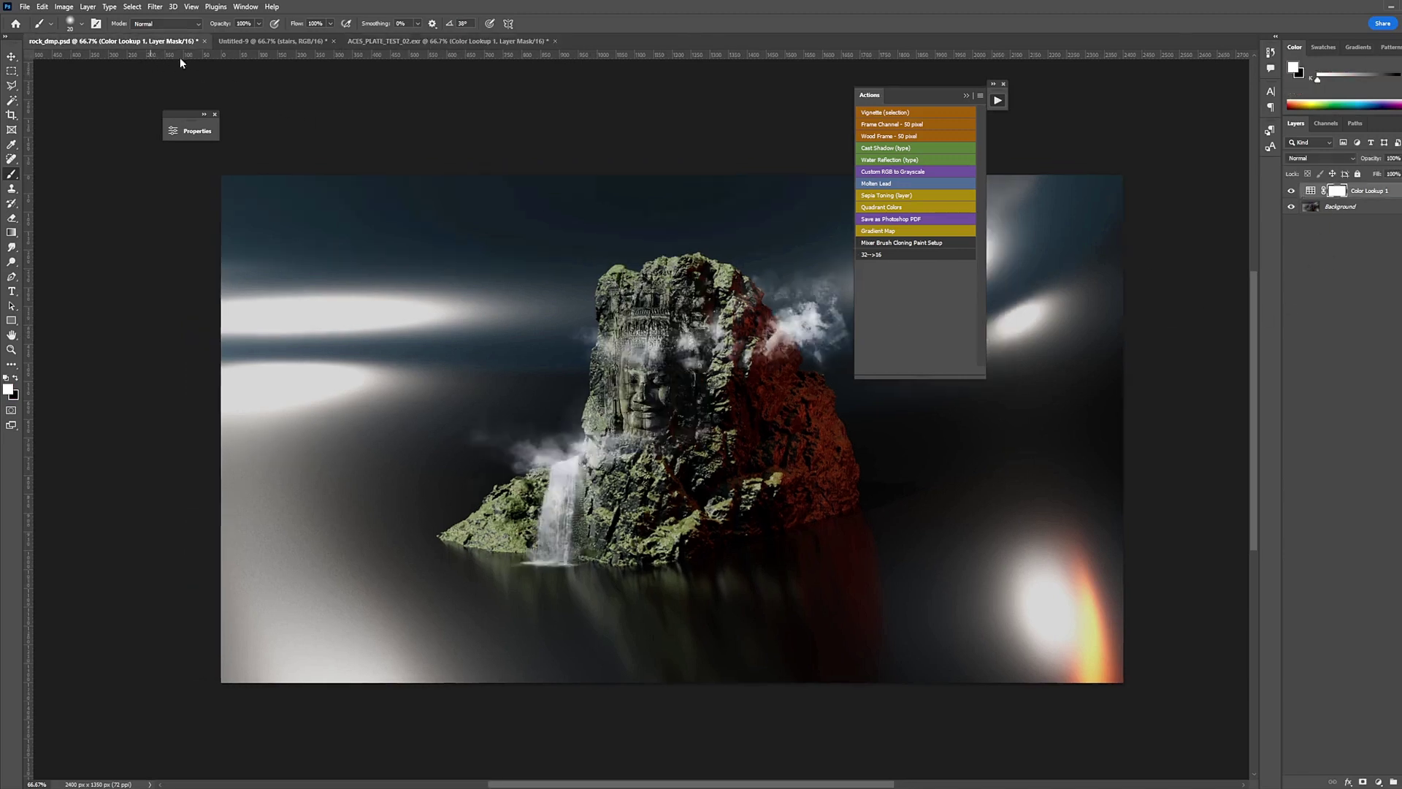
click(1291, 222)
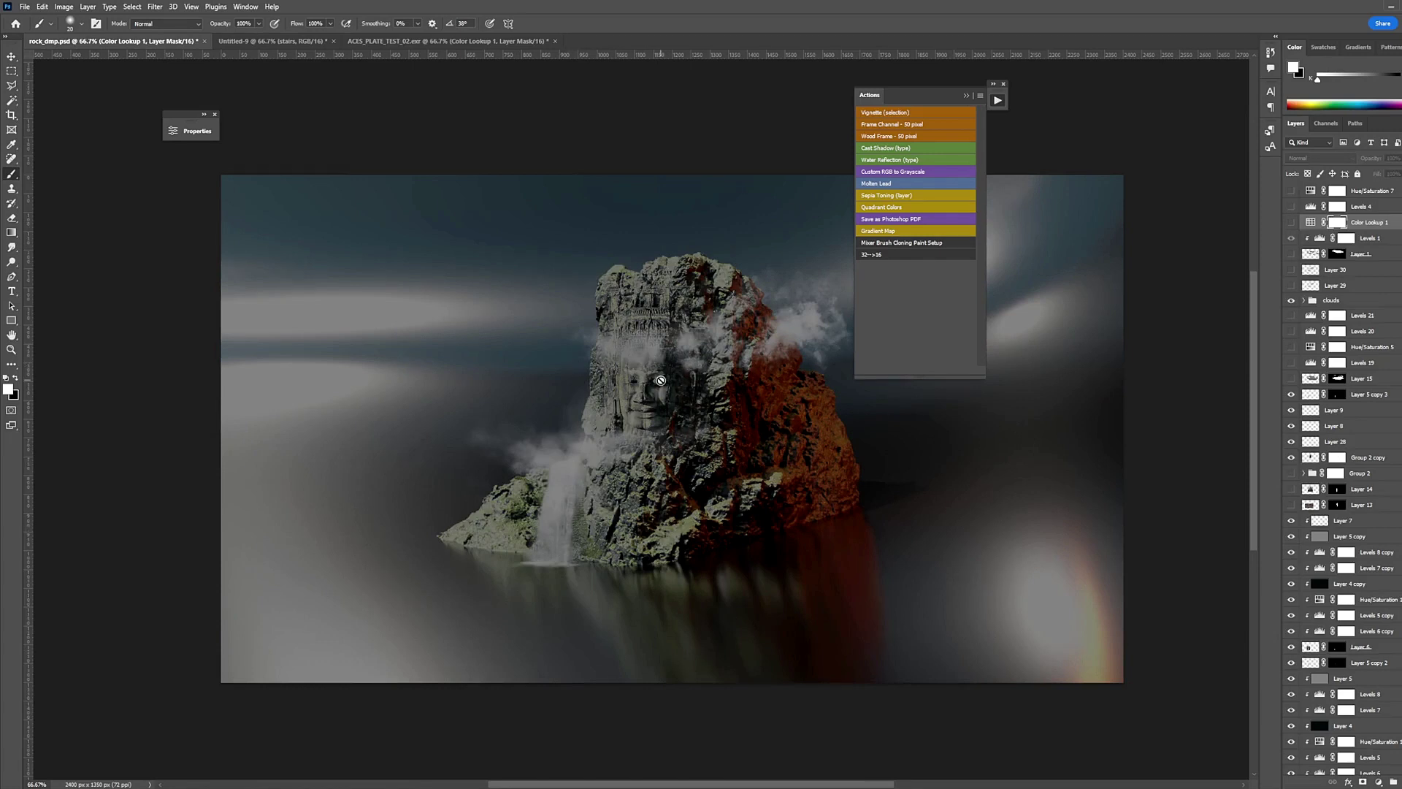
click(1291, 223)
drag(729, 464, 684, 466)
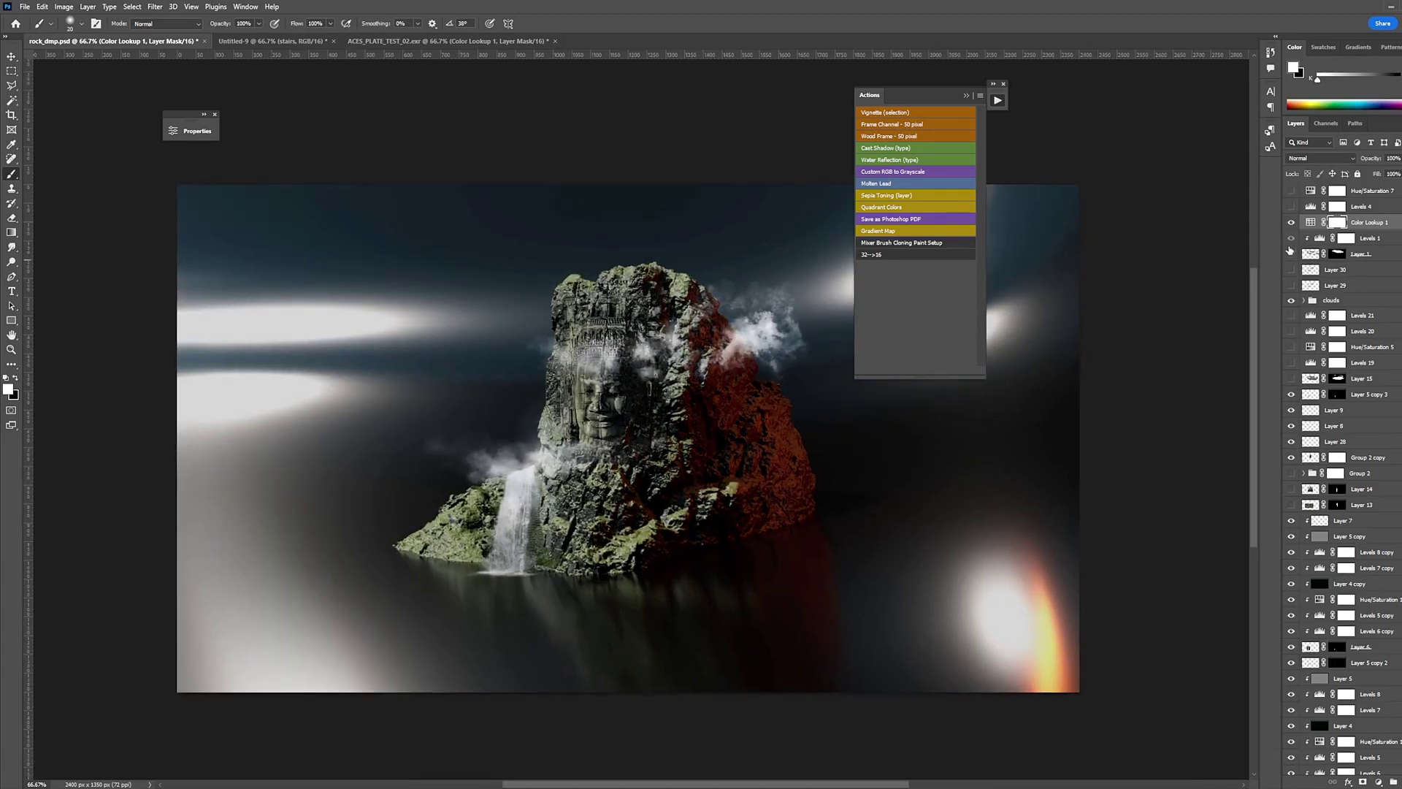
- Give the Color Lookup 1 layer in rock_dmp.psd a red color label and rename it LUT
click(1359, 305)
scroll(1361, 650, down, 2)
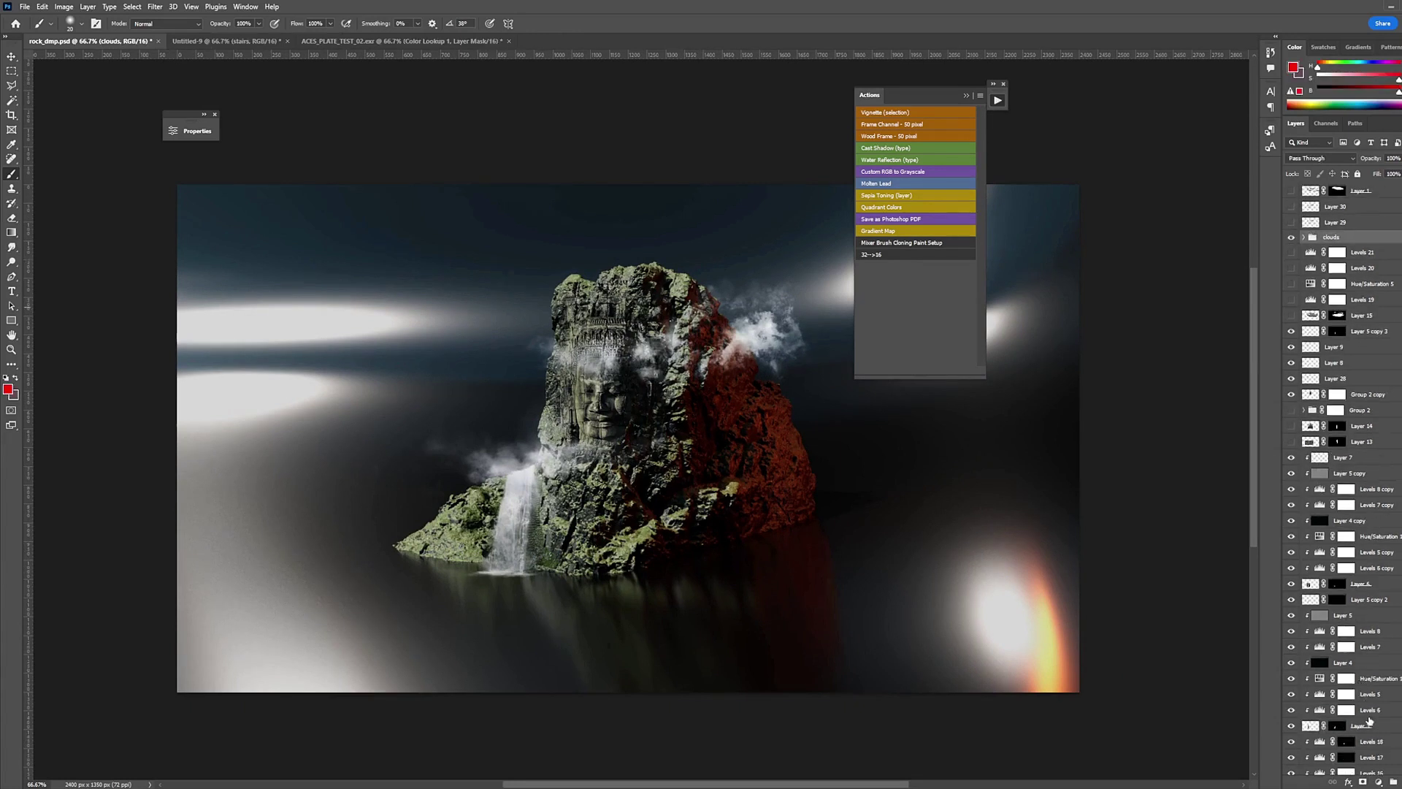
scroll(1378, 727, up, 2)
click(1382, 224)
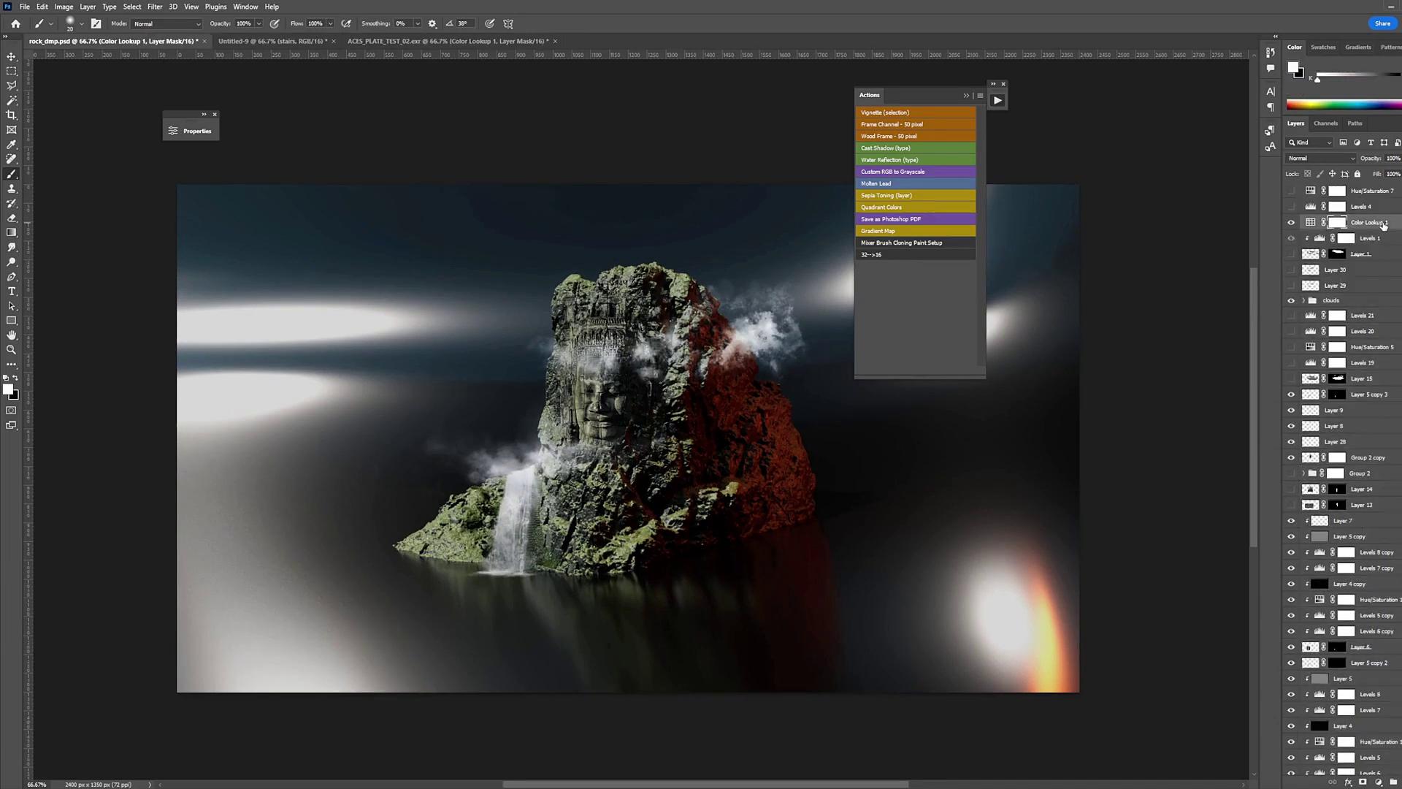
right_click(1382, 223)
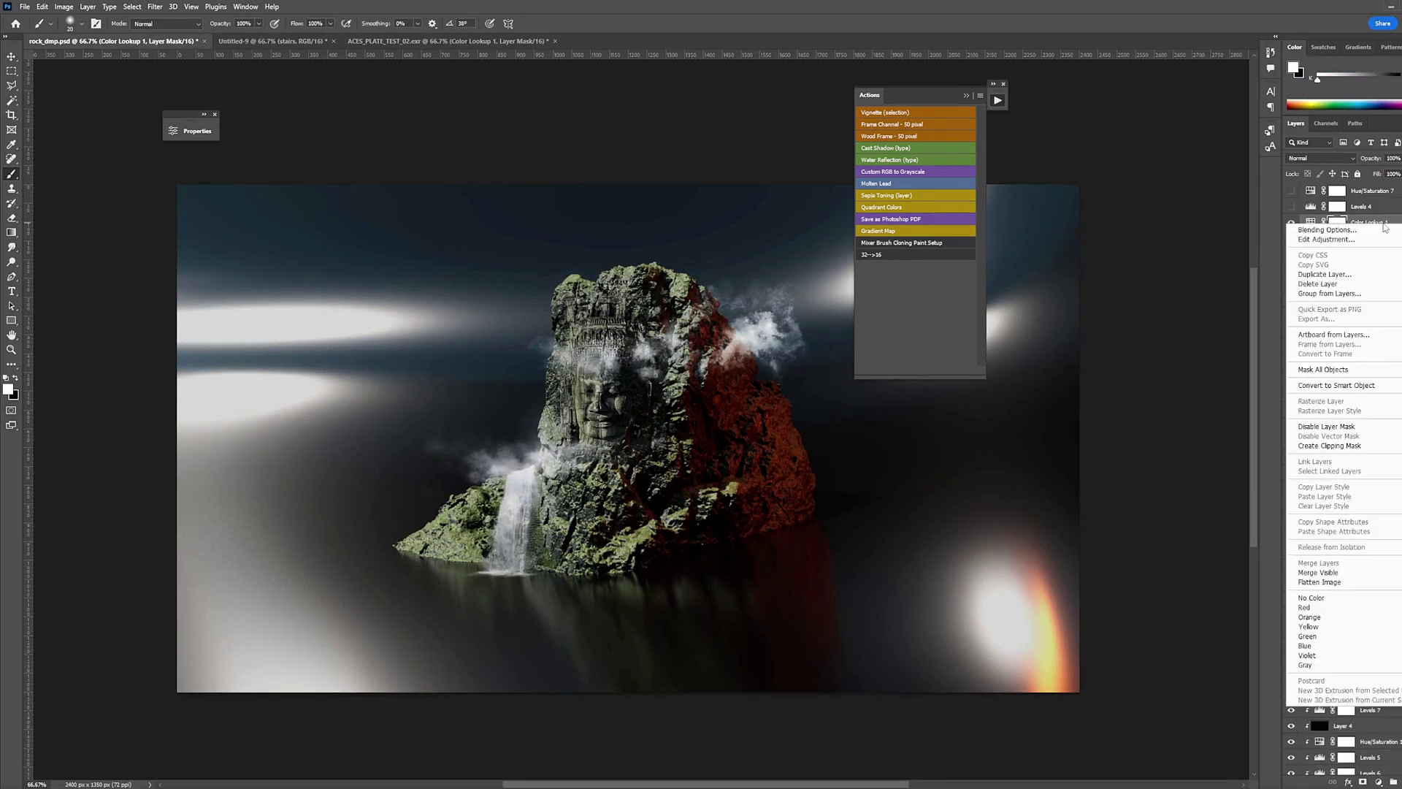
click(1309, 608)
double_click(1369, 222)
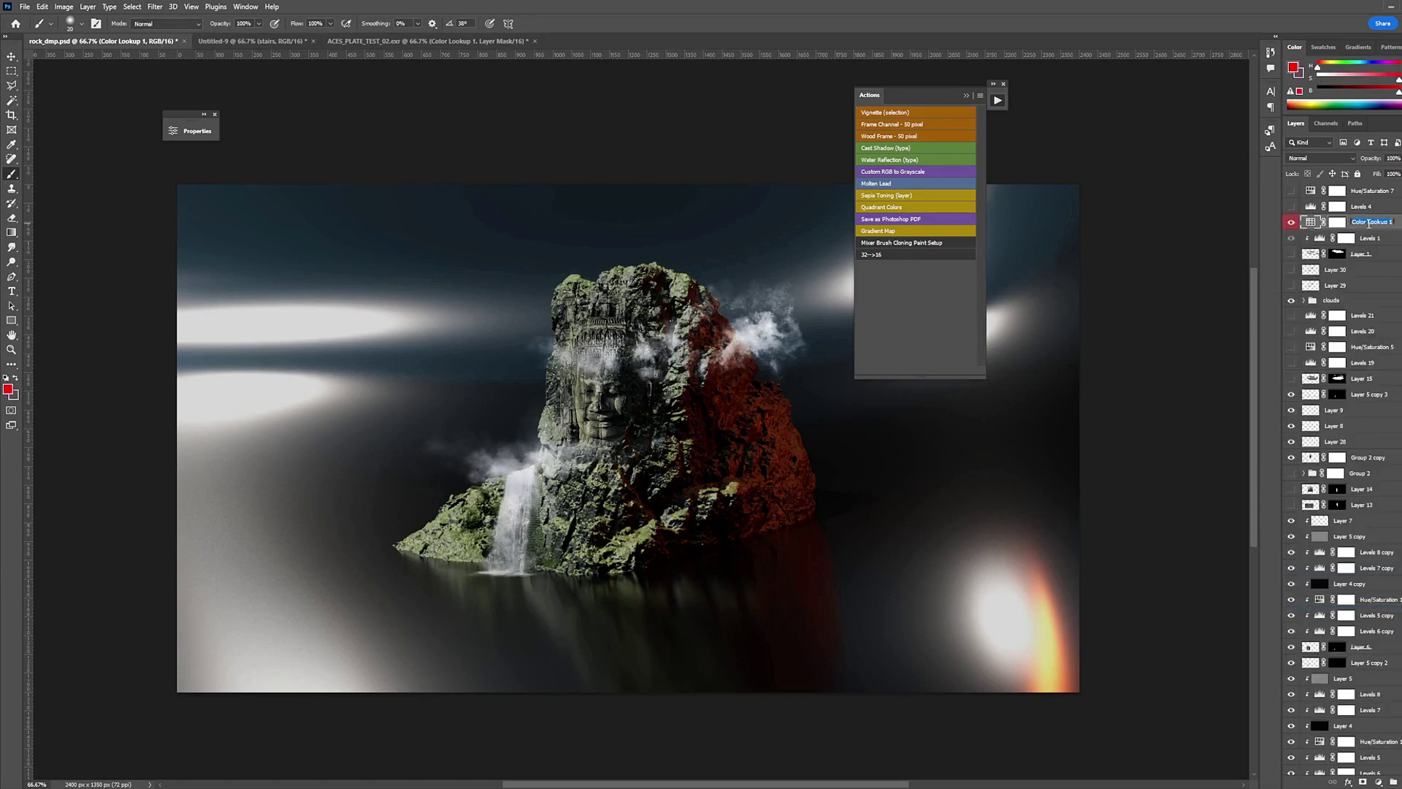
text(LUT)
key(Return)
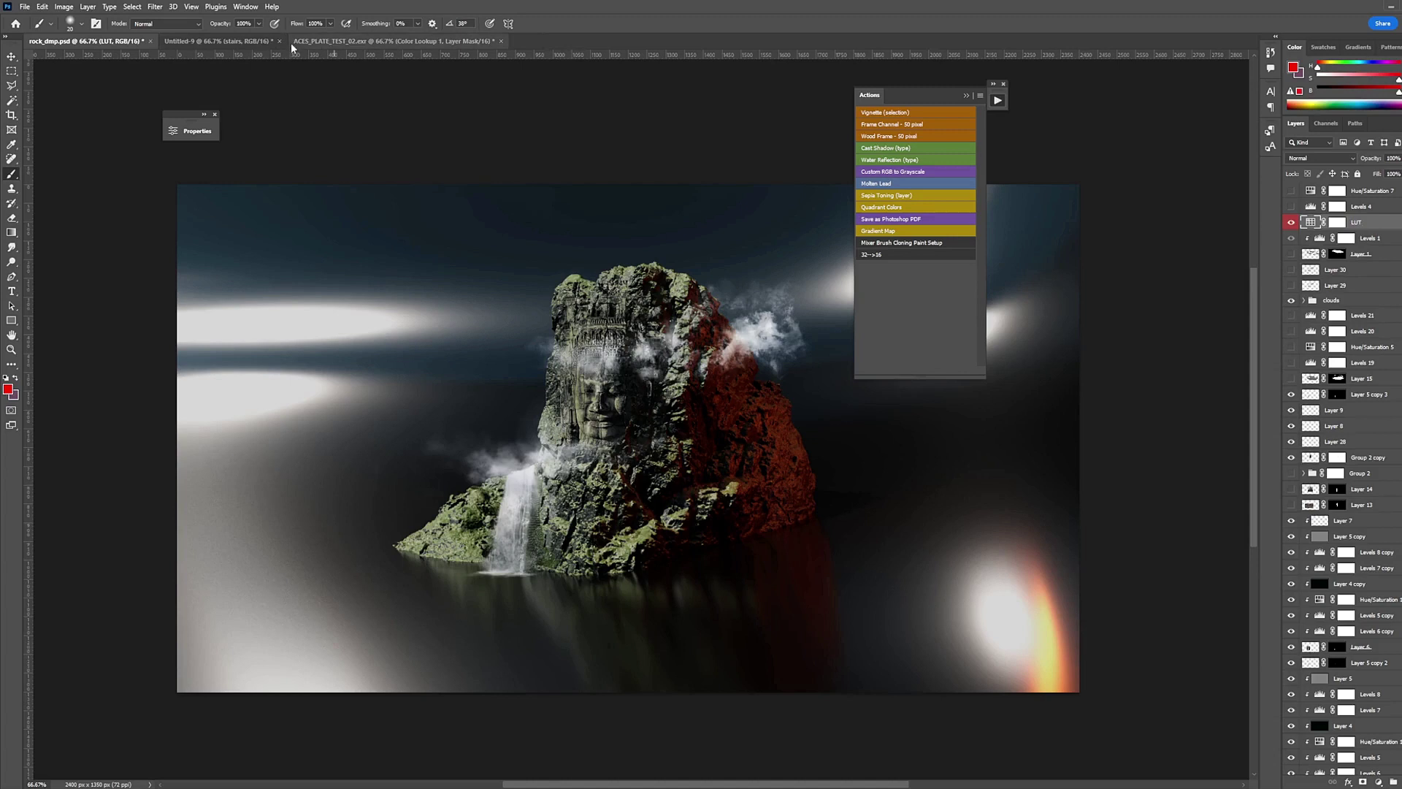
- Launch the DMP_Exporter script on the Untitled-9 document and move its dialog away from the painted elements
click(266, 41)
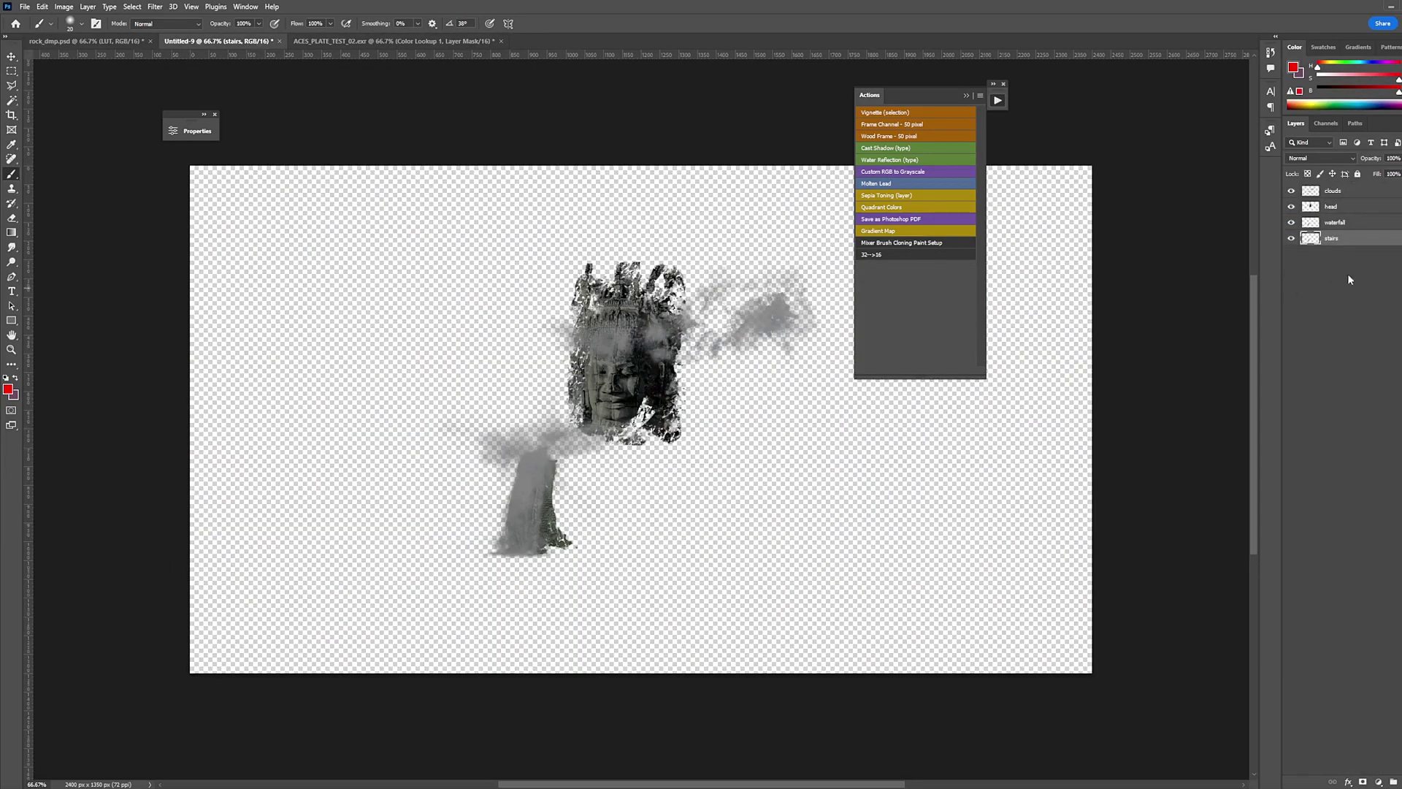
click(24, 6)
mouse_move(70, 303)
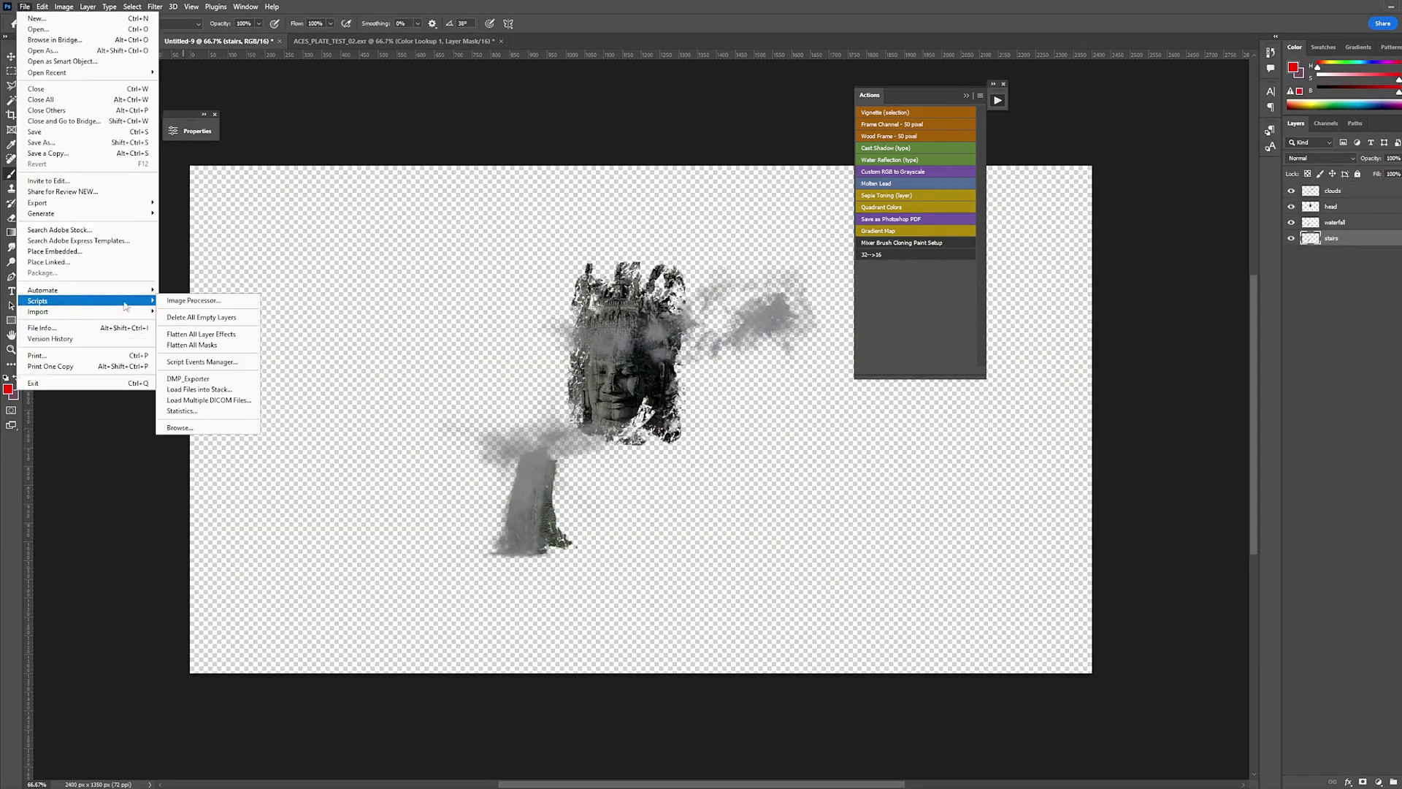
click(193, 379)
drag(644, 286, 326, 338)
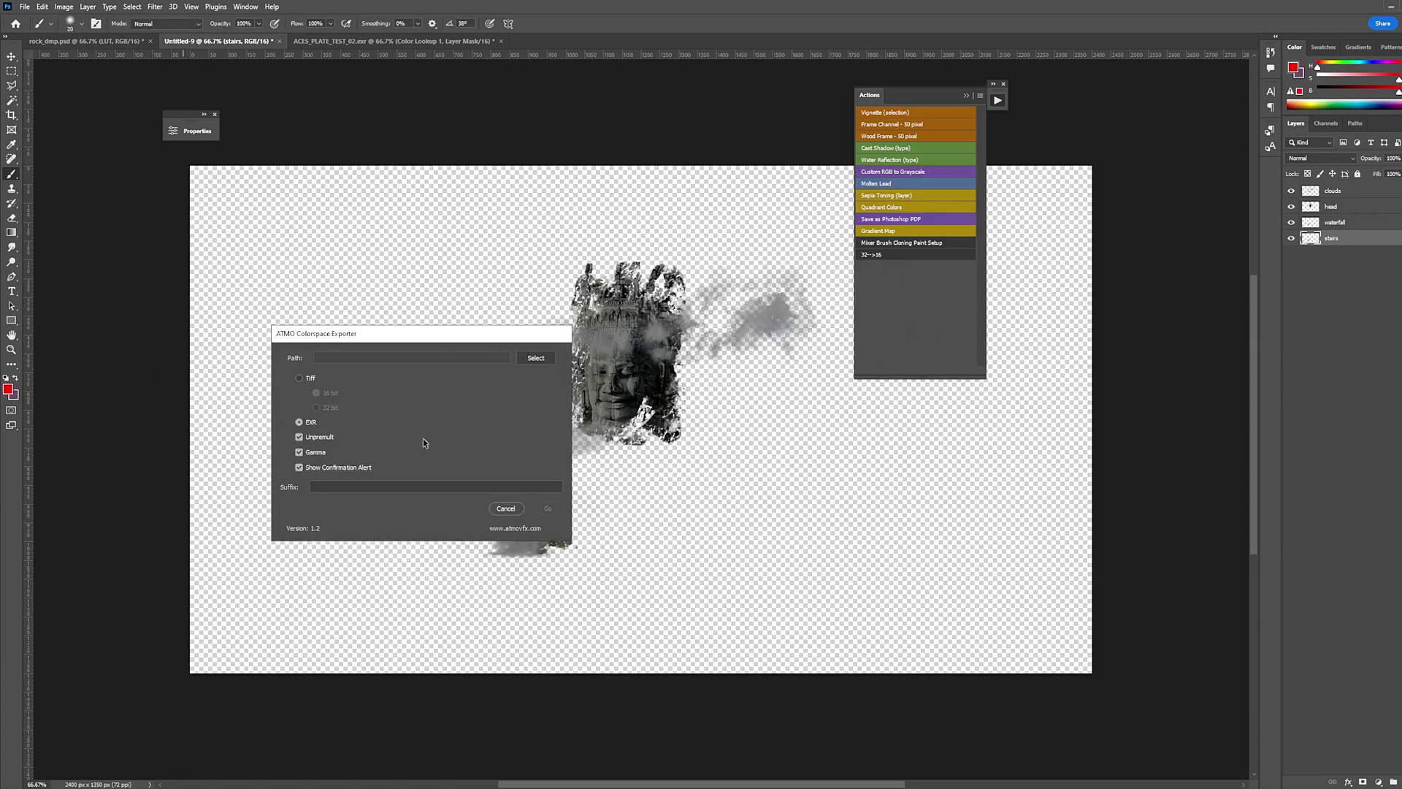
- Try the exporter's Unpremult and Gamma options and cancel the dialog without exporting
click(315, 453)
click(298, 438)
click(299, 436)
click(299, 452)
click(300, 453)
click(311, 453)
click(506, 509)
- Collapse the Actions panel and switch to Nuke, framing the node graph around the plate and cloud branches
scroll(609, 439, up, 1)
drag(610, 438, 613, 422)
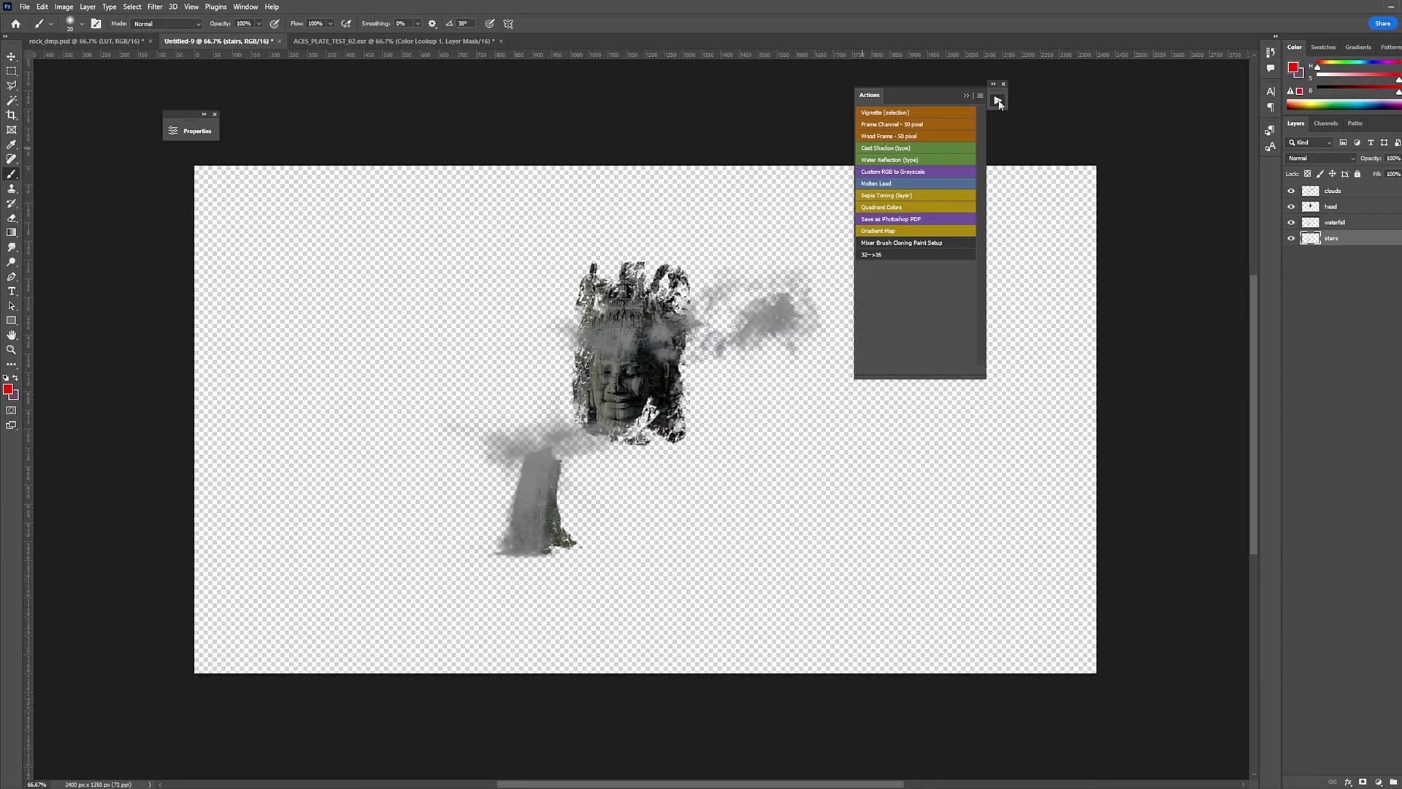
click(966, 95)
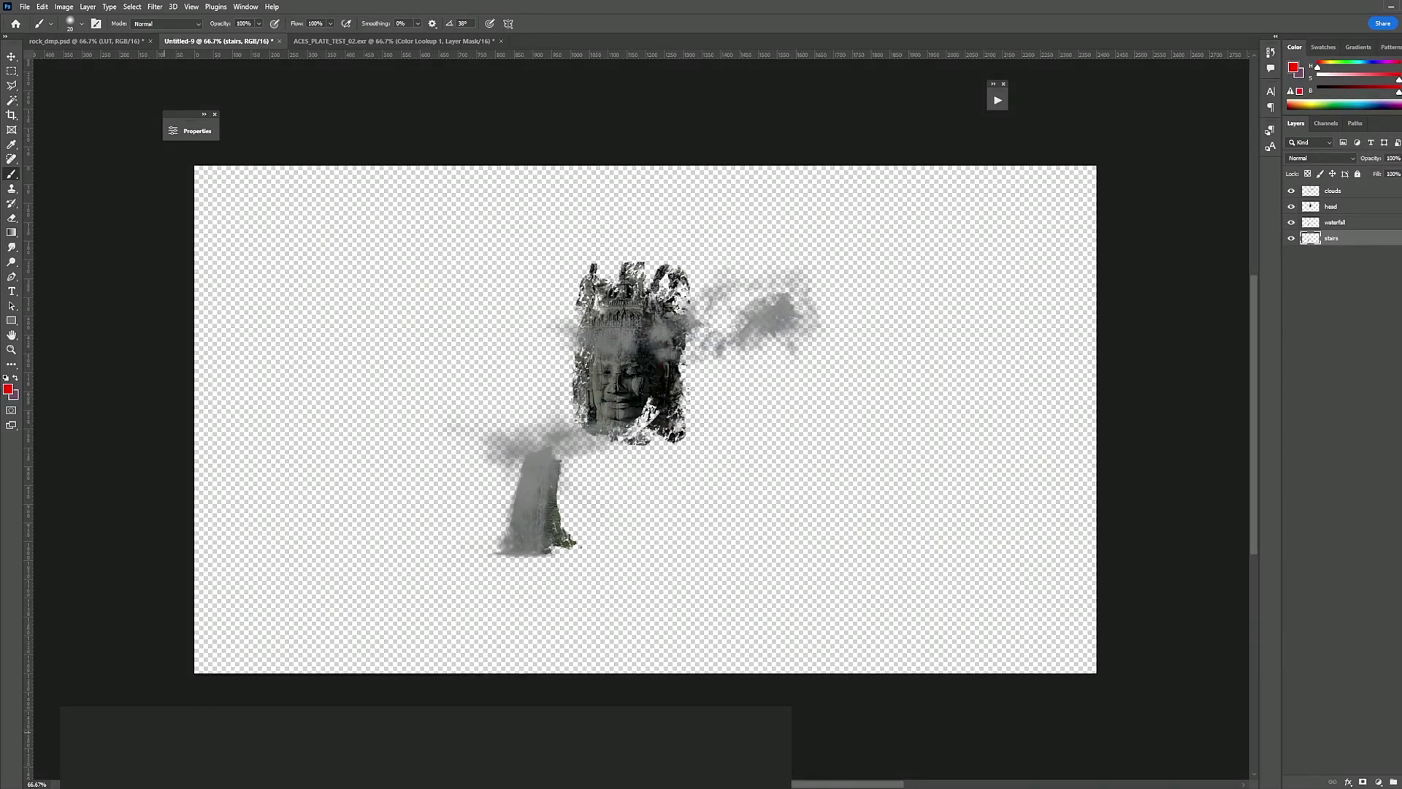
key(alt+Tab)
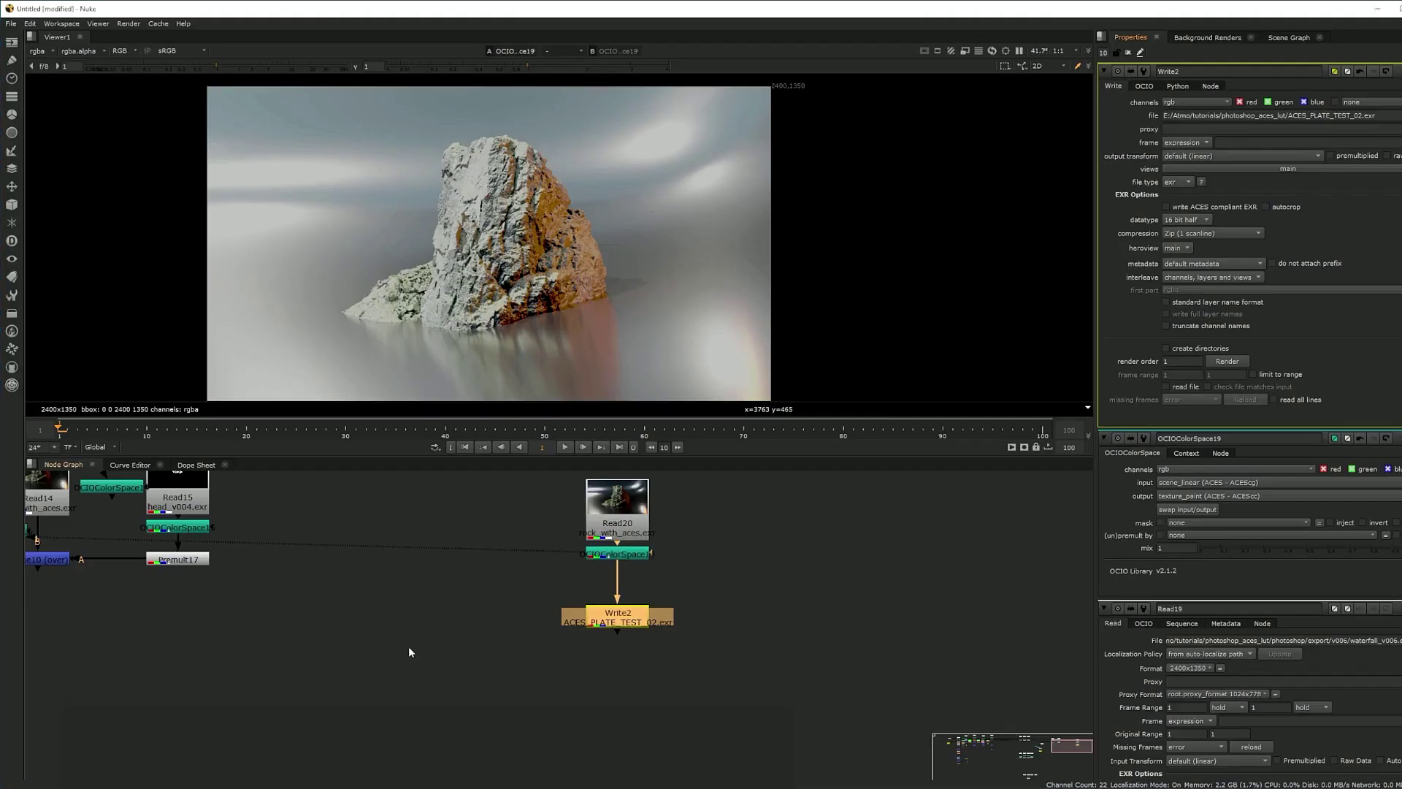
drag(407, 657, 480, 636)
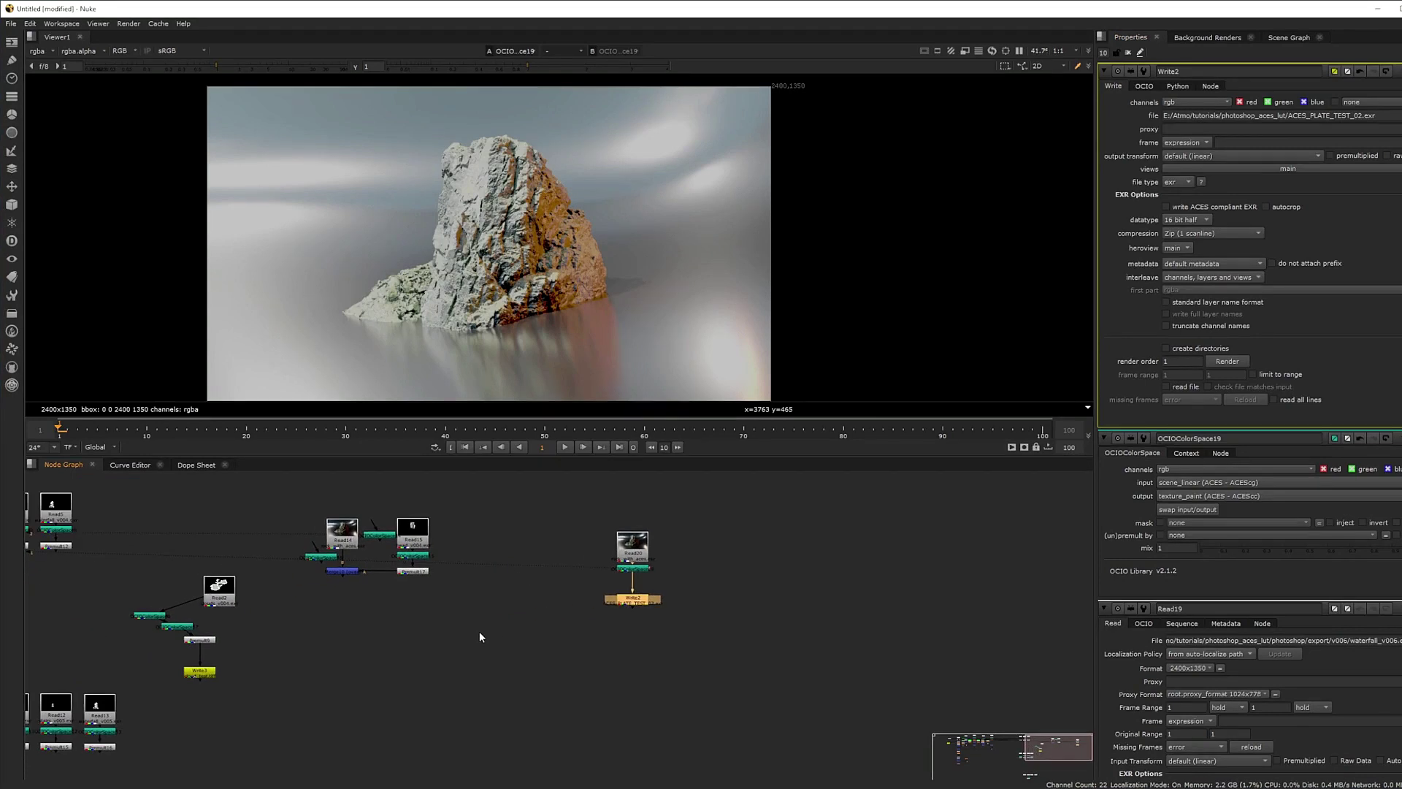
drag(479, 637, 512, 629)
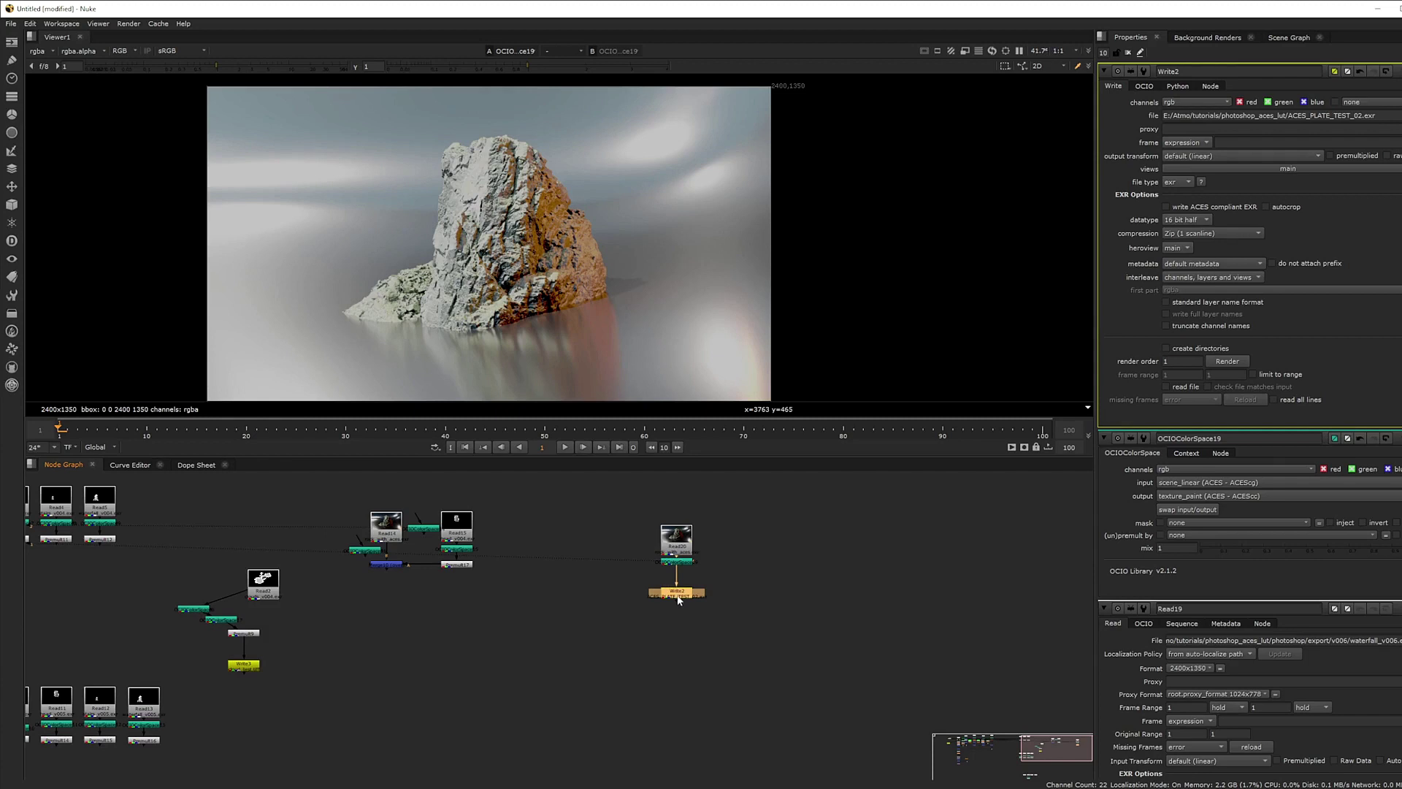
- Paste copies of the Read2 branch's first OCIOColorSpace node and its Premult9 node in sequence beneath Read21
scroll(679, 598, up, 2)
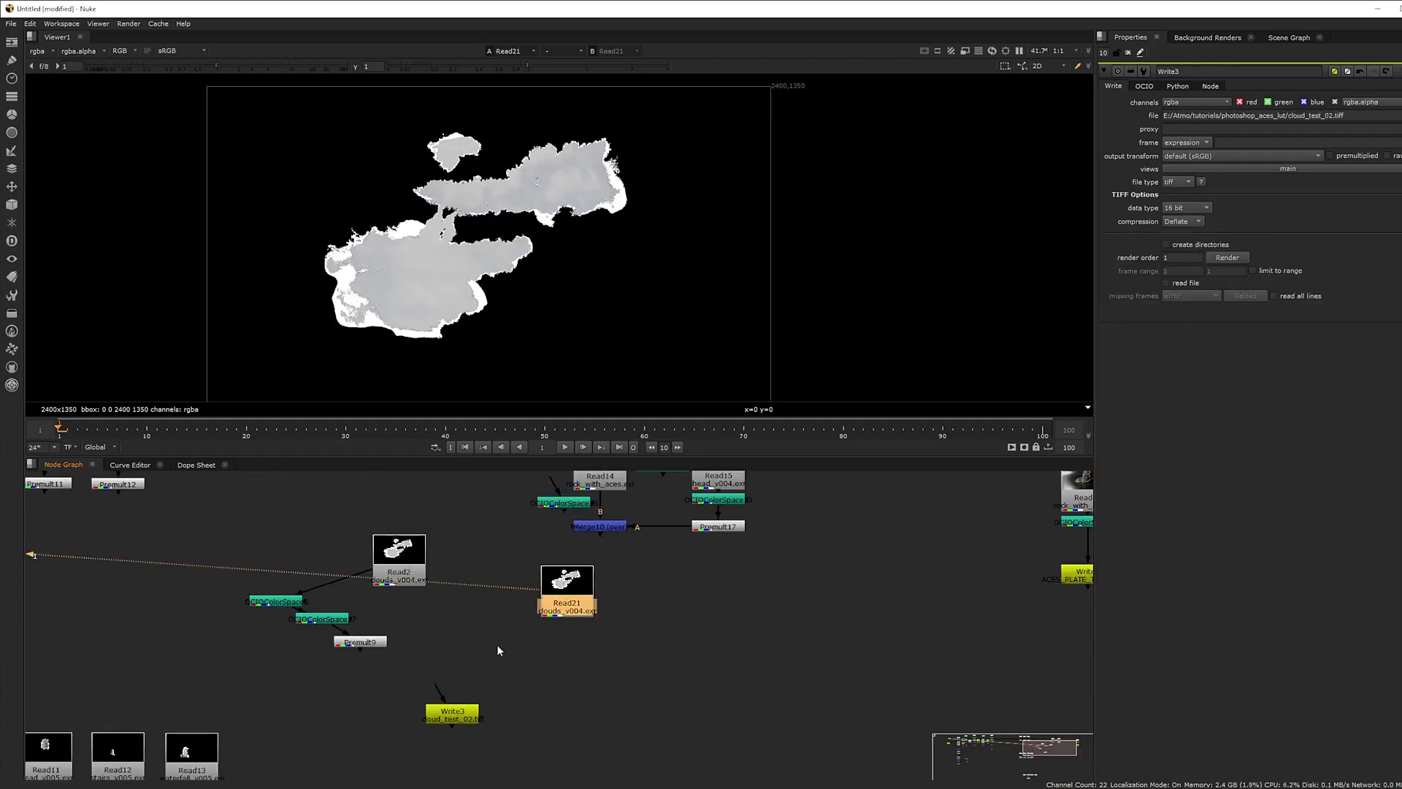
click(274, 609)
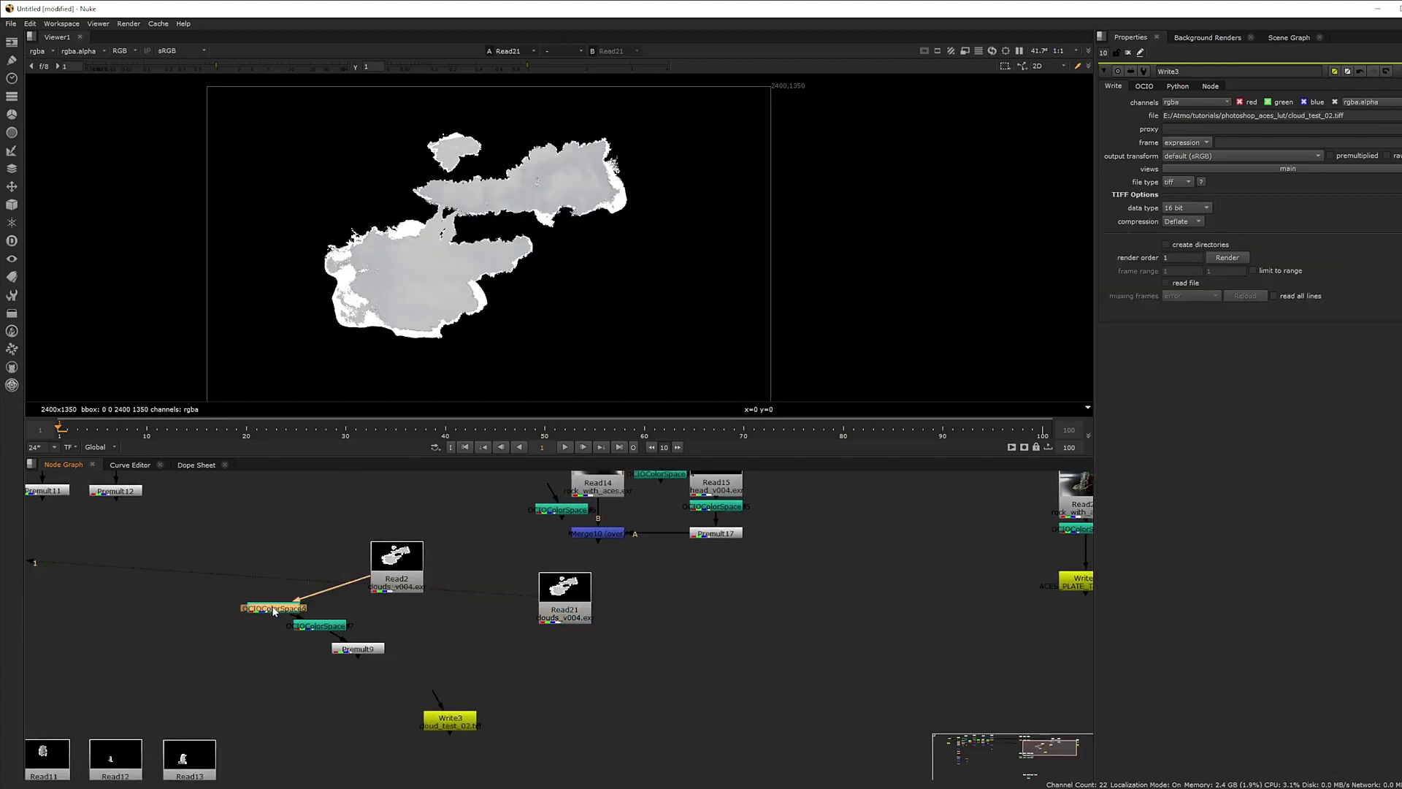
click(576, 605)
key(ctrl+v)
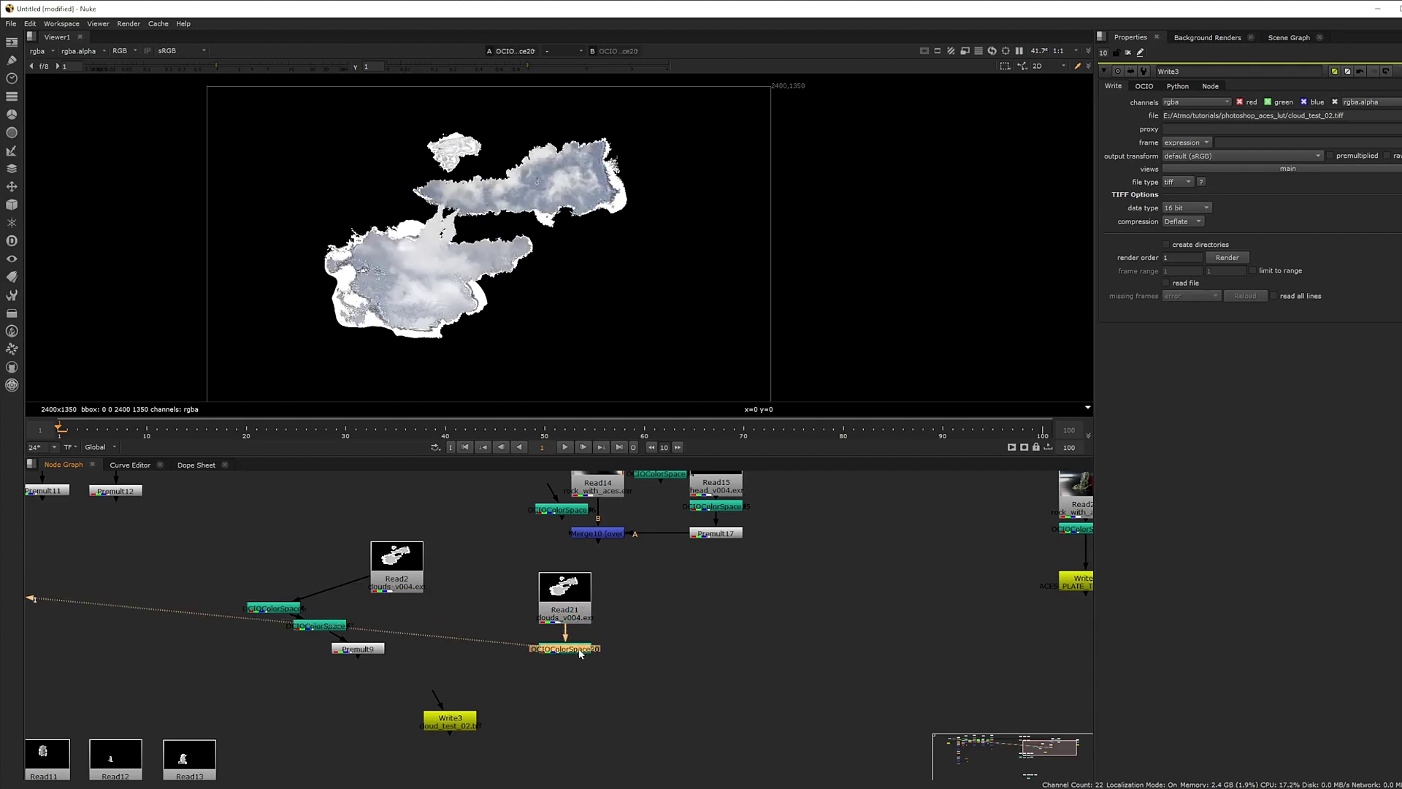
click(367, 652)
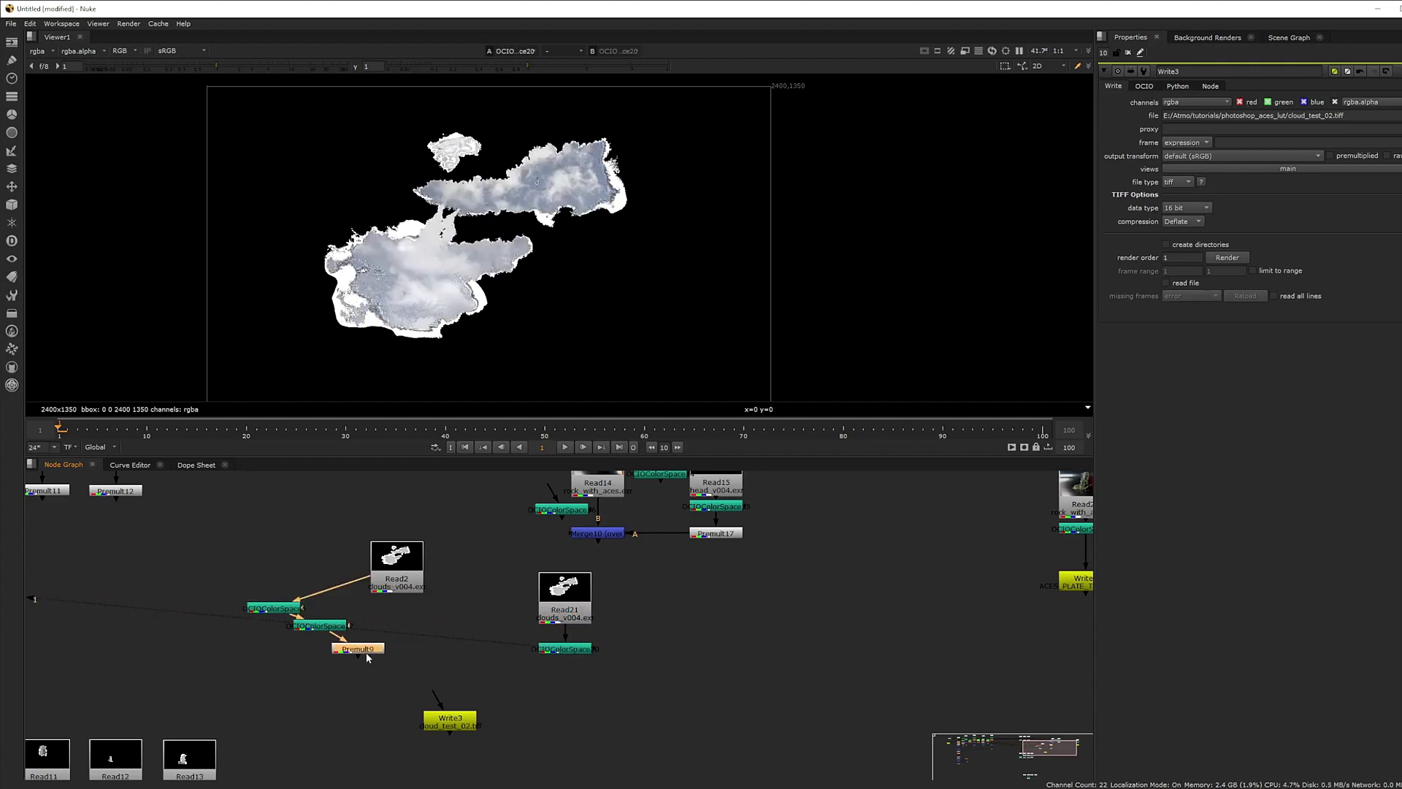
click(574, 651)
key(ctrl+v)
drag(576, 672, 576, 687)
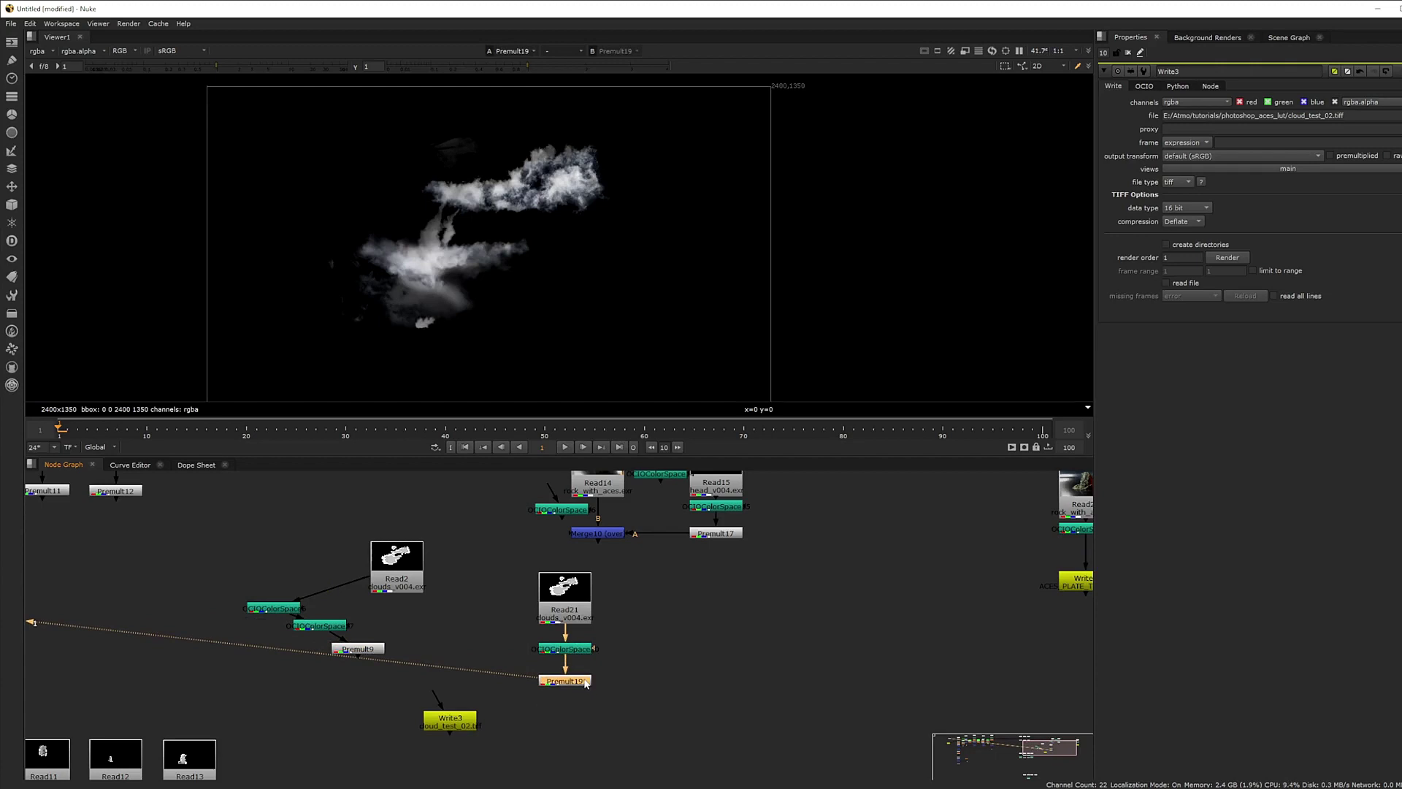
- Add an OCIOColorSpace node after the new Premult, set its output to texture_paint (ACES - ACEScc) and view it
drag(447, 727, 555, 748)
click(557, 713)
key(Tab)
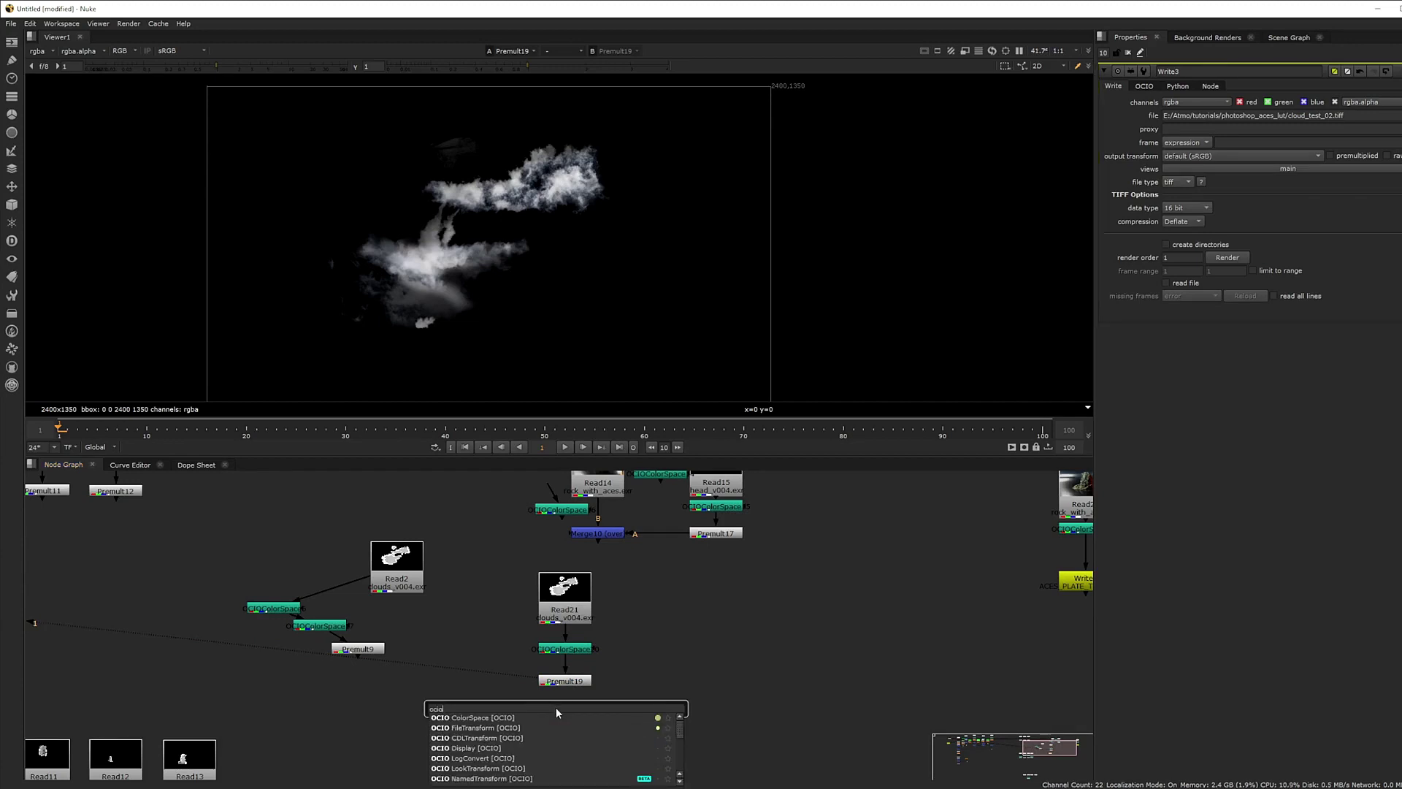
key(Return)
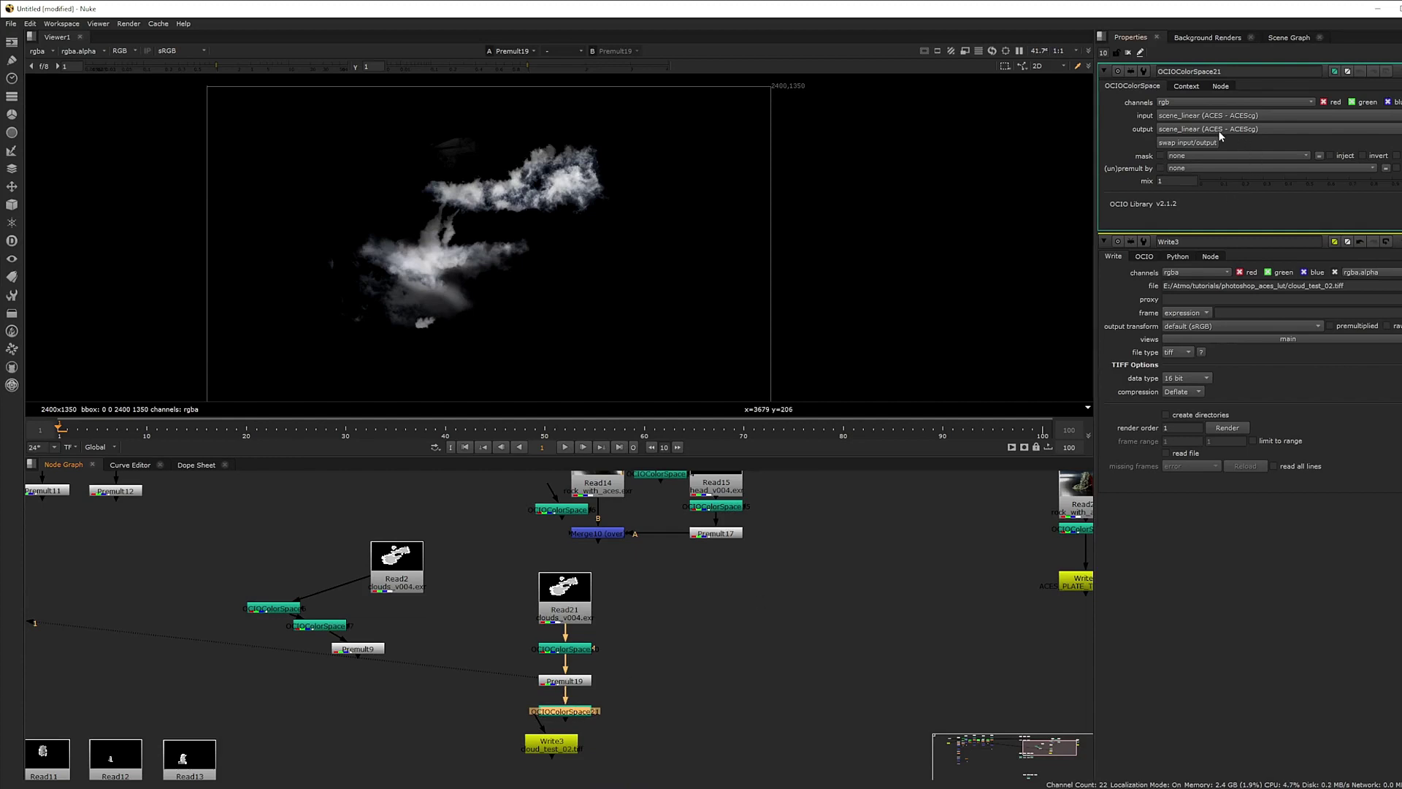
click(1217, 130)
click(1234, 259)
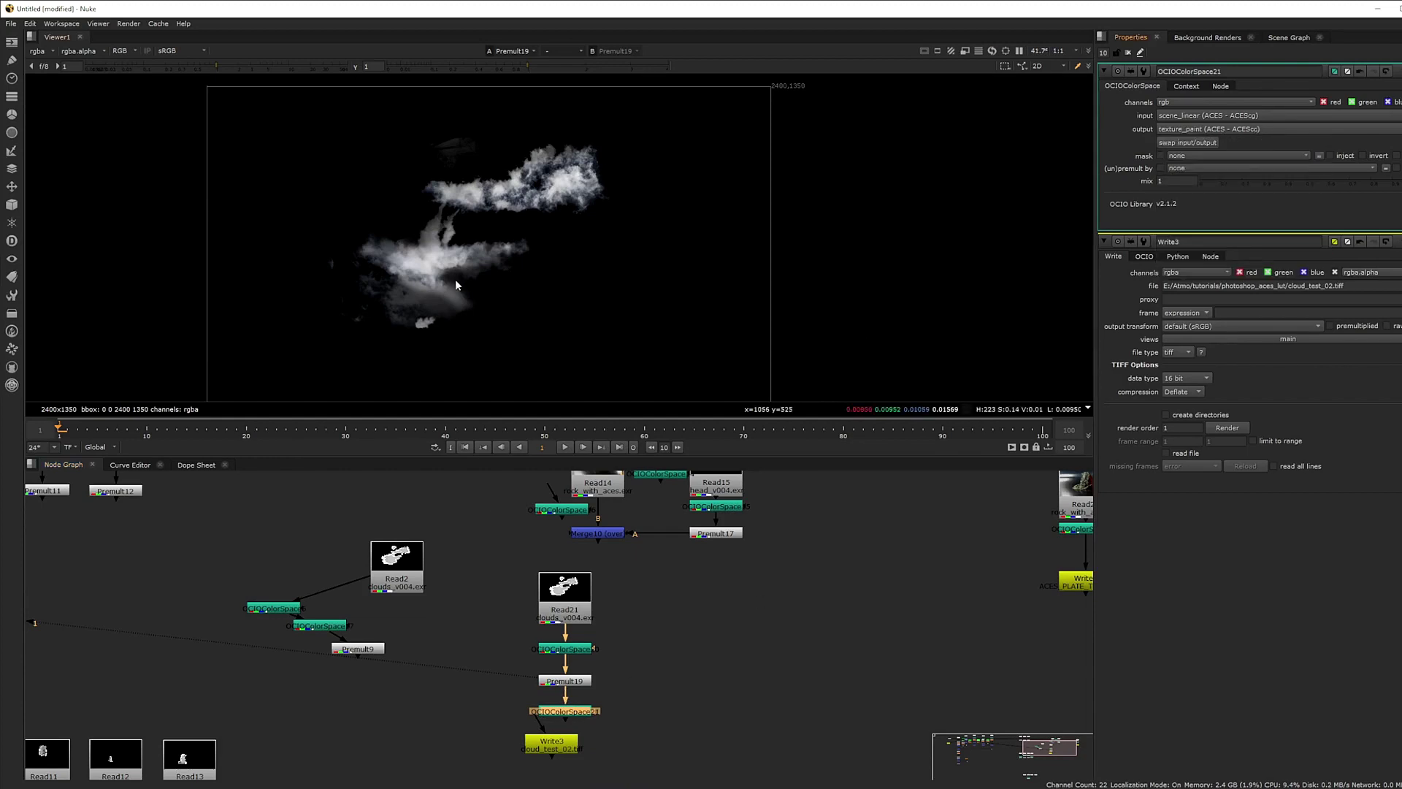
key(1)
- Replace the old Write3 node with a new Write node under the color conversion, overwriting cloud_test_02.tiff
drag(562, 747, 577, 768)
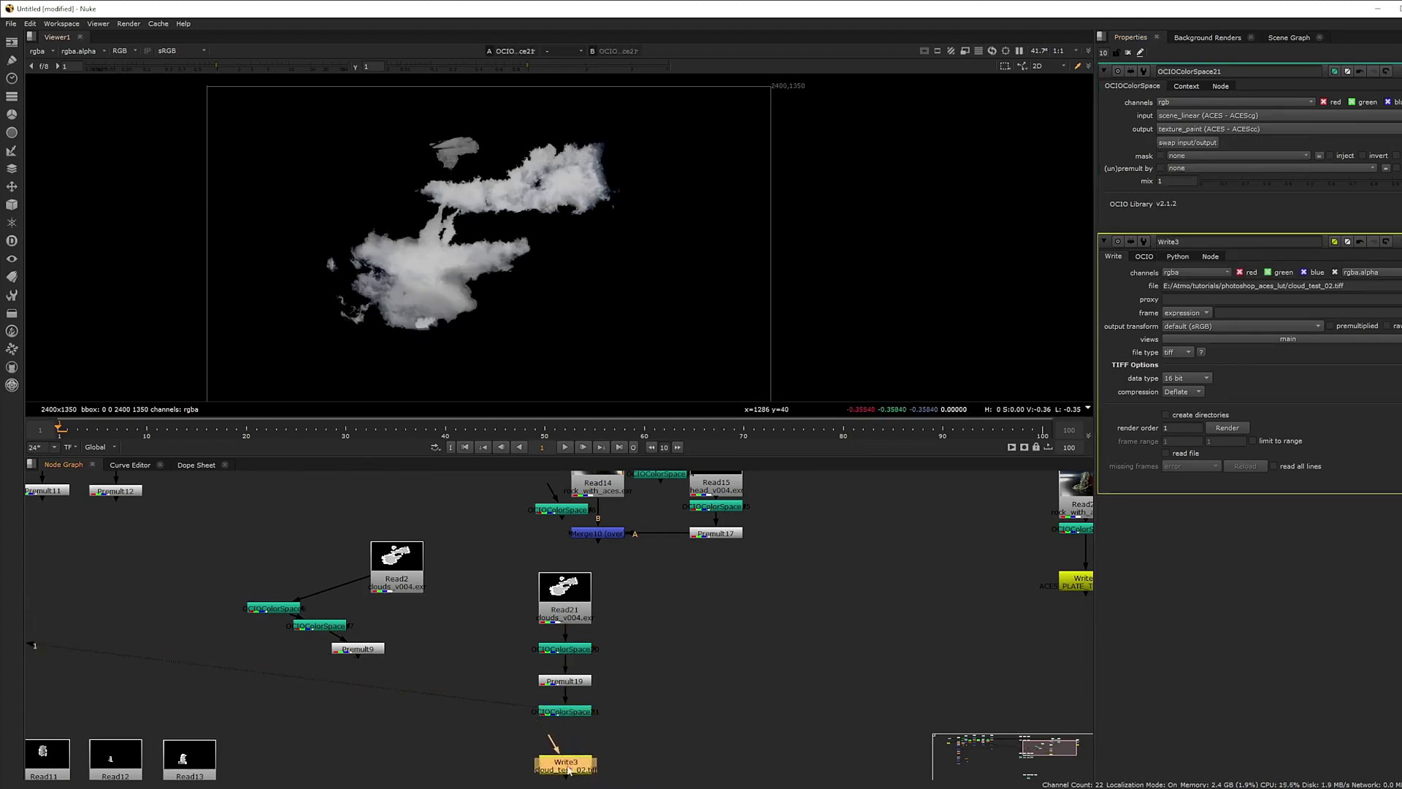
drag(579, 763, 577, 761)
key(Delete)
key(w)
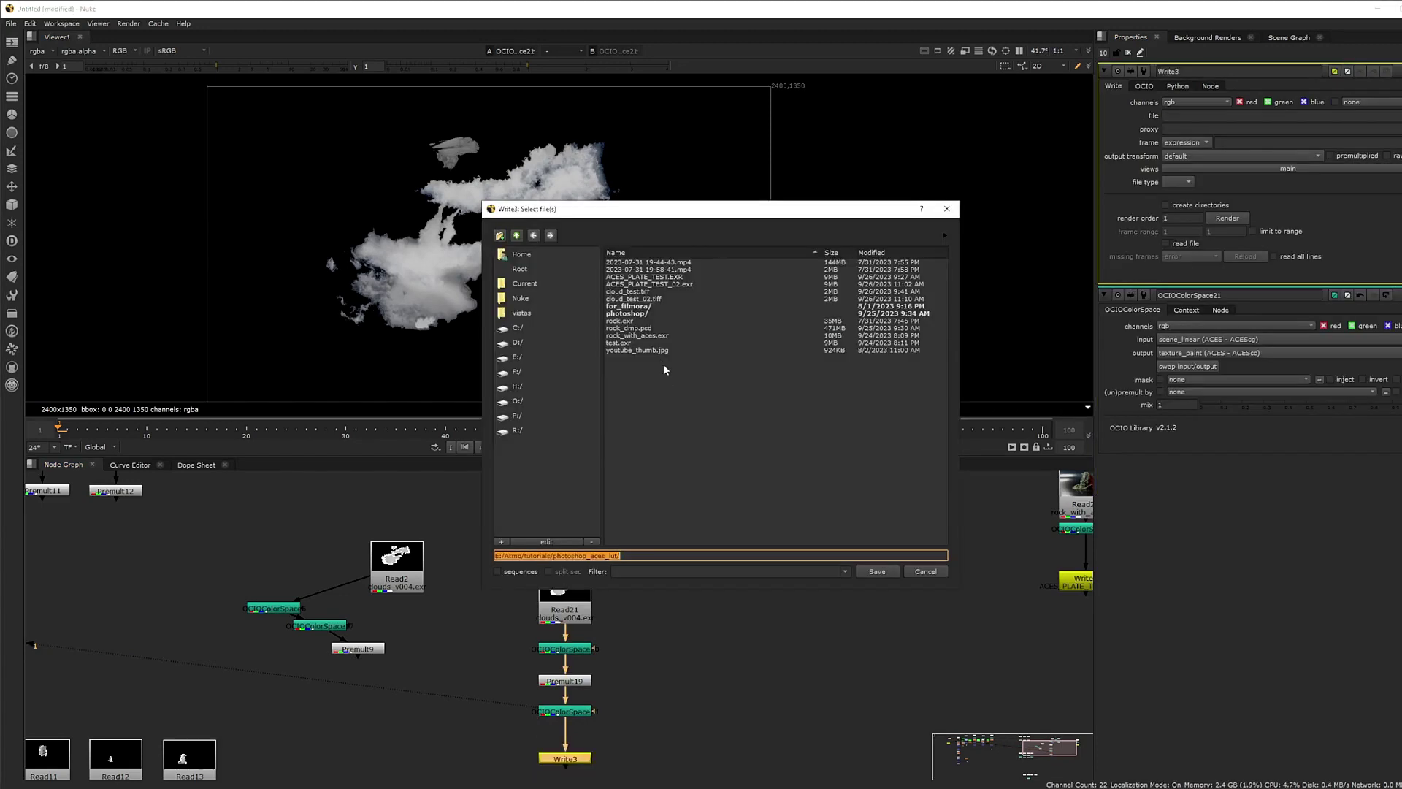
click(644, 300)
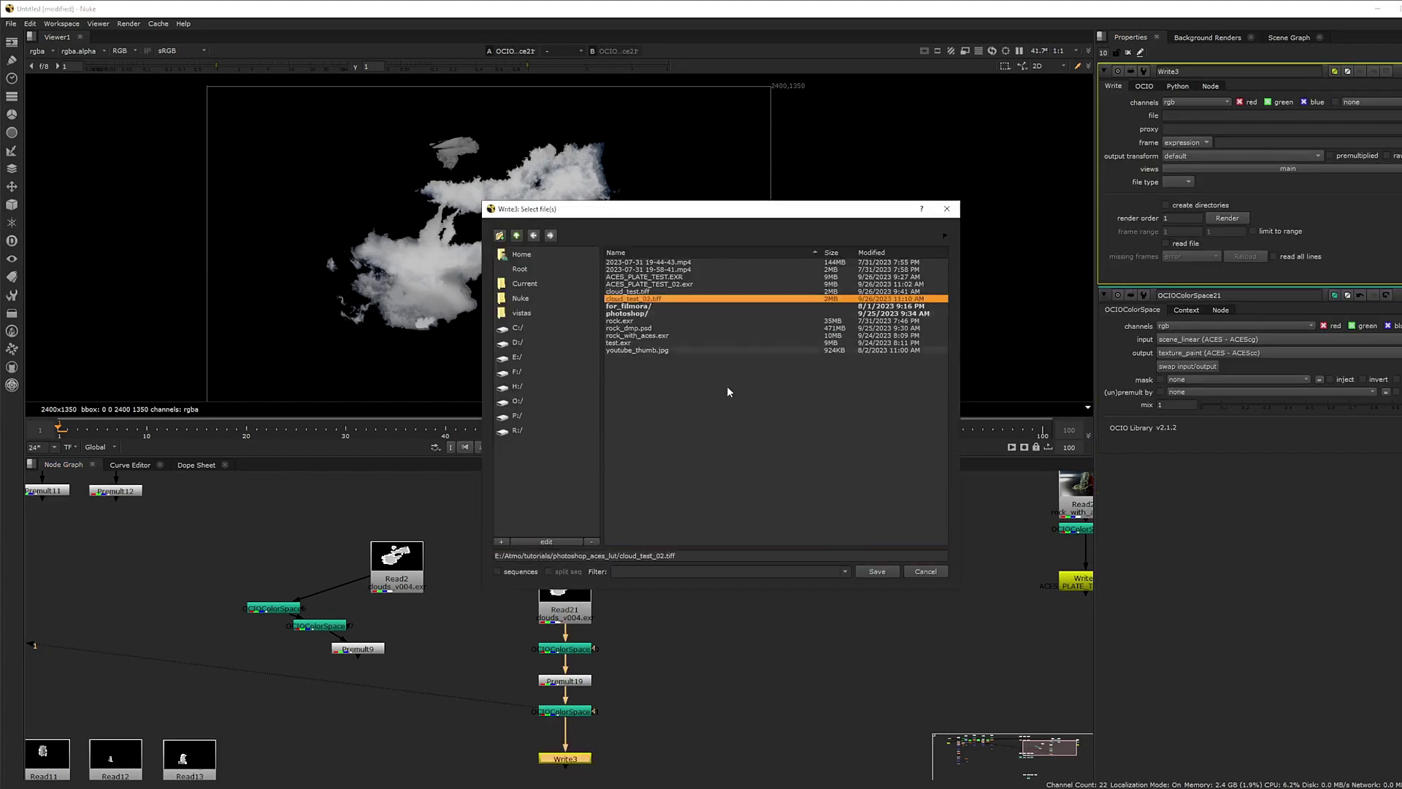
click(877, 572)
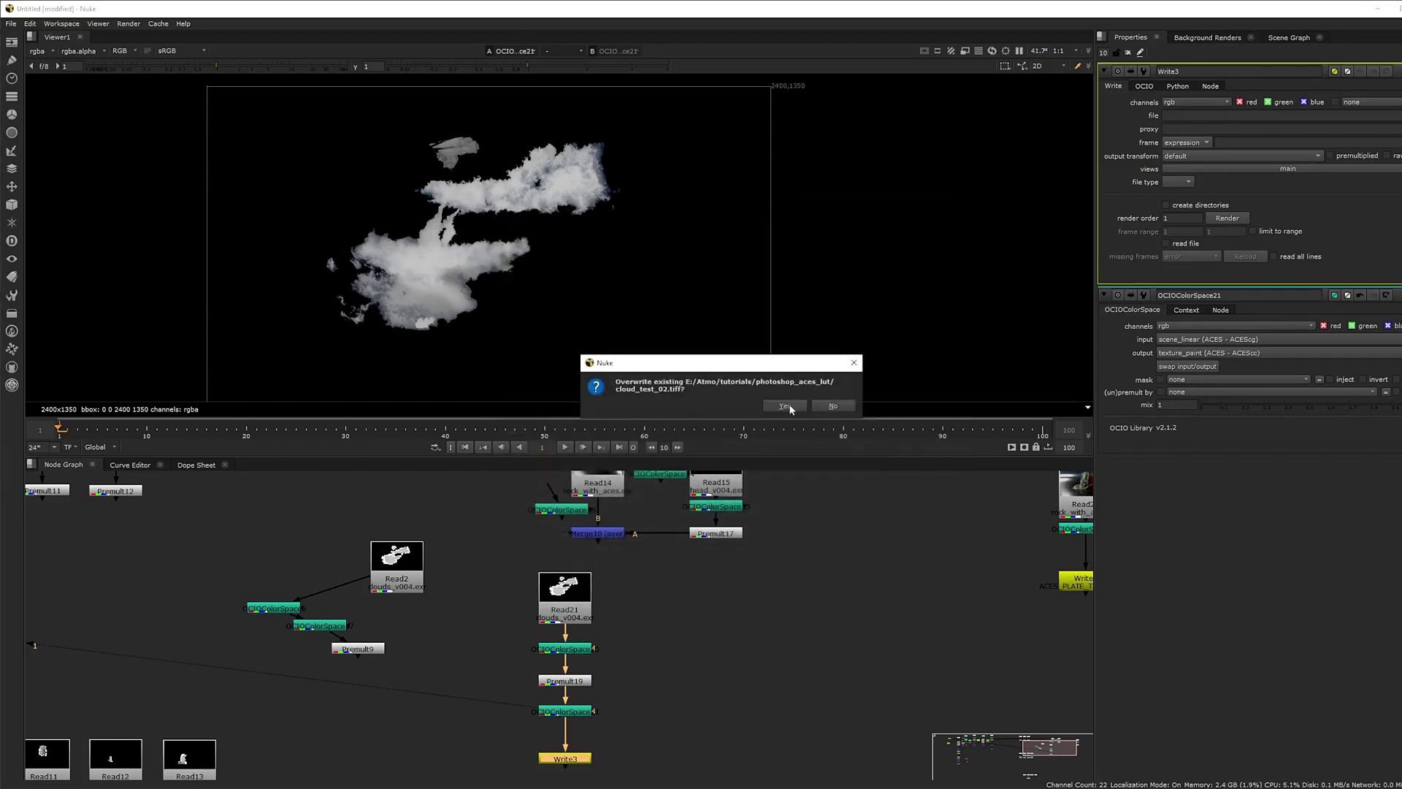
key(Return)
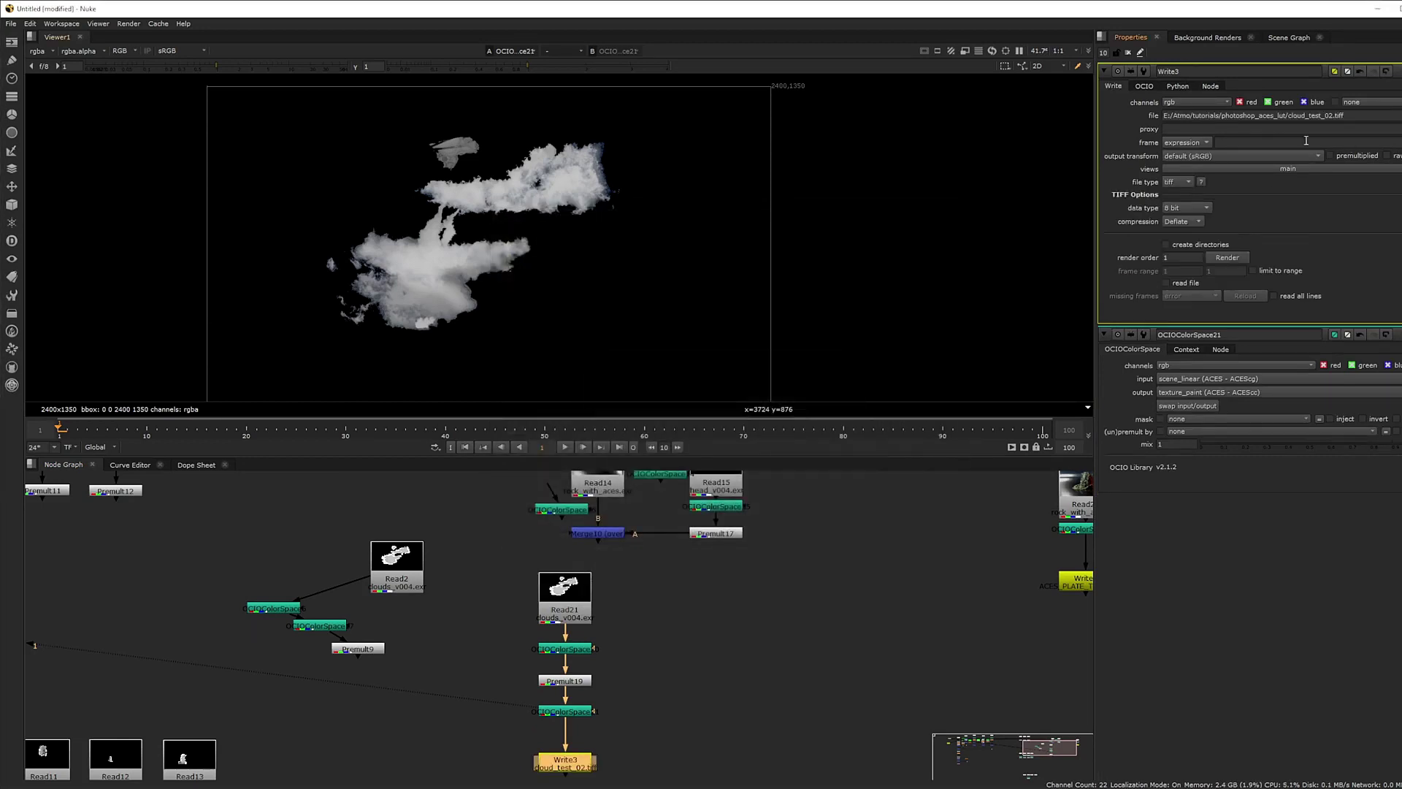
- Set the Write node to 16 bit data with rgba channels and render the cloud TIFF
click(1174, 210)
click(1193, 221)
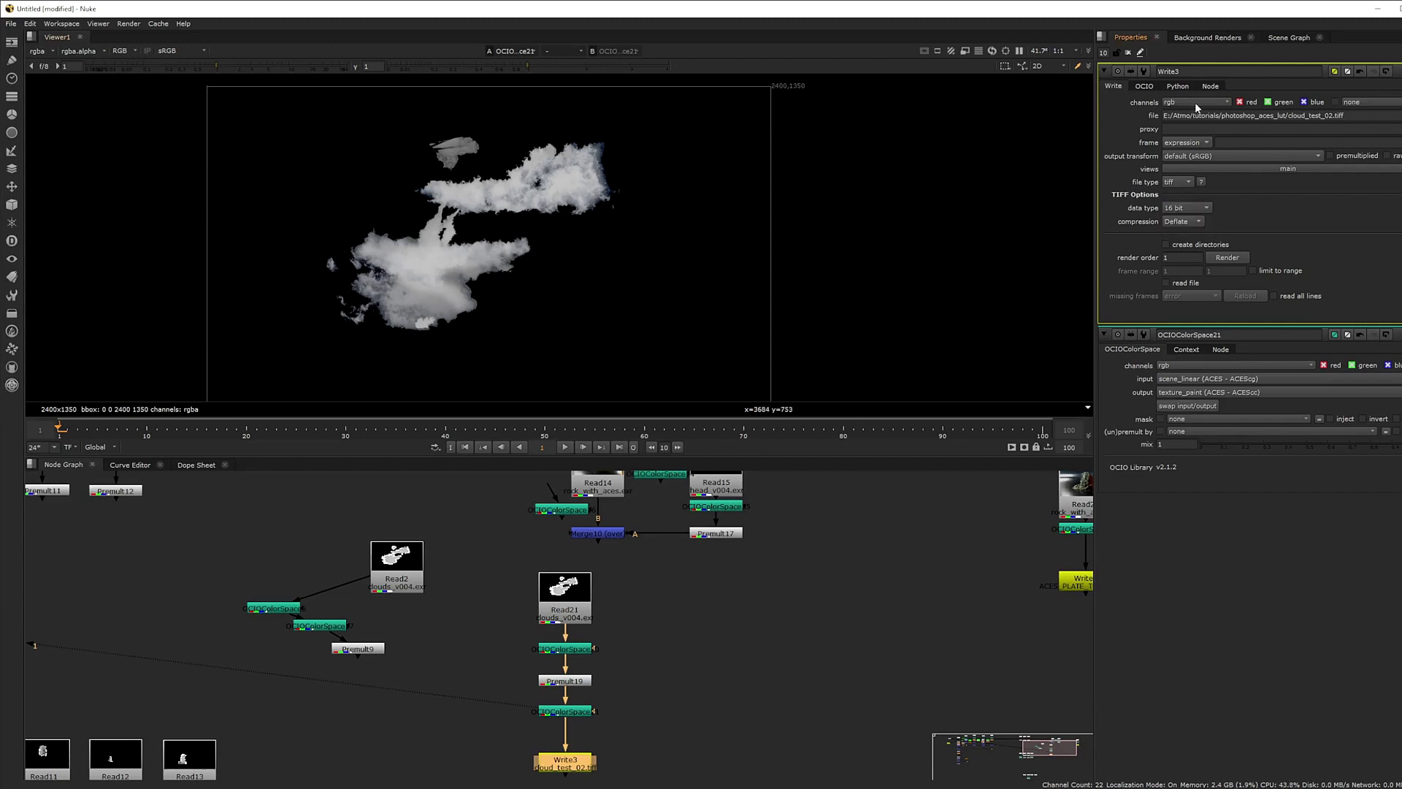
click(1185, 103)
click(1190, 147)
click(1227, 257)
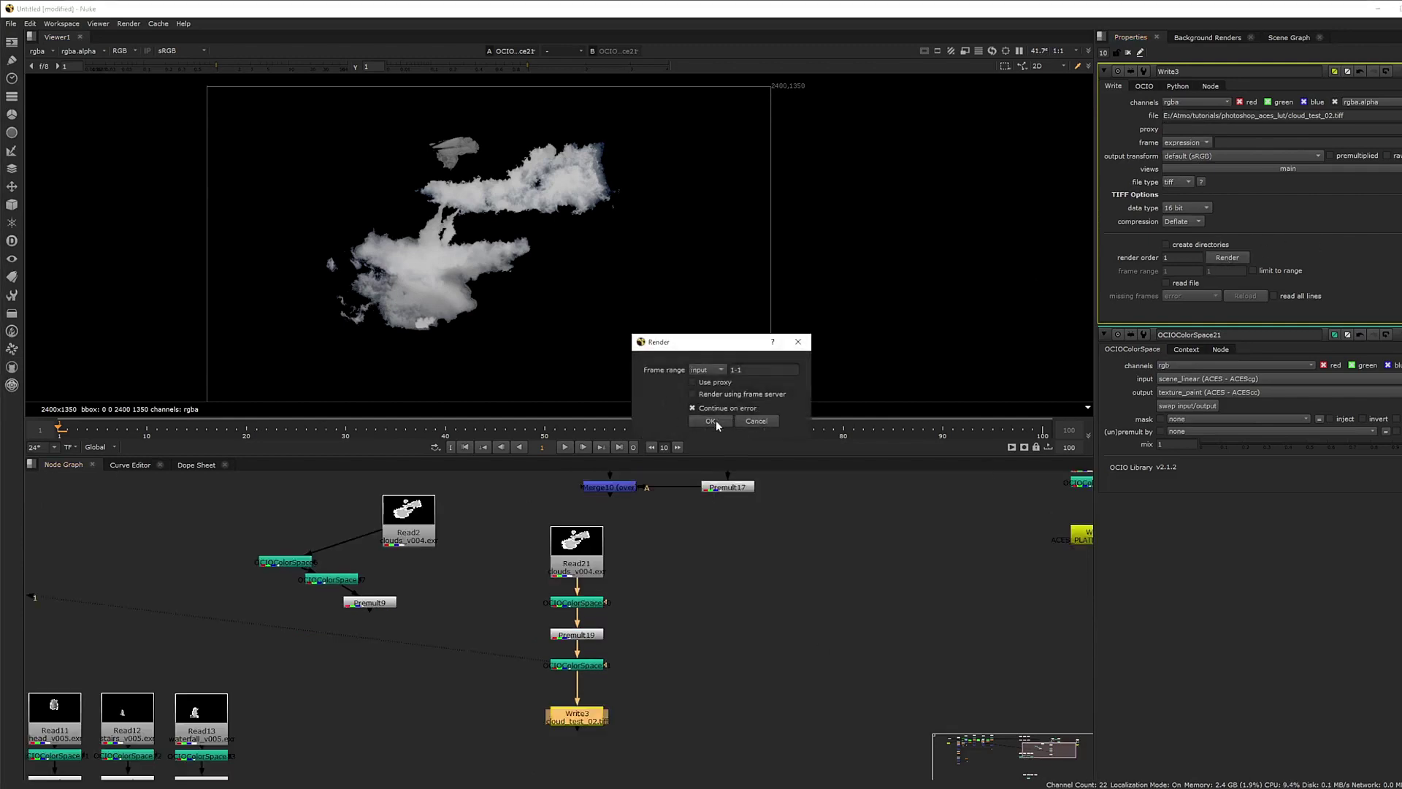
- Switch to Photoshop, open cloud_test_02.tiff and run the 32->16 action on it
click(25, 7)
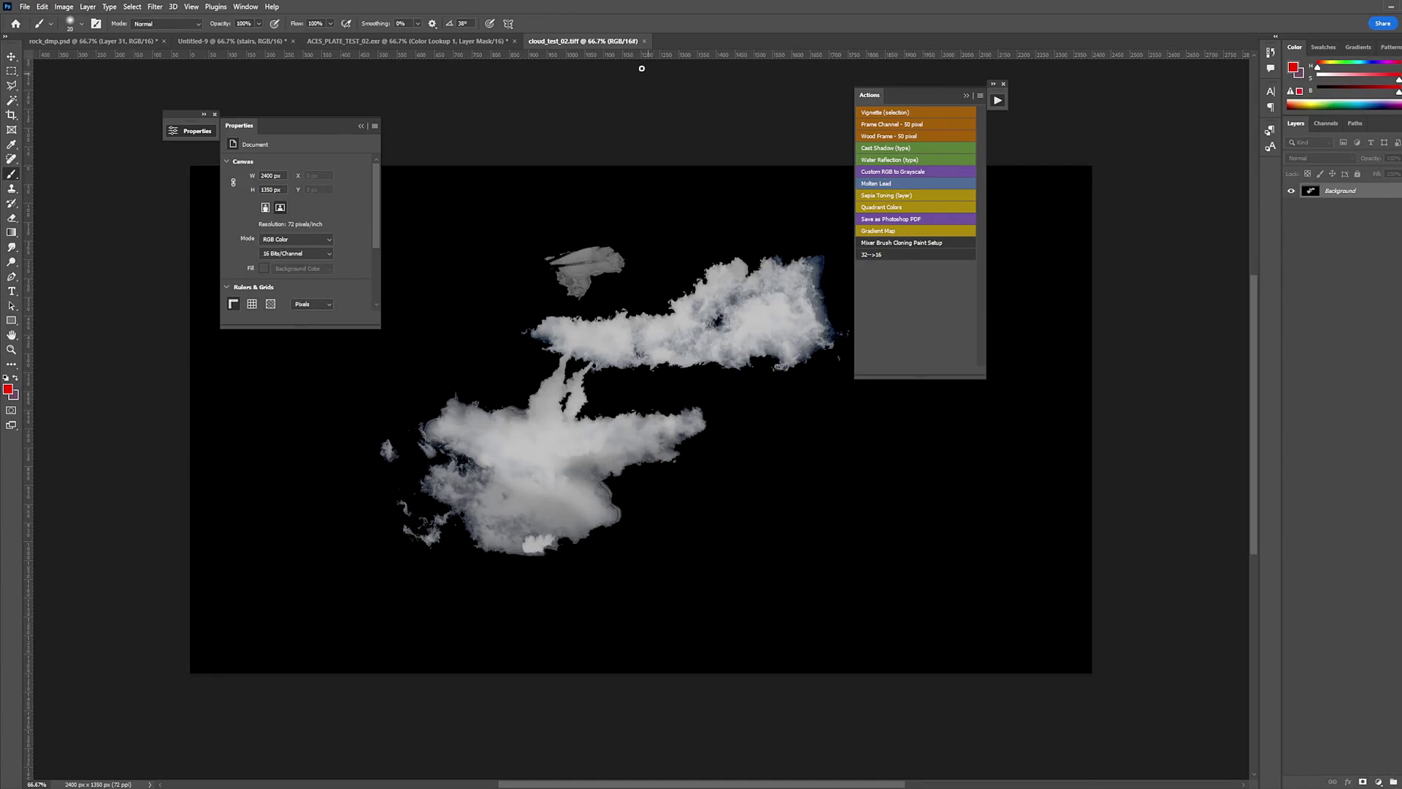
click(865, 252)
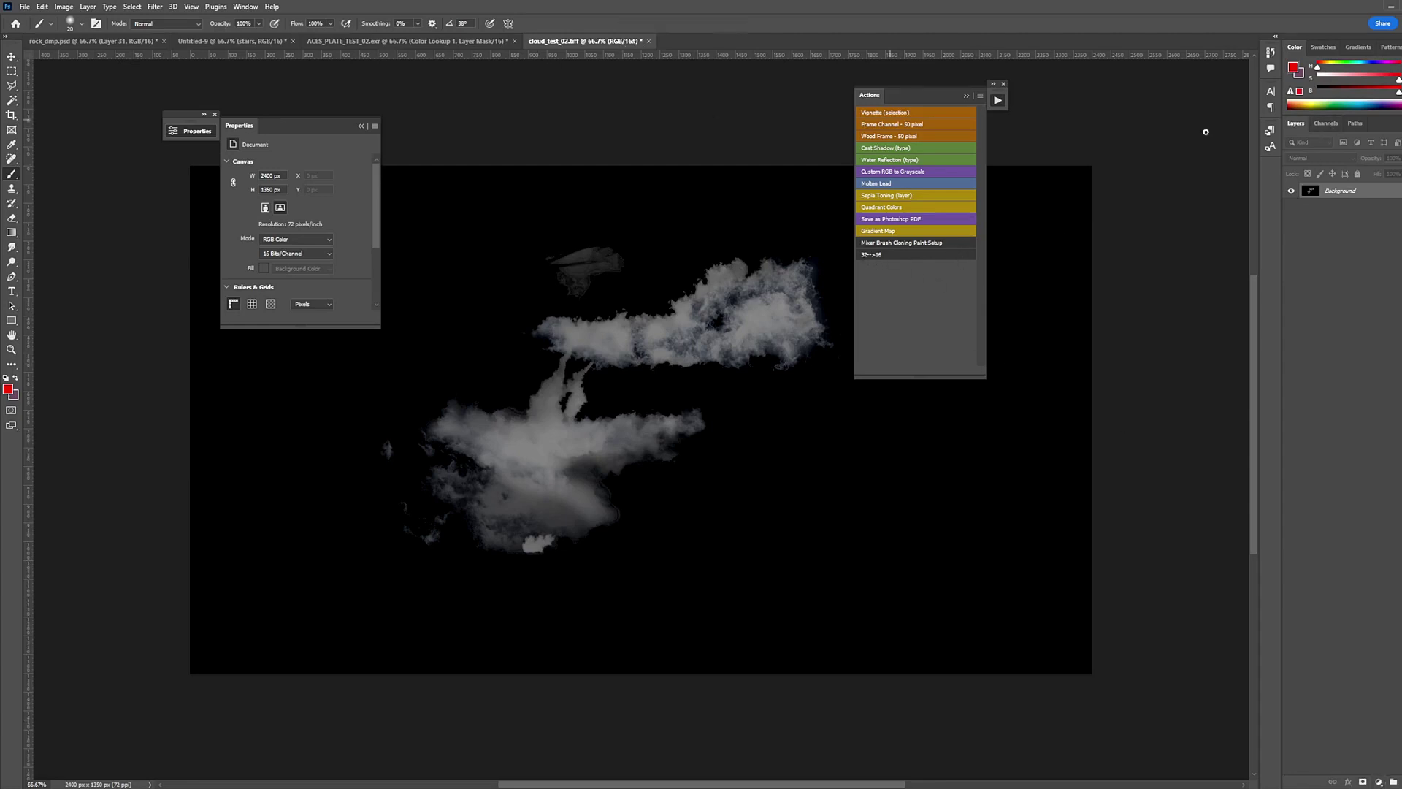
- Cut the clouds out of the black background using the alpha channel and defringe the resulting layer
click(1326, 123)
key(F7)
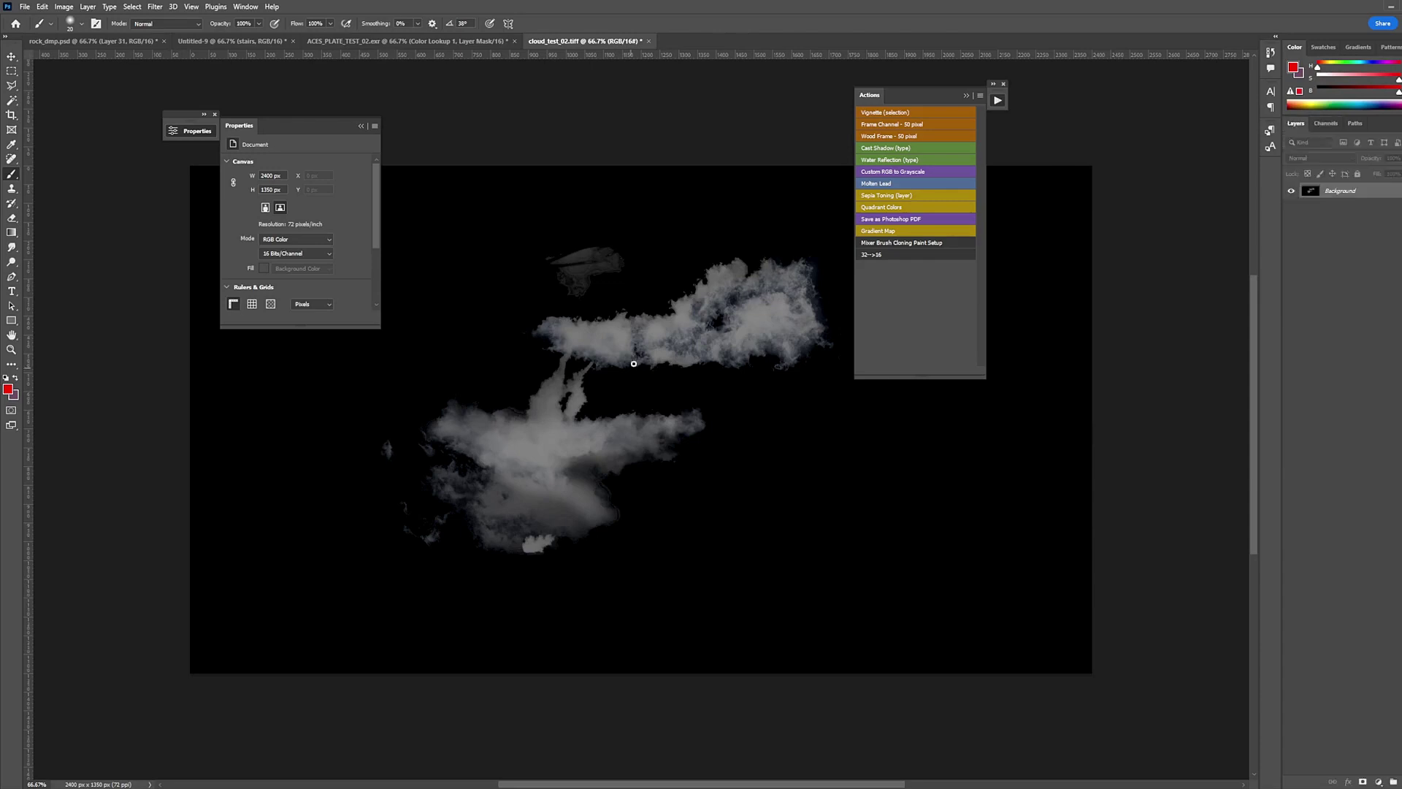
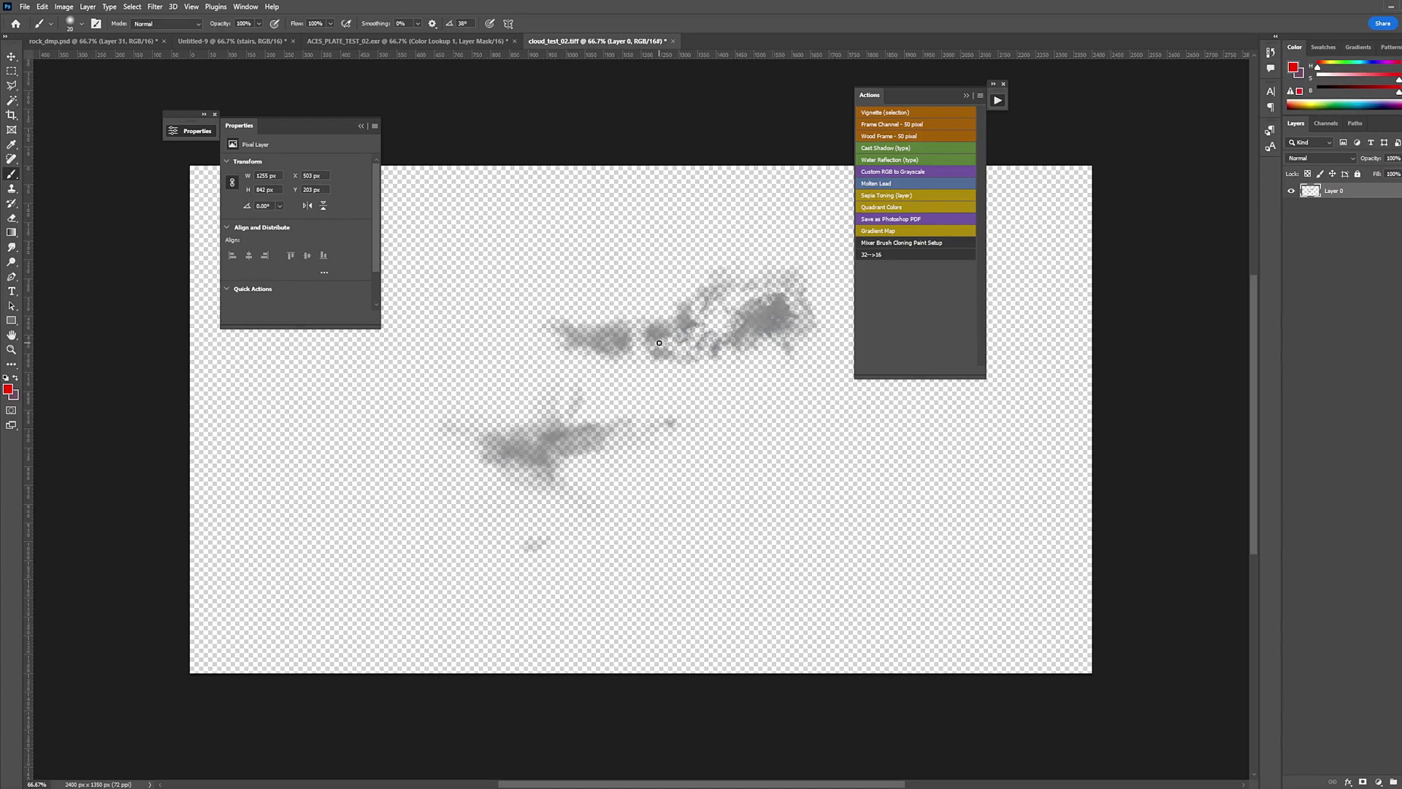
click(87, 8)
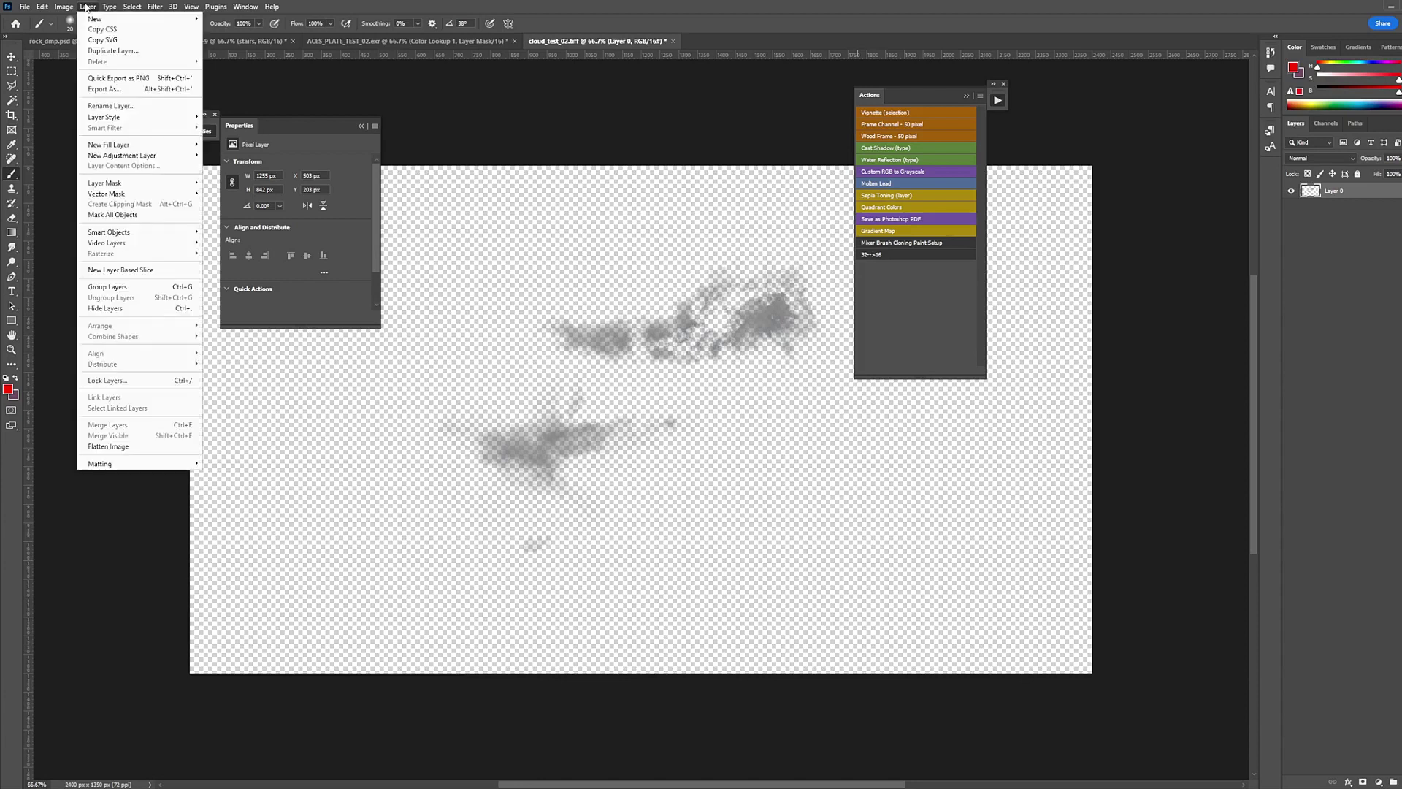
mouse_move(136, 465)
click(252, 475)
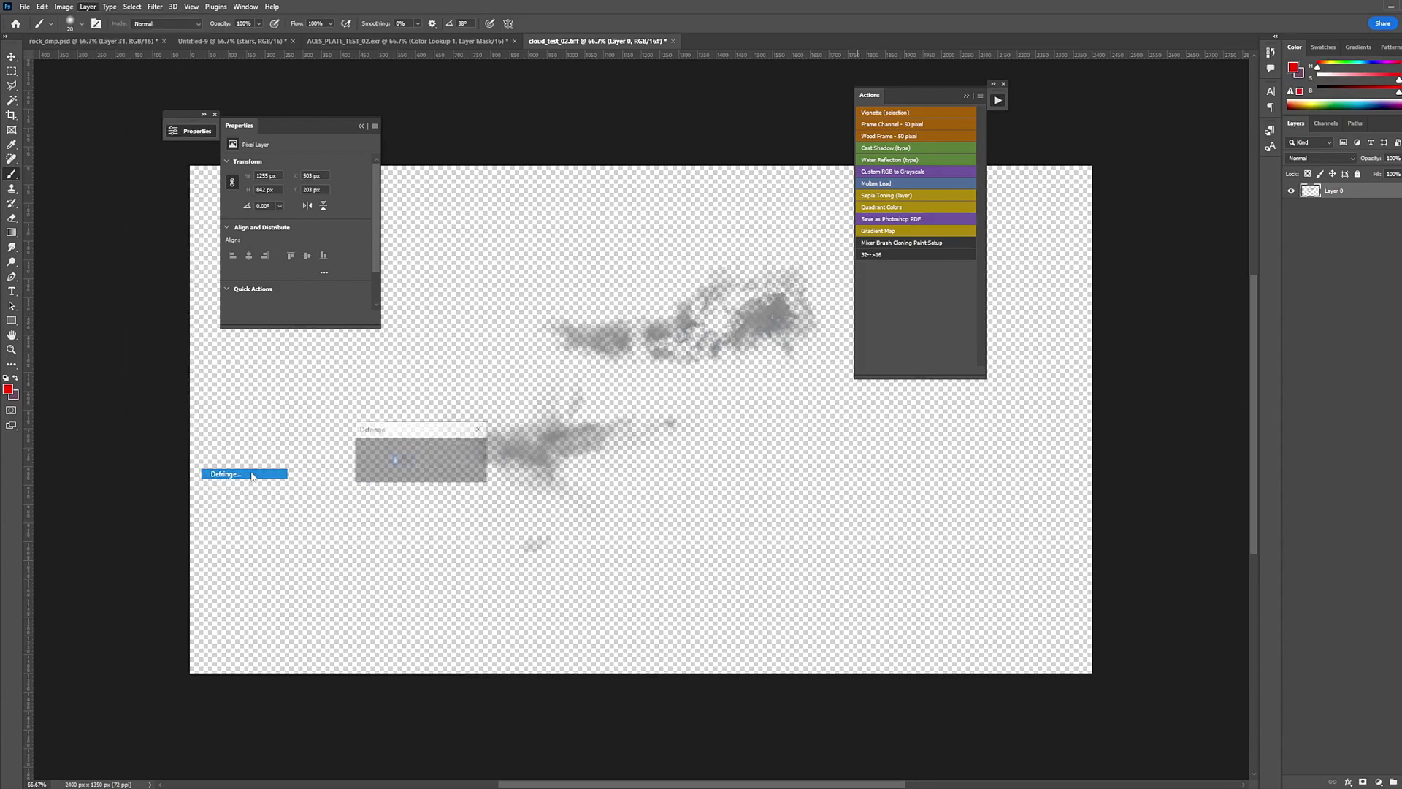
click(463, 451)
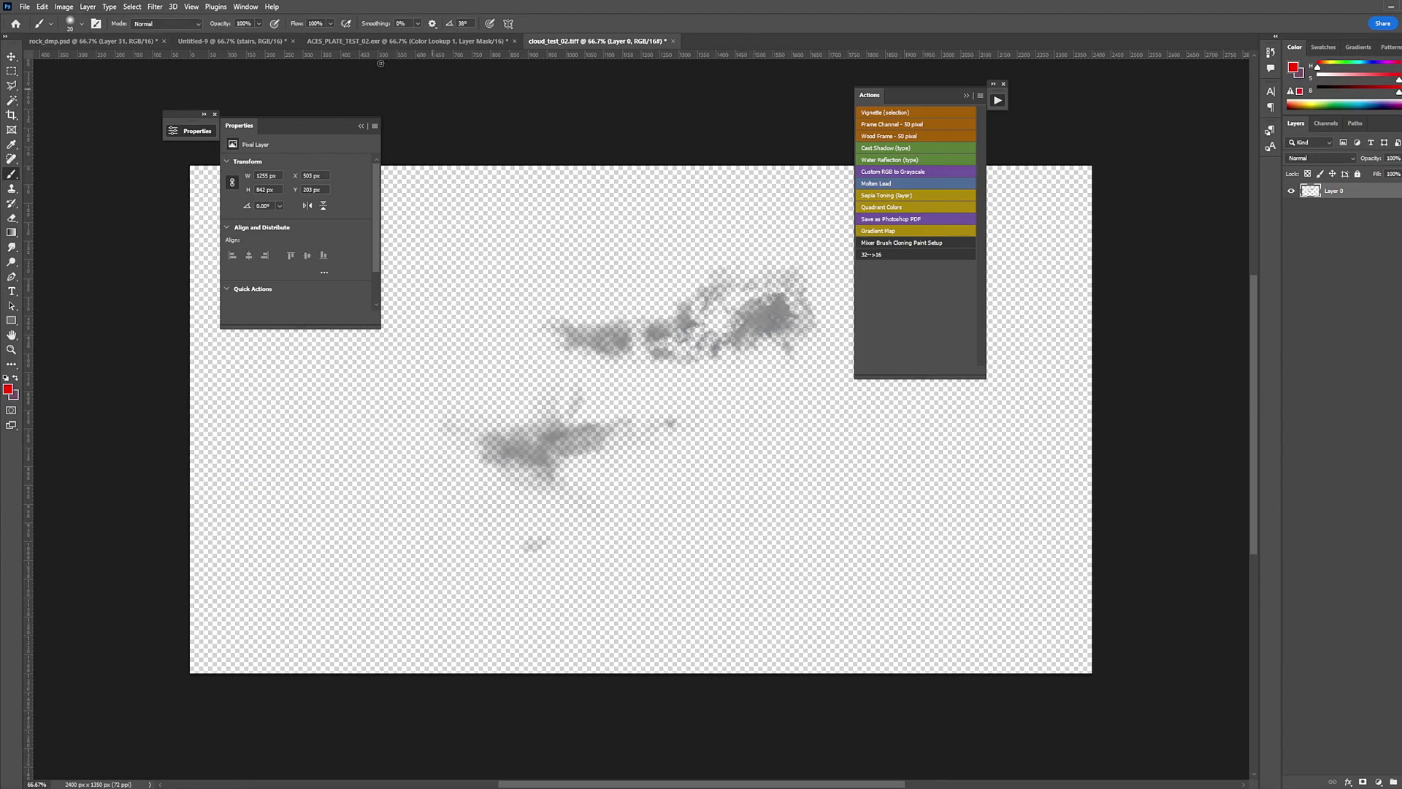
- Duplicate the cloud layer into rock_dmp.psd and move the copy below the LUT adjustment layer there
right_click(1363, 192)
click(1336, 241)
click(453, 489)
click(451, 500)
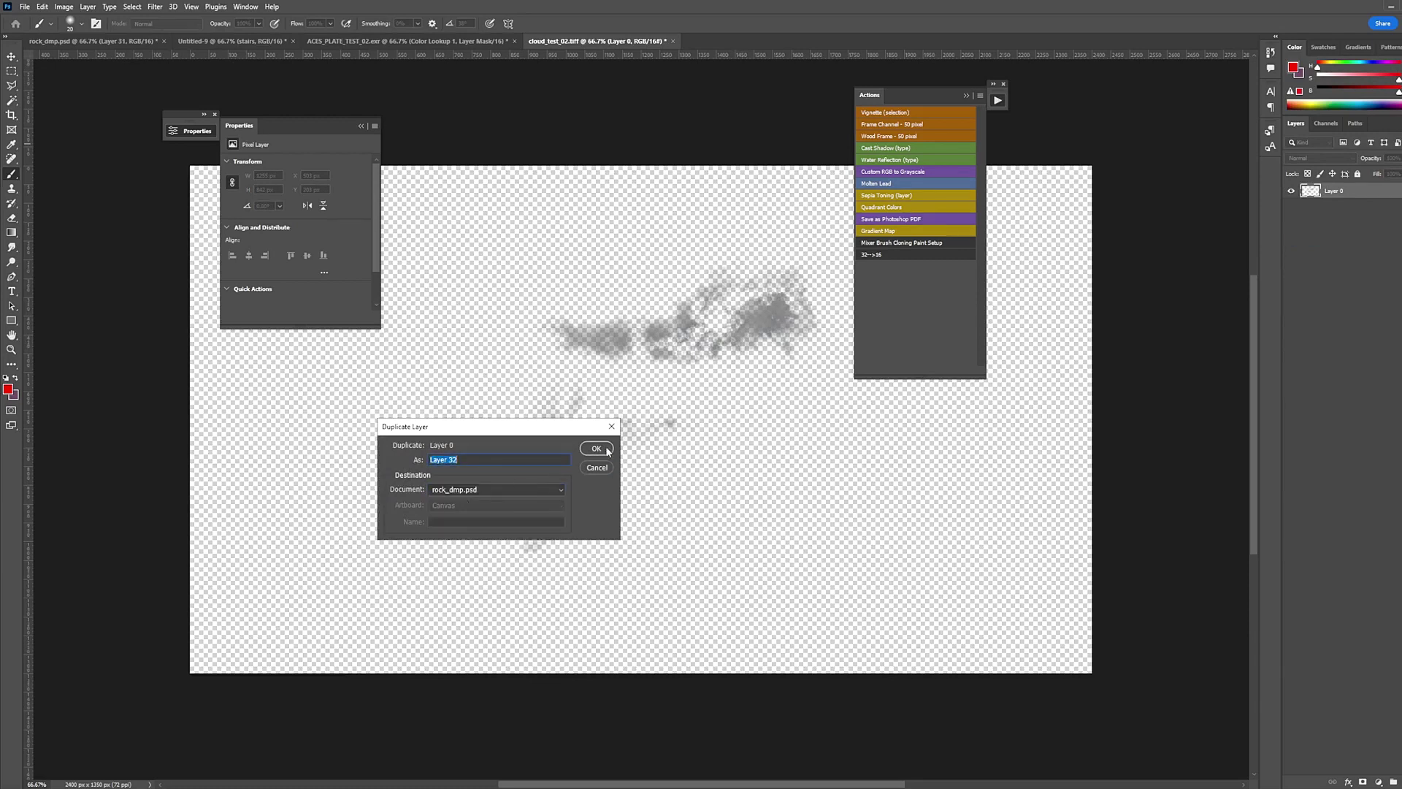
click(596, 447)
click(97, 42)
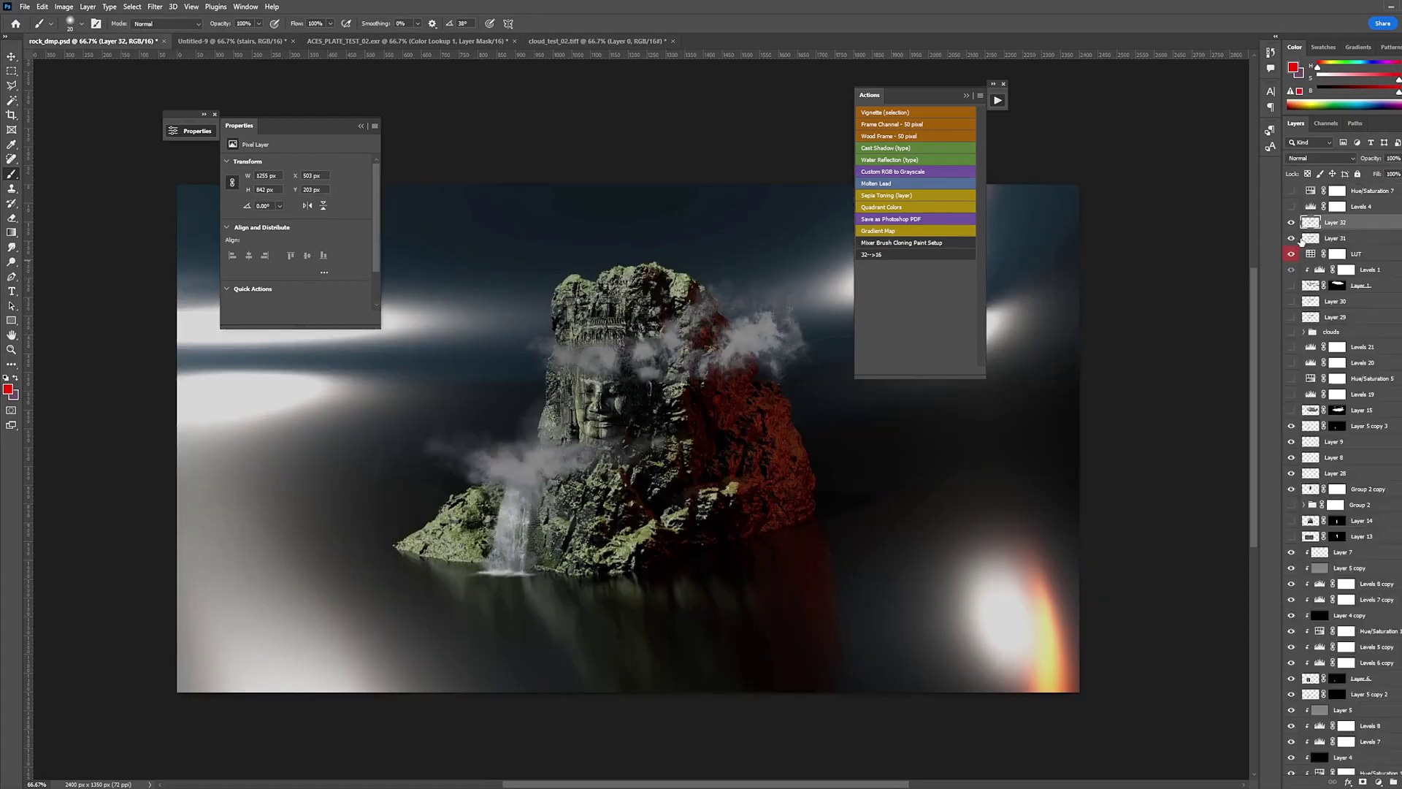
drag(1336, 260, 1336, 267)
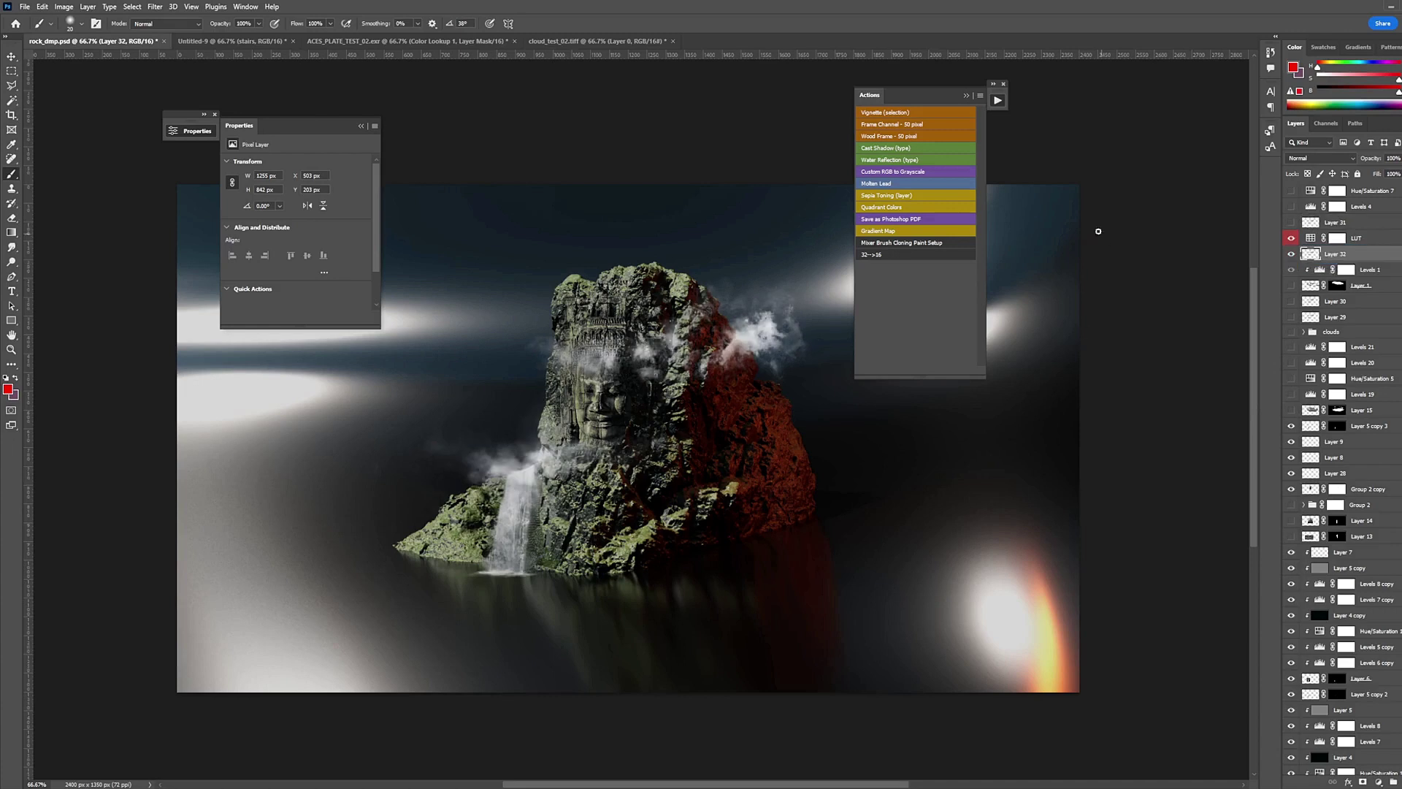
- In cloud_test_02.tiff, set up the masked cloud layer over a solid red layer and apply its layer mask
click(595, 41)
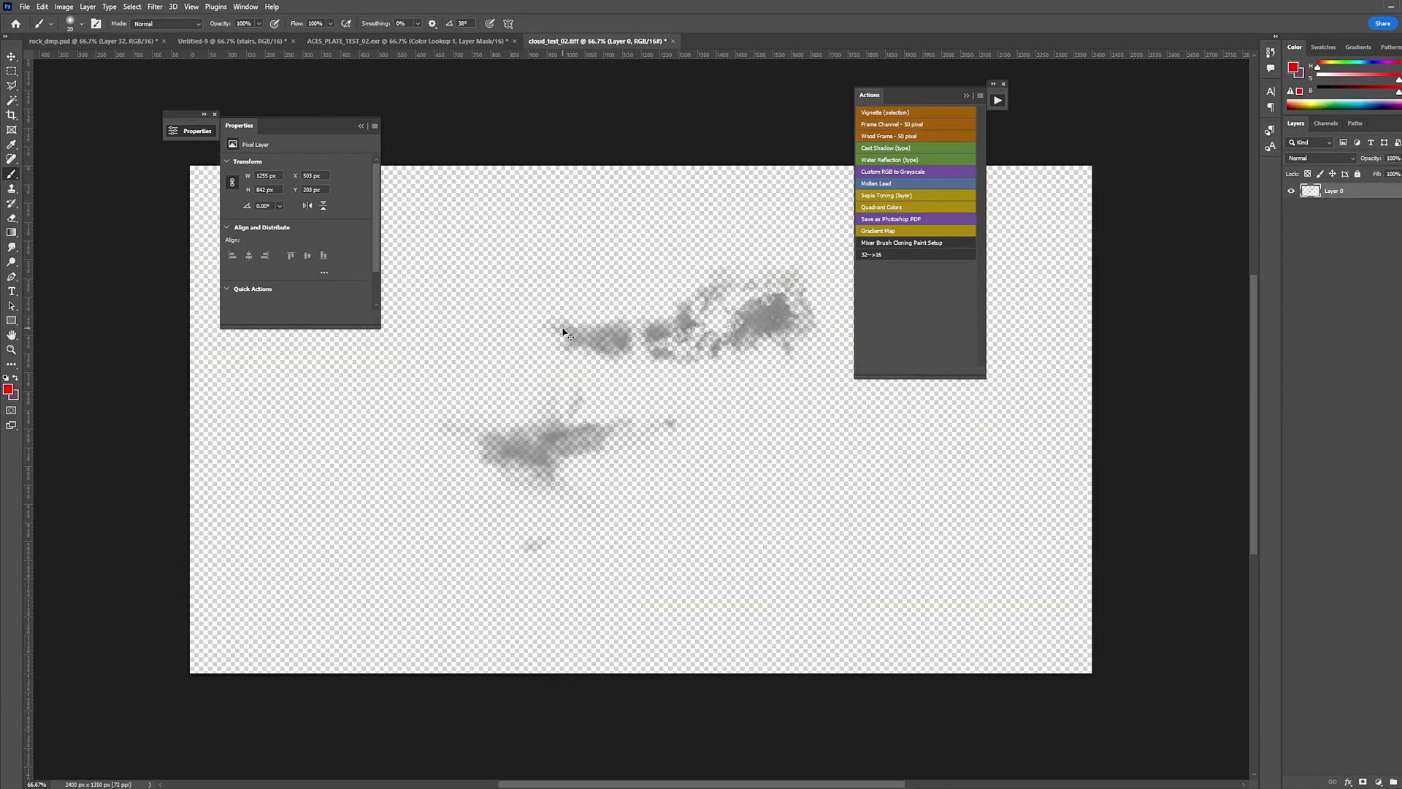
key(ctrl+alt+m)
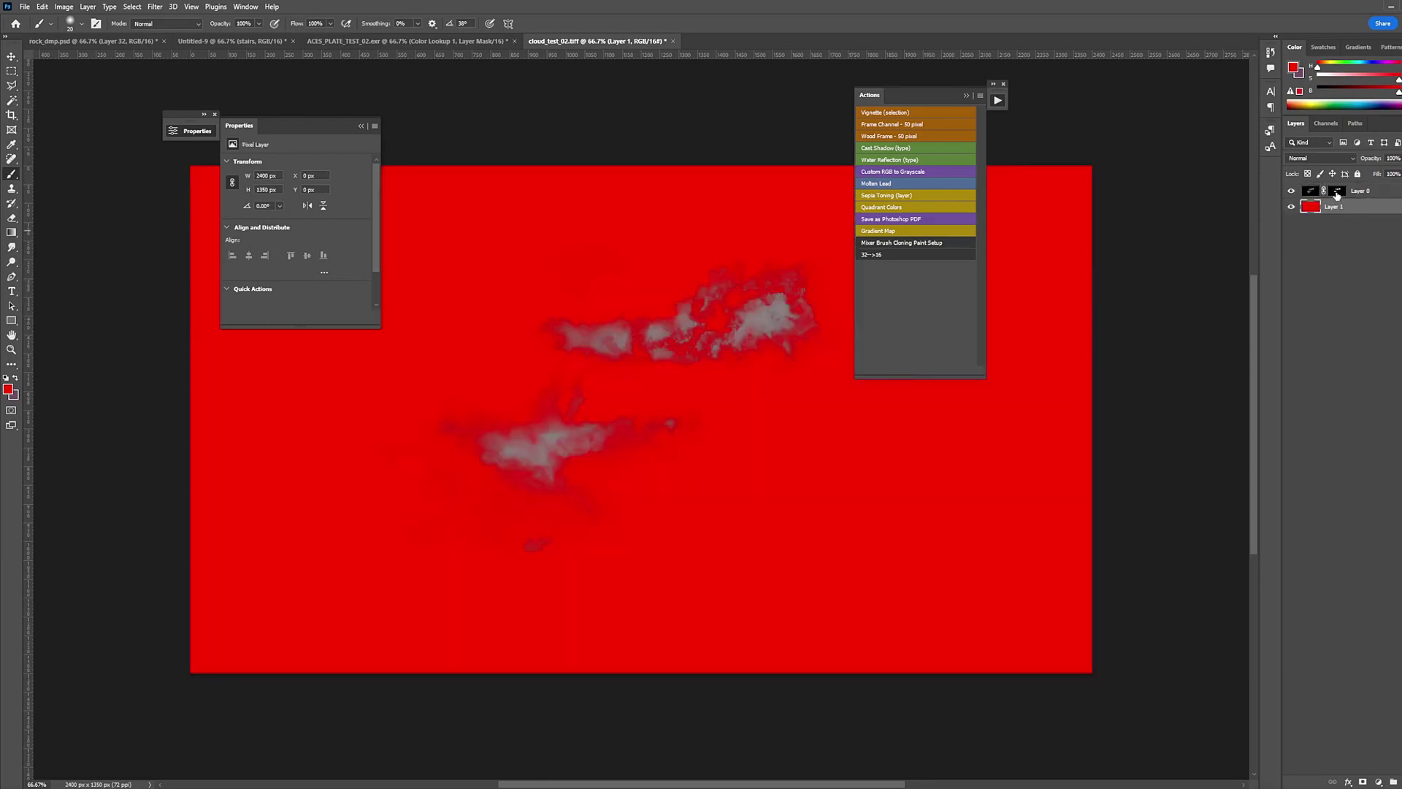
right_click(1337, 191)
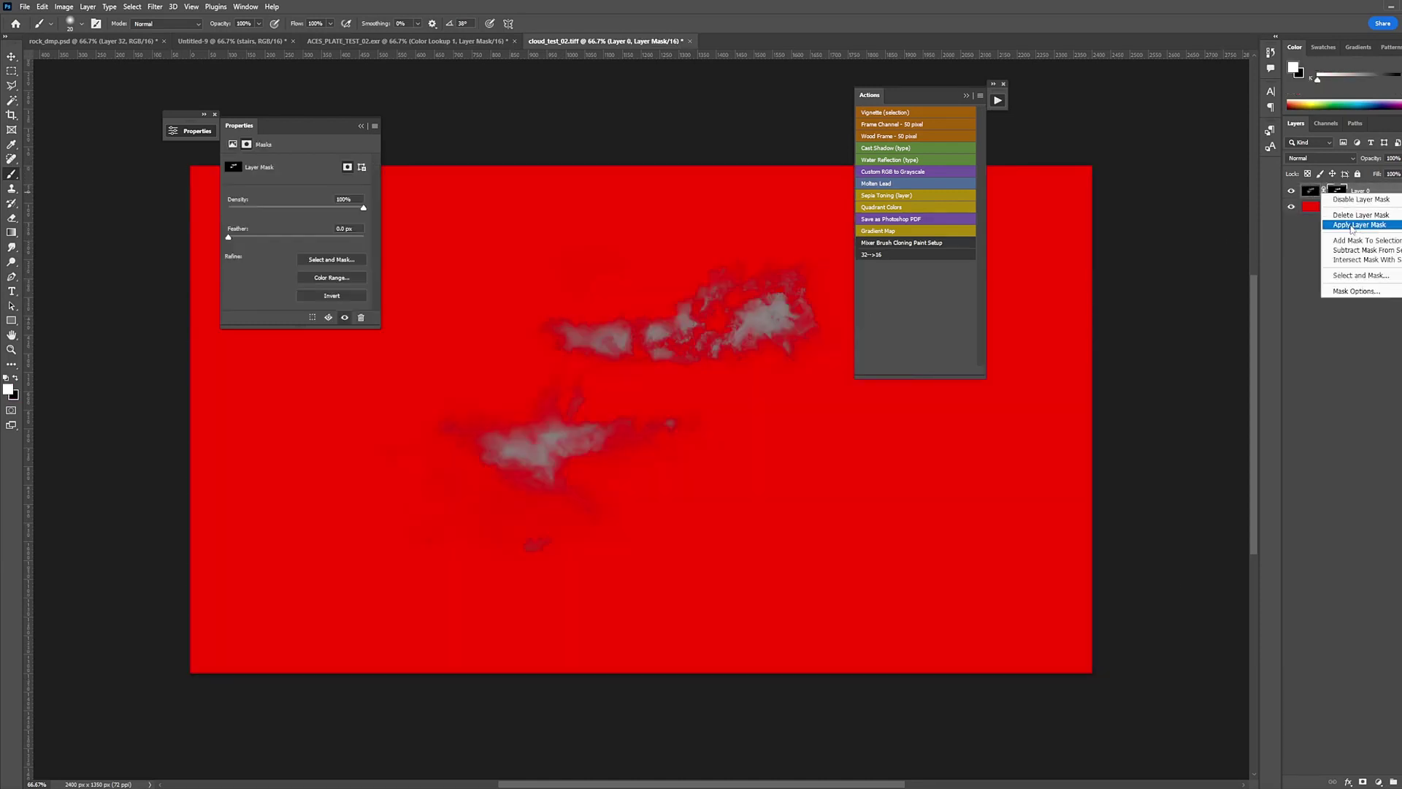
click(1352, 224)
- Run the Defringe matting command on the cloud layer above the red background
click(88, 6)
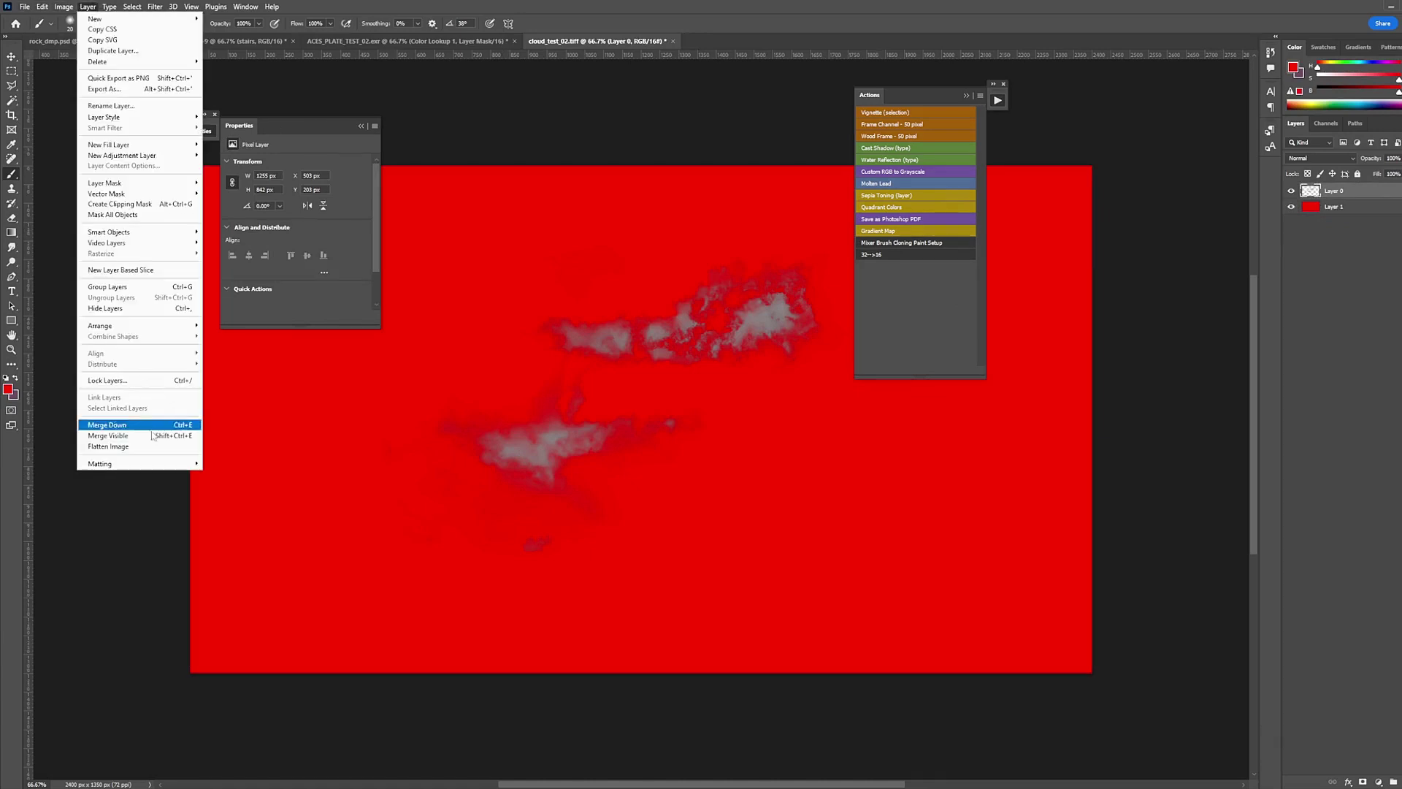
mouse_move(146, 464)
click(227, 471)
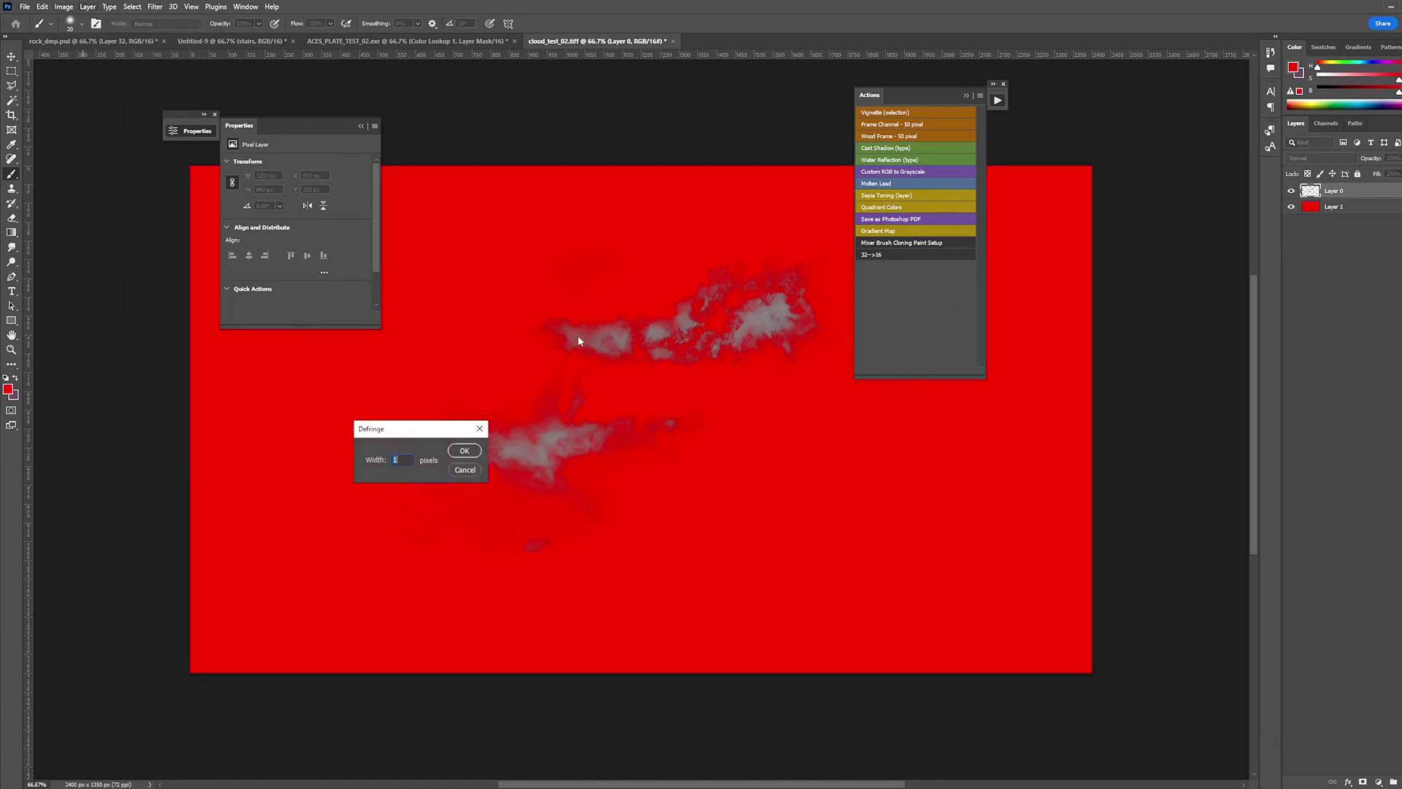
click(457, 456)
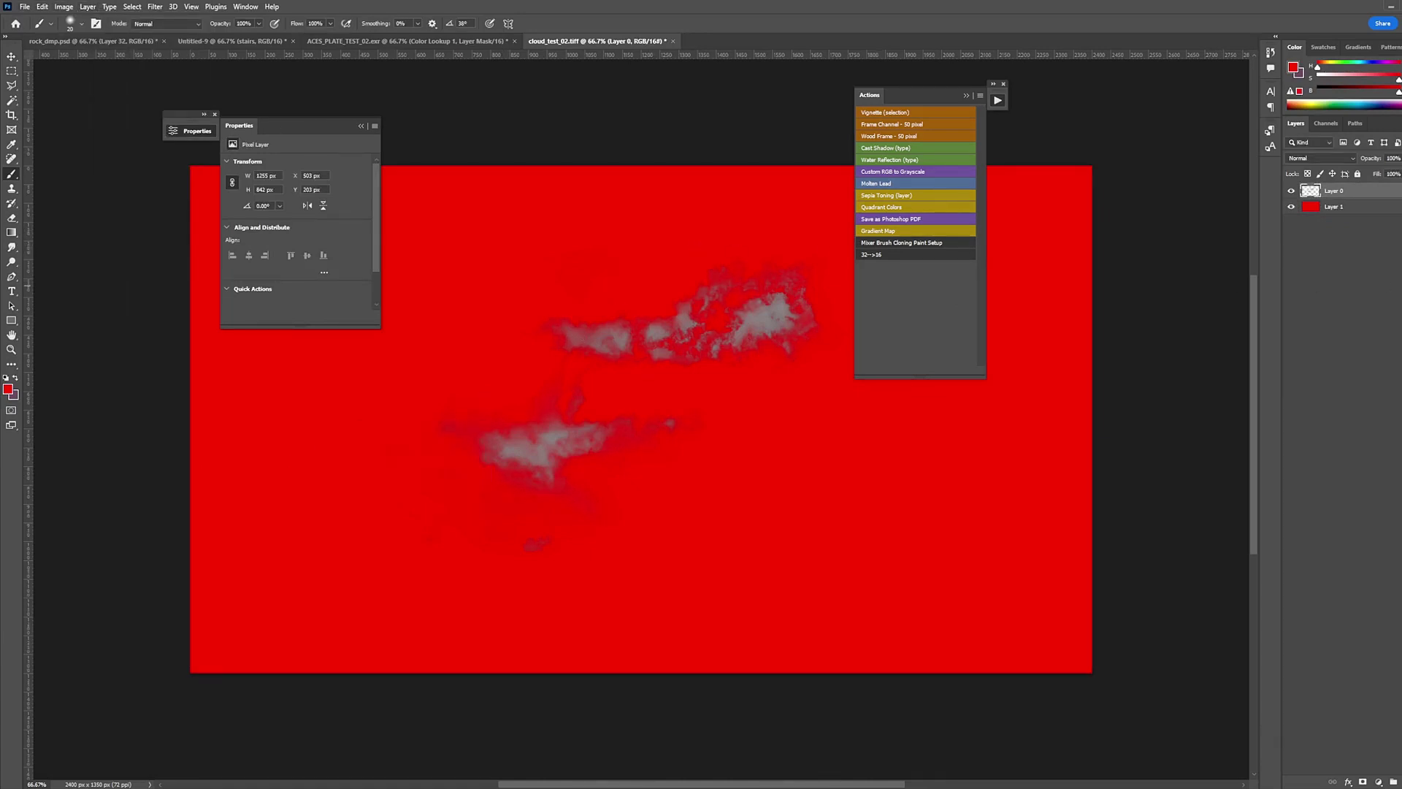
- Add an empty layer clipped to the cloud layer, try a sampled-colour brush stroke over the upper cloud, and select both layers
key(ctrl+shift+alt+n)
key(ctrl+alt+g)
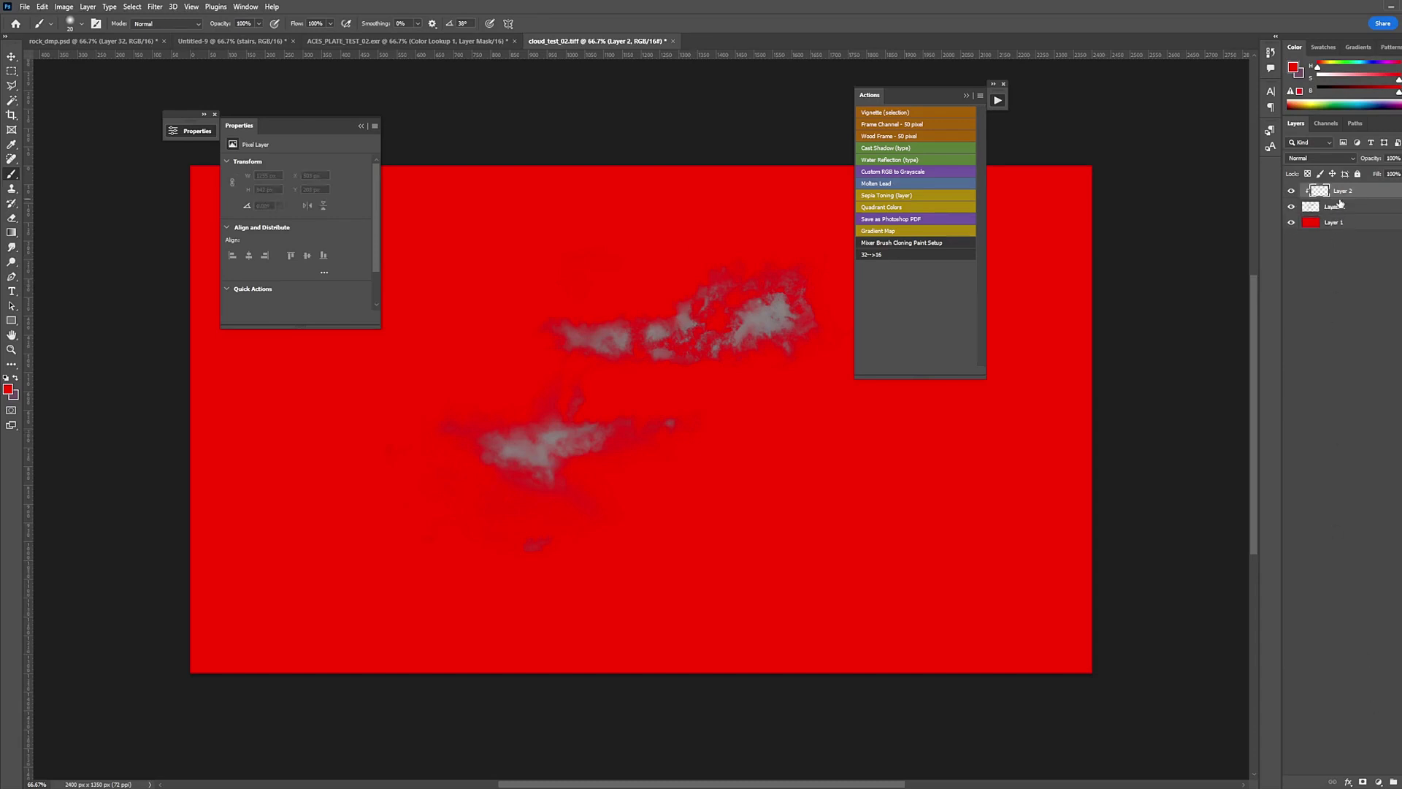
key(bracketright)
key(bracketright)
key(bracketright)
alt+click(759, 290)
mouse_move(696, 290)
mouse_down()
mouse_move(752, 267)
mouse_move(800, 281)
mouse_move(818, 365)
mouse_up()
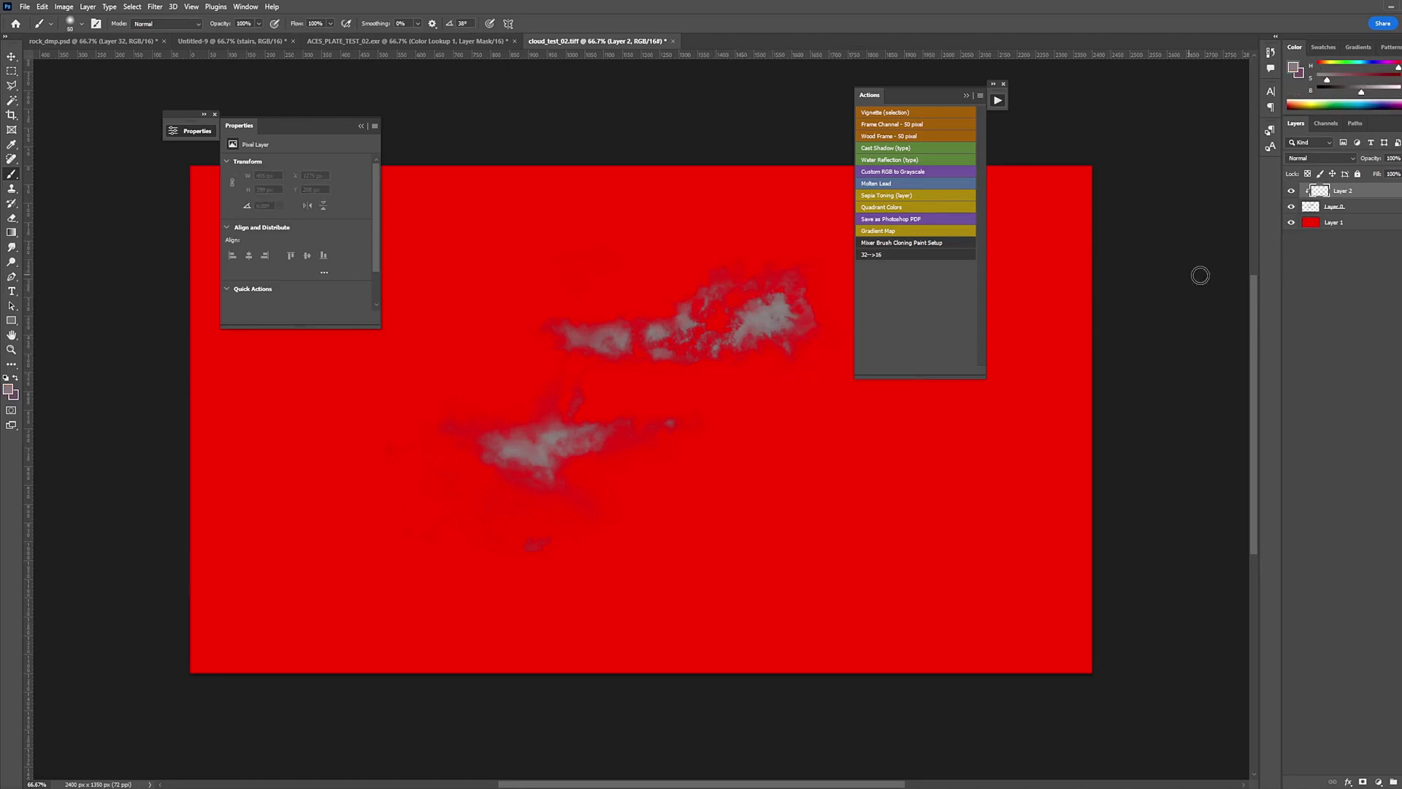
shift+click(1343, 207)
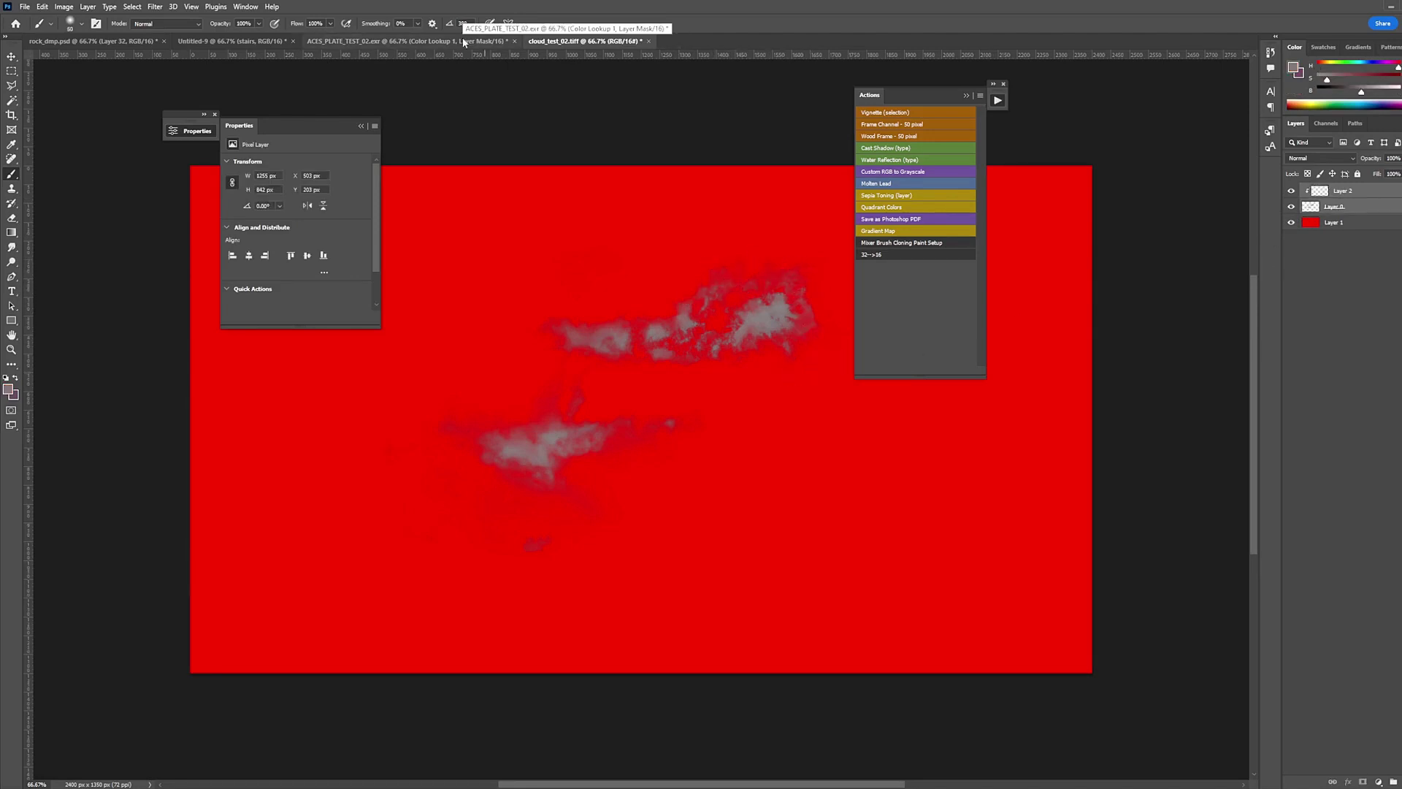
- Look at rock_dmp.psd, open the DMP_Exporter script from Untitled-9 to inspect its Unpremult option, and close it without exporting
click(103, 42)
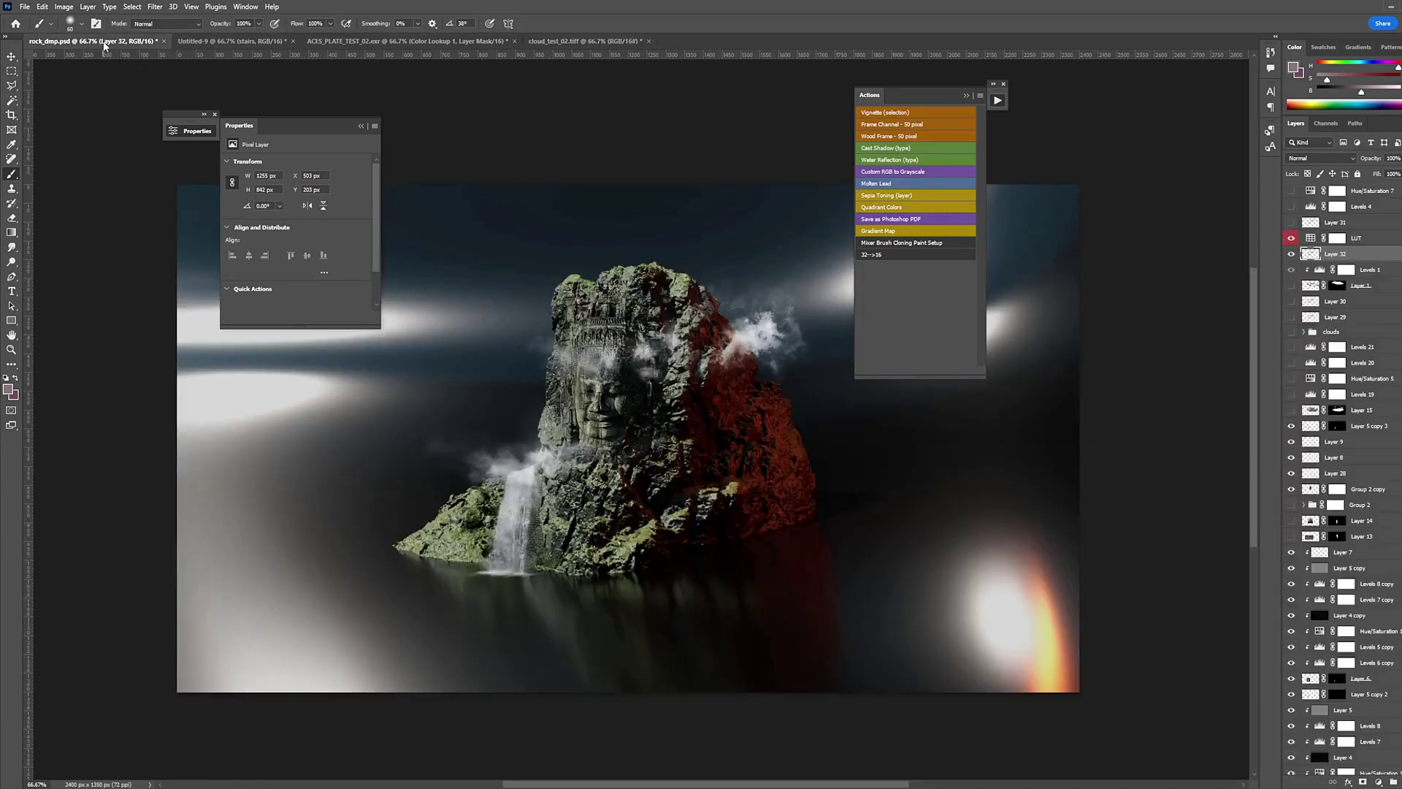
click(226, 41)
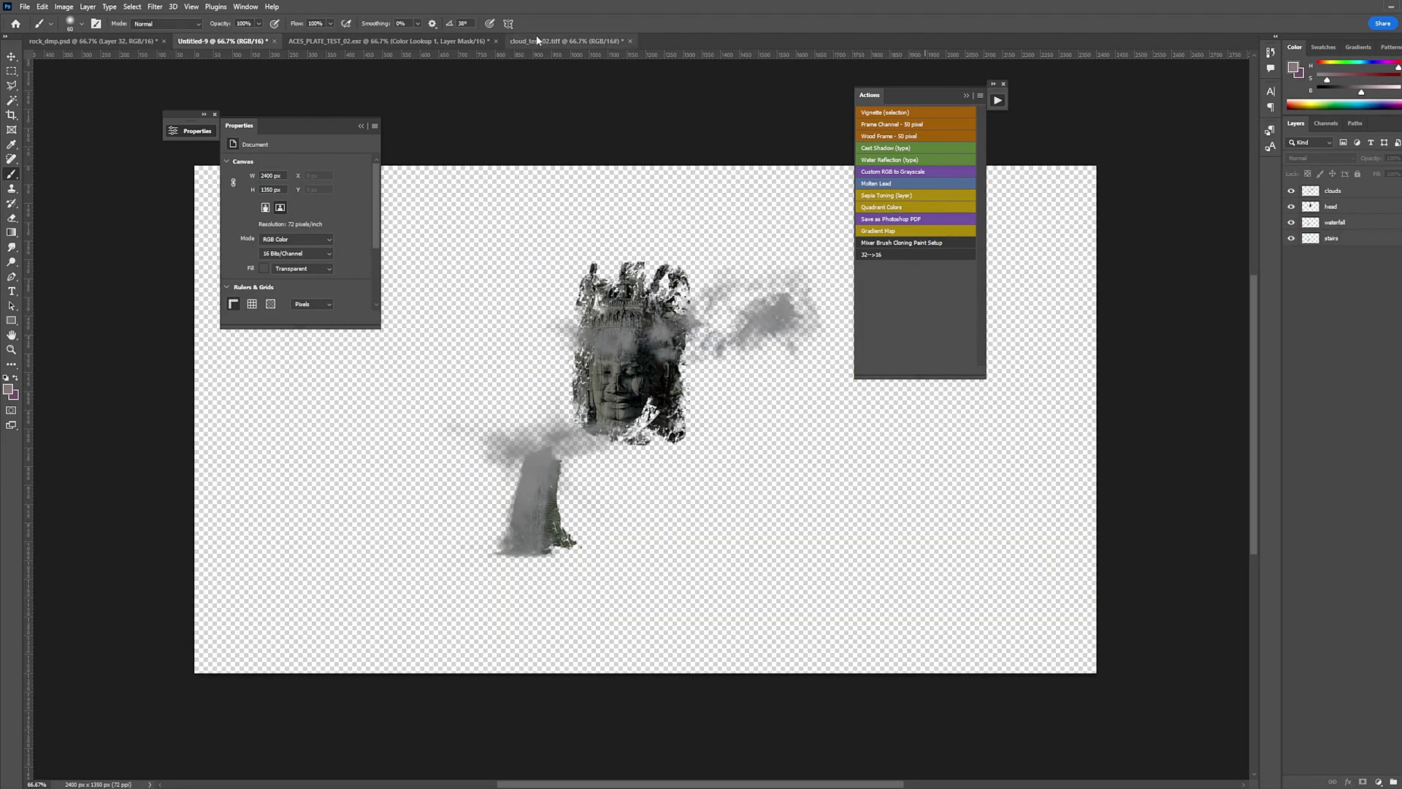
click(24, 8)
mouse_move(106, 303)
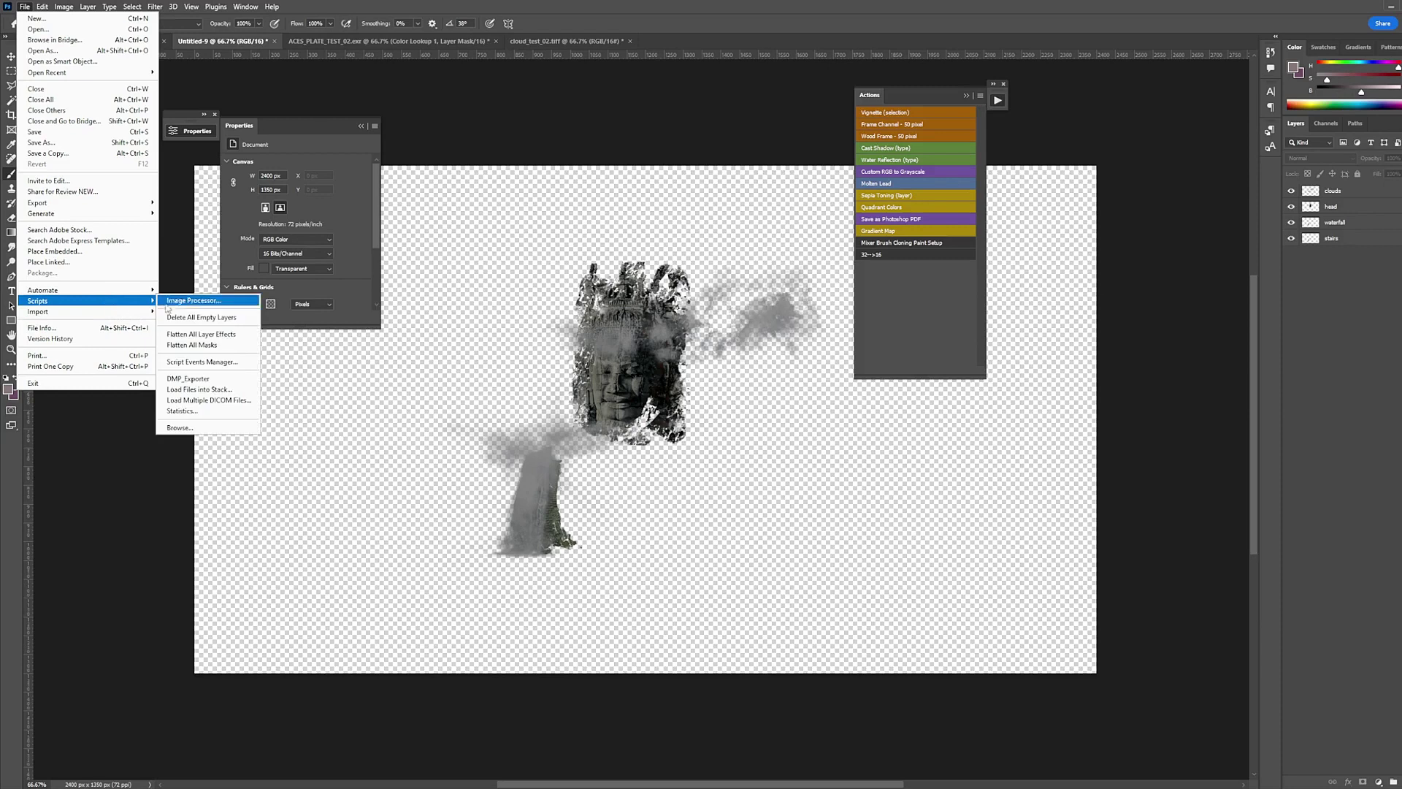
click(193, 379)
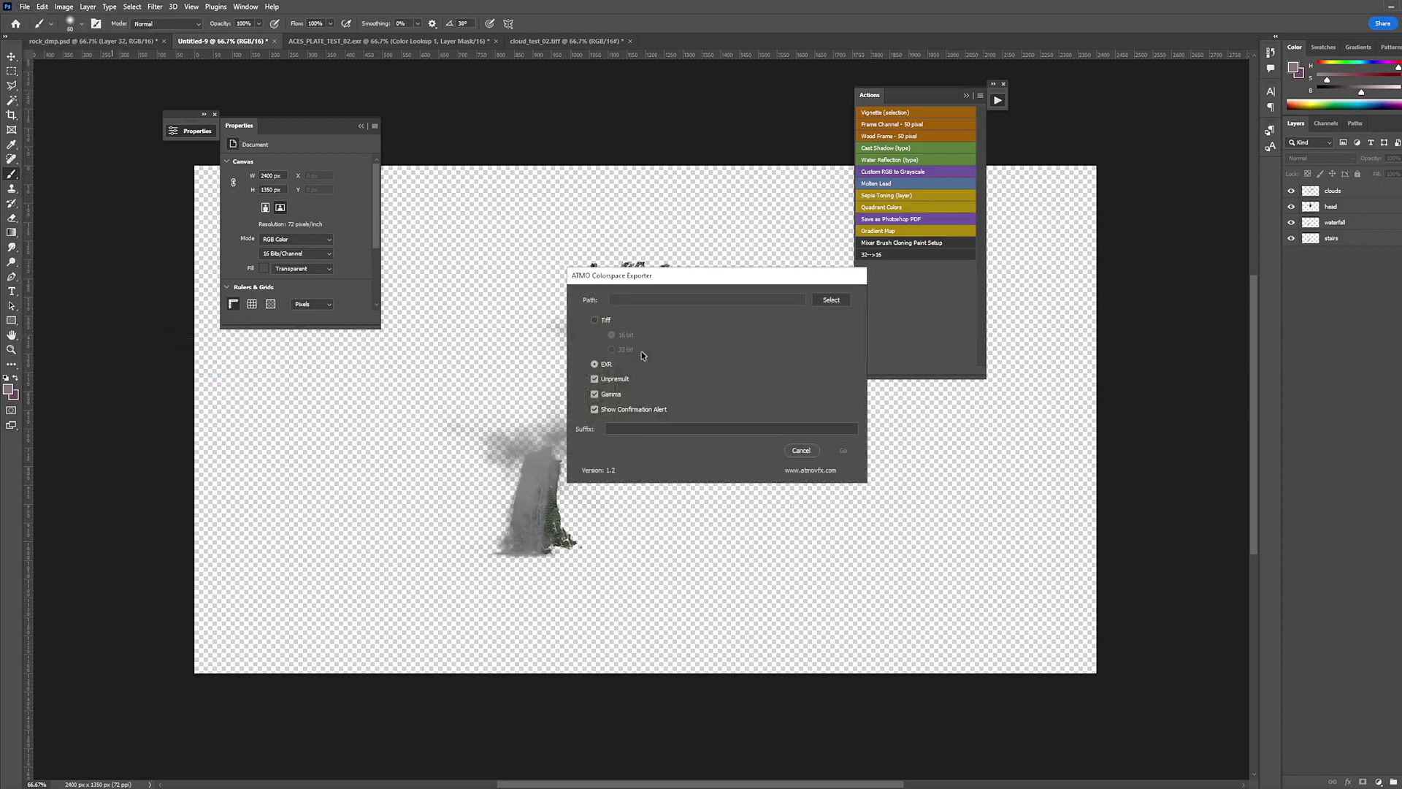
click(595, 379)
click(595, 379)
click(801, 450)
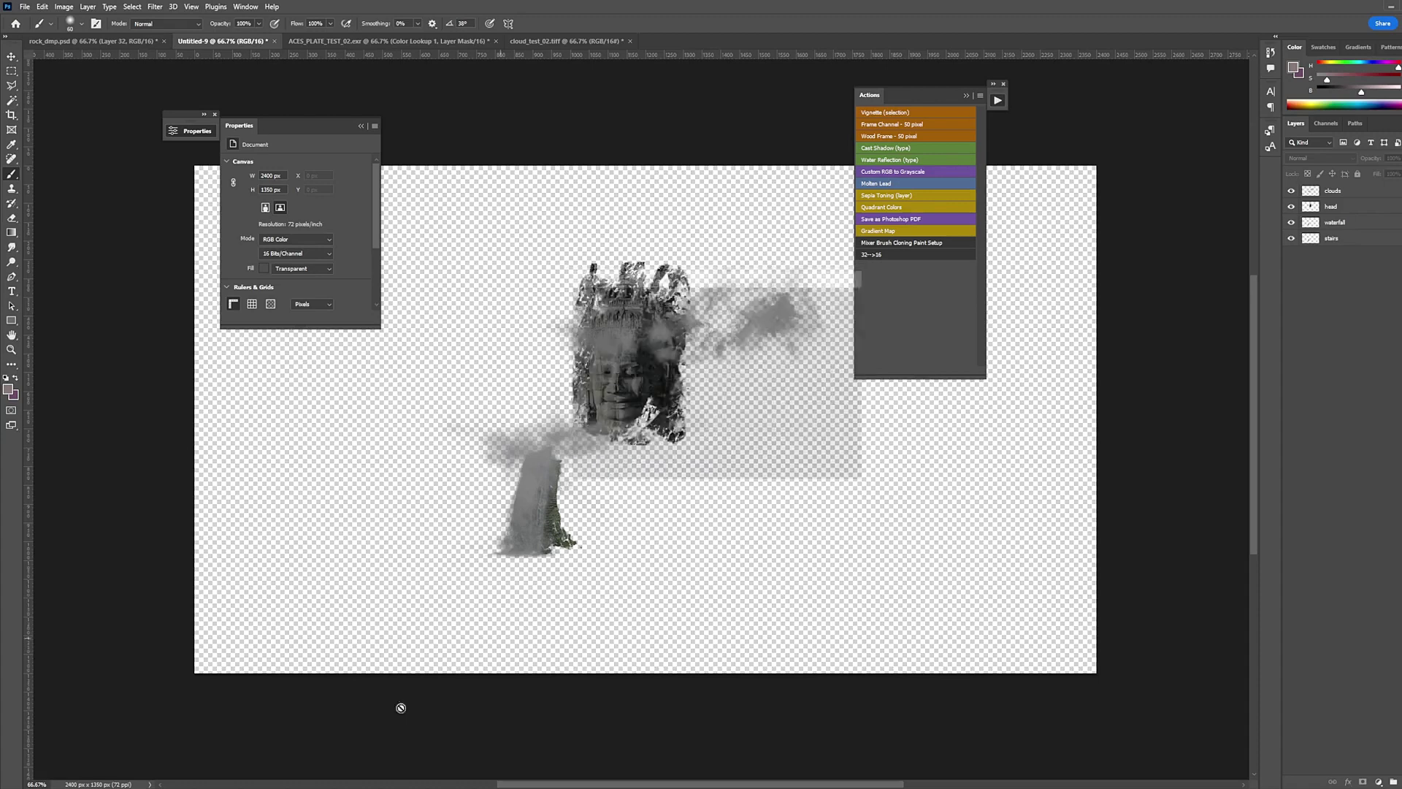
- Switch to Nuke and view the waterfall Read5 node and its Premult12 node
click(603, 730)
drag(1049, 749, 1025, 742)
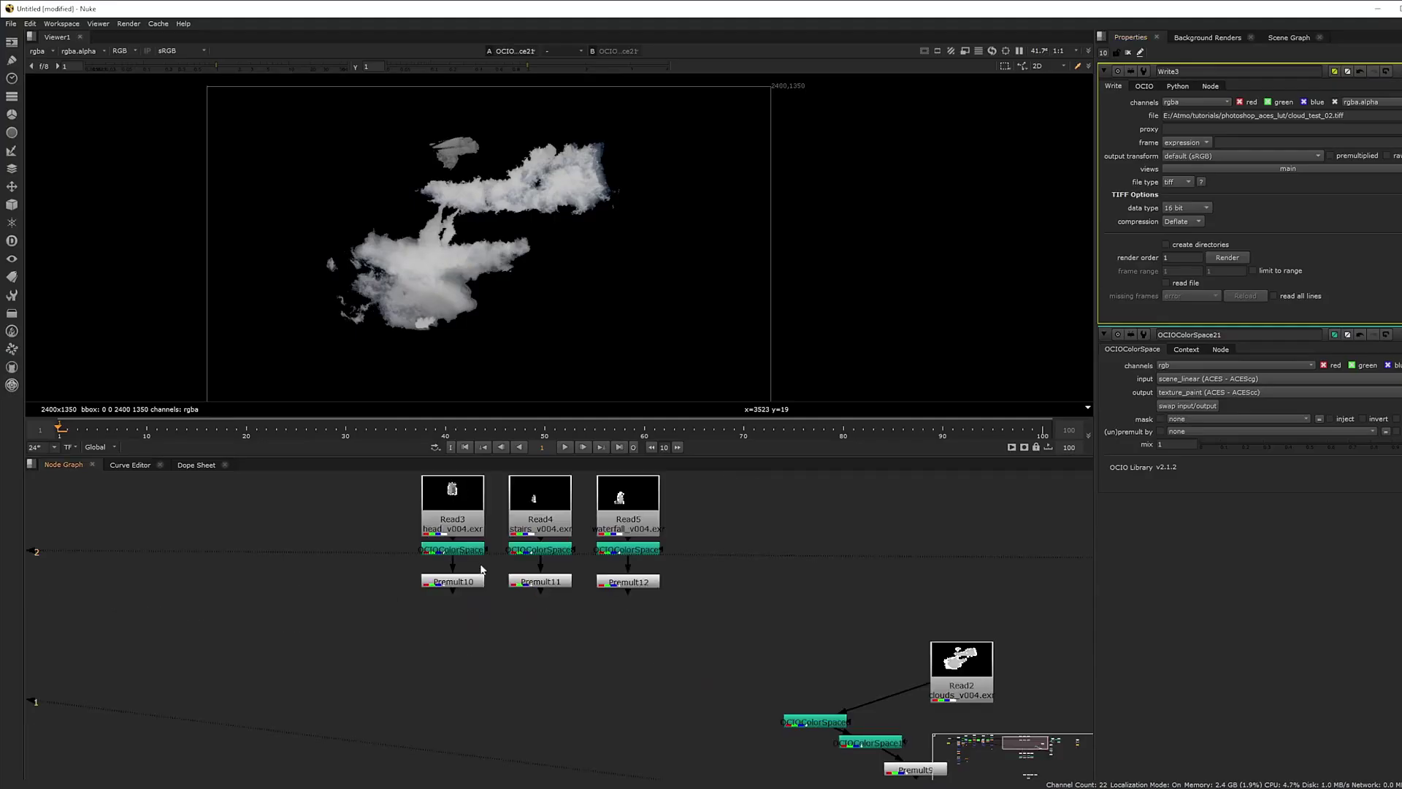
click(627, 522)
key(1)
click(628, 582)
key(1)
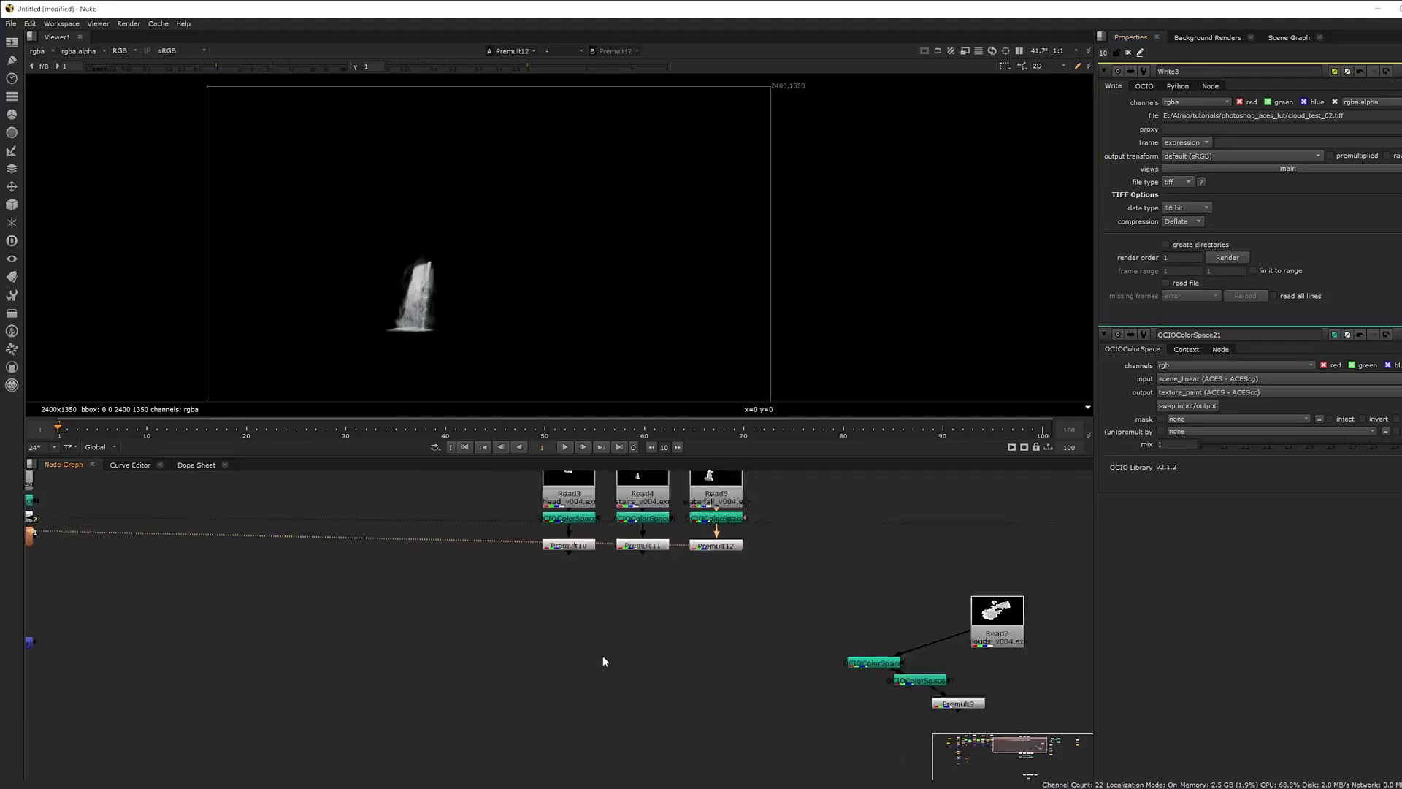
scroll(460, 703, down, 5)
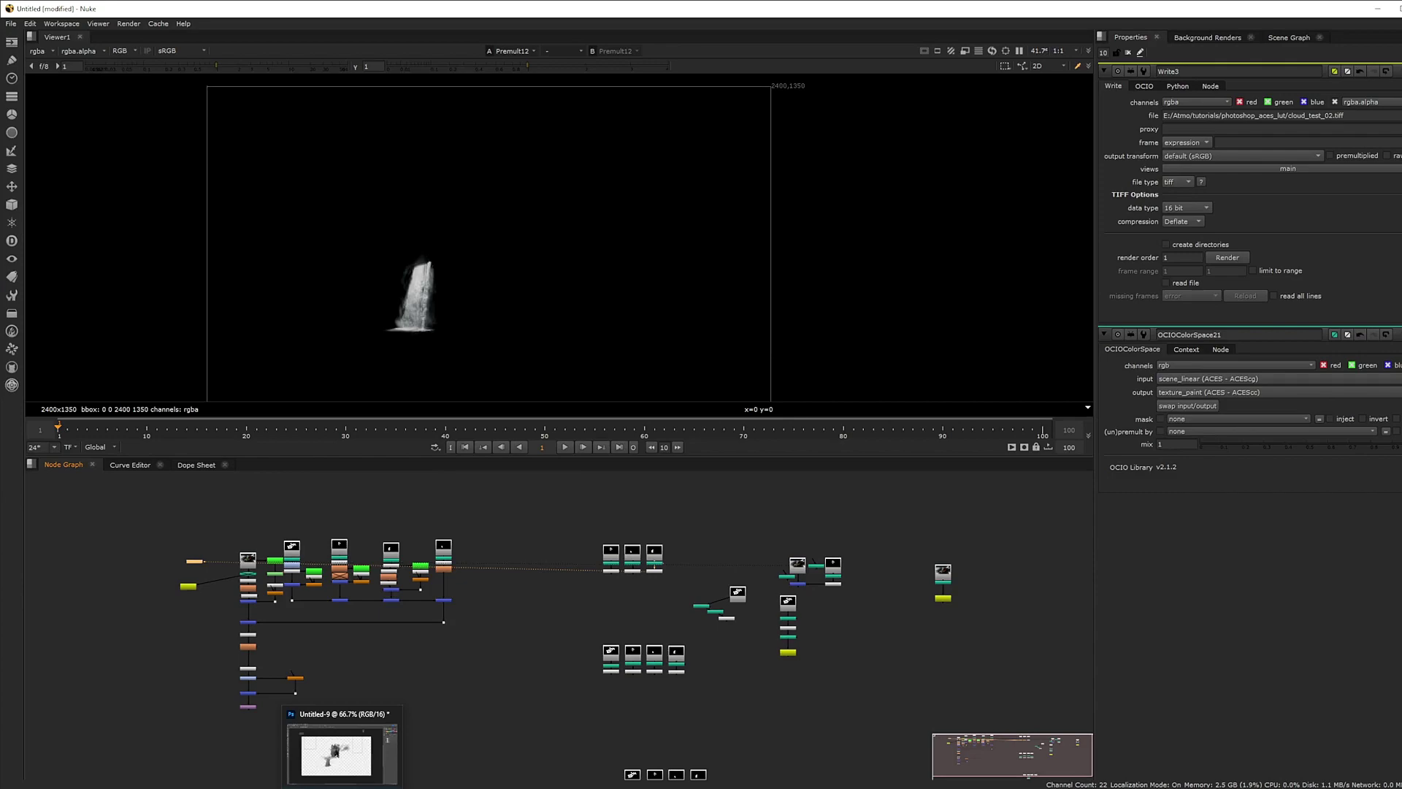
- Return to cloud_test_02.tiff in Photoshop and look through the document information display options without changing them
click(345, 770)
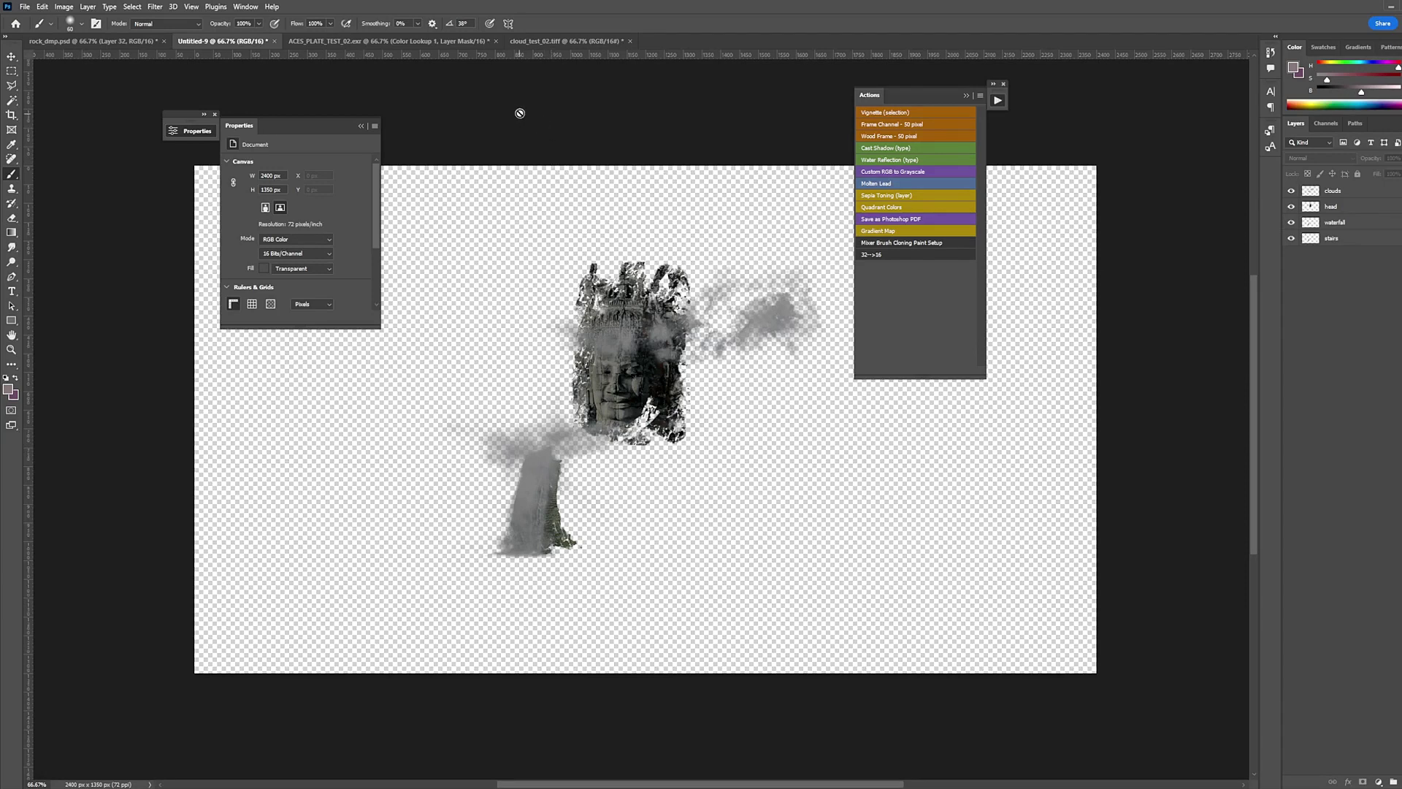
click(541, 42)
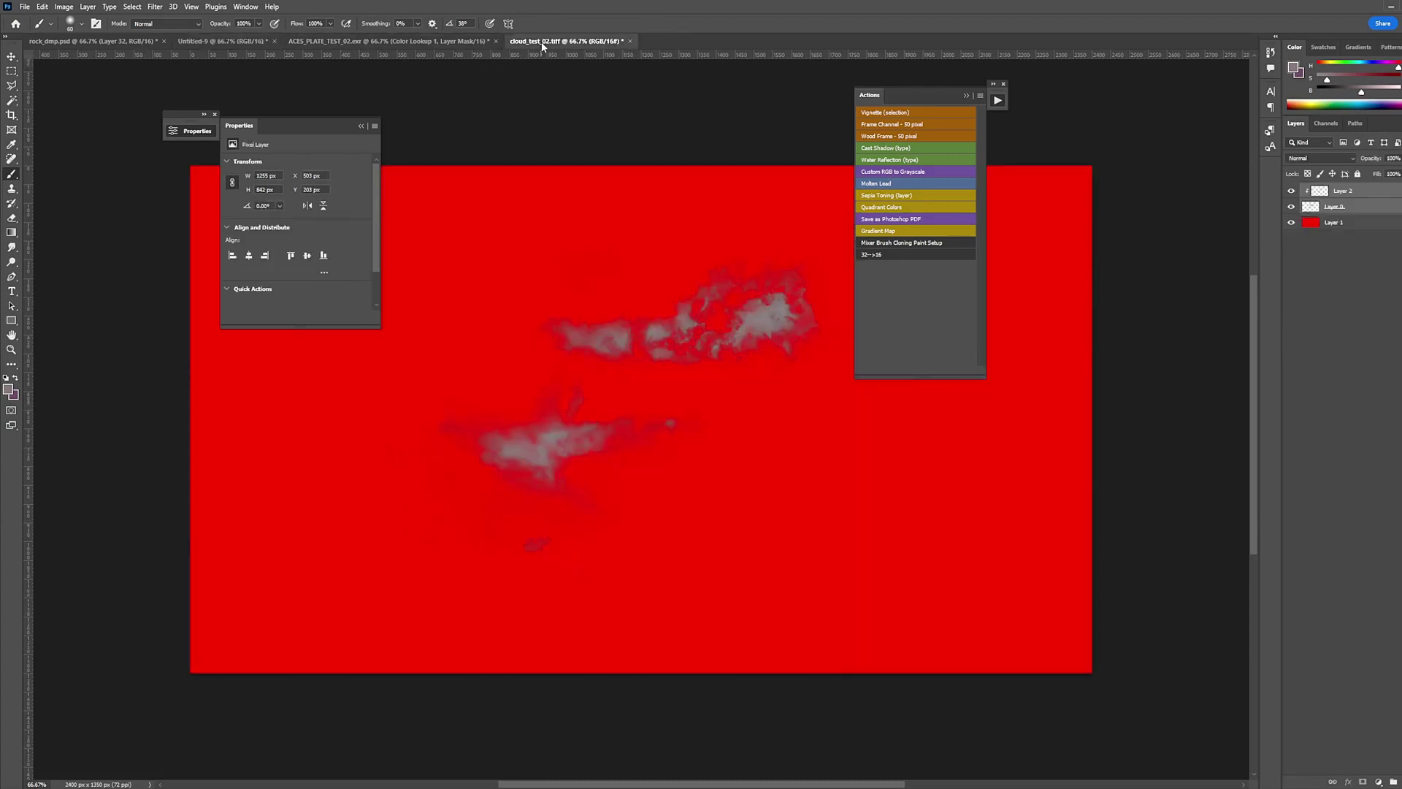
click(24, 7)
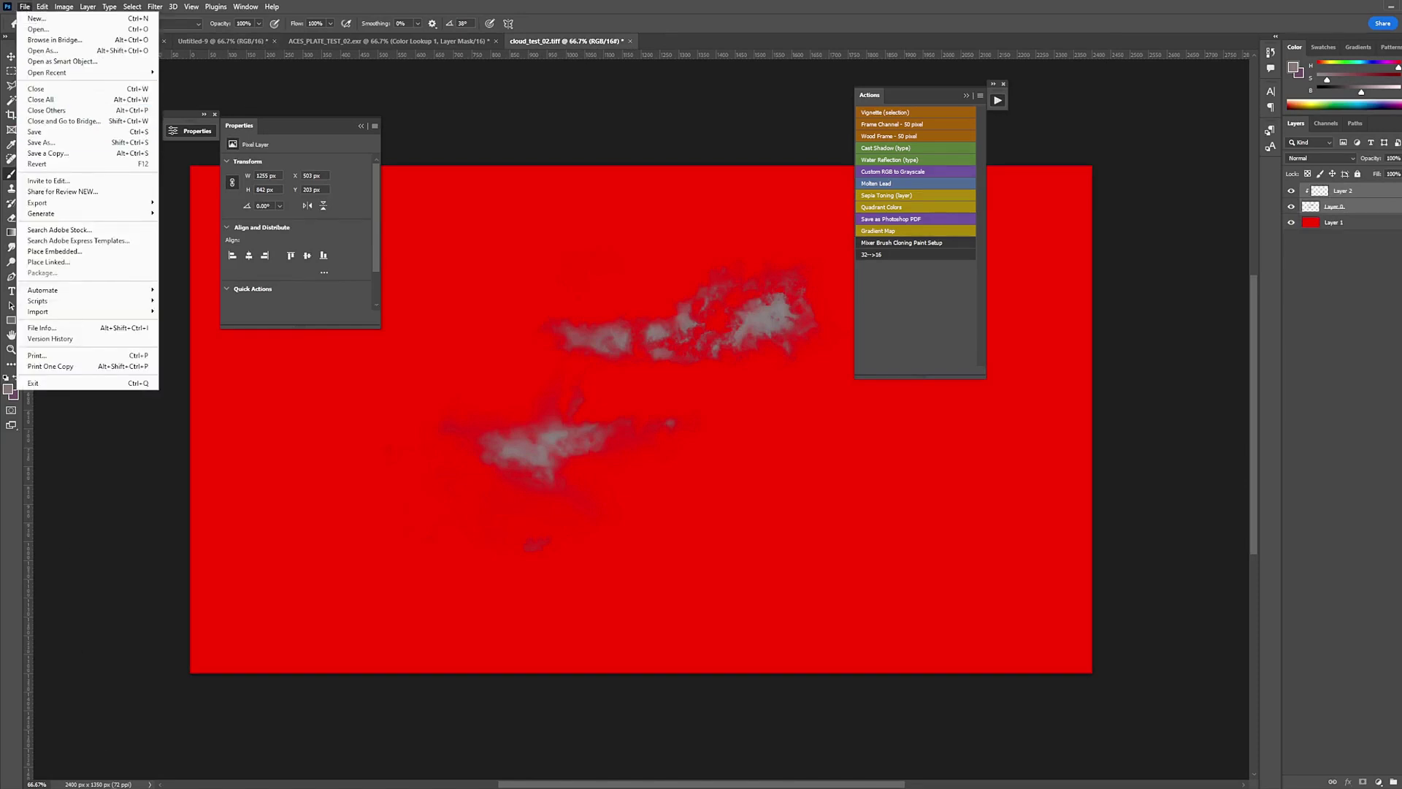
click(151, 784)
click(151, 784)
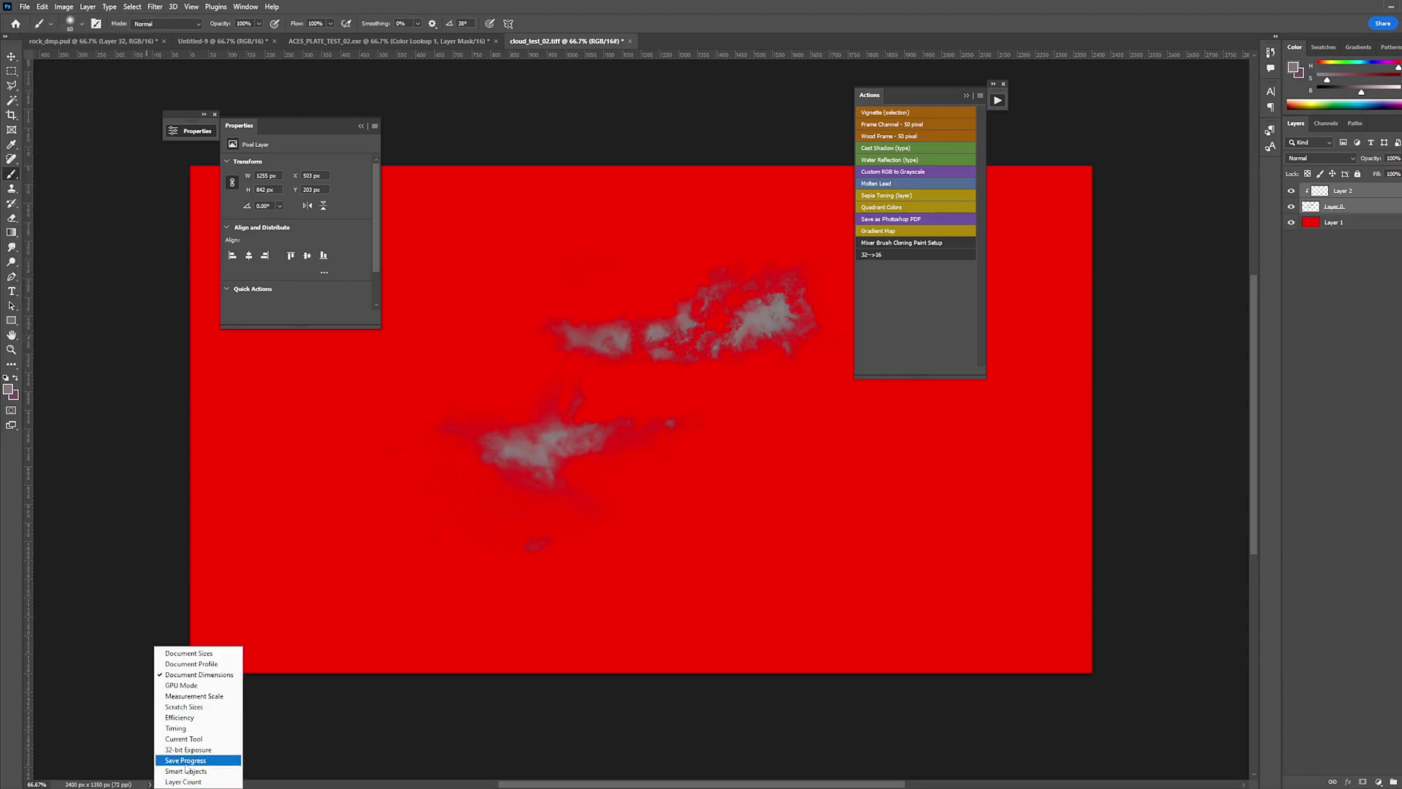
click(136, 767)
click(150, 785)
click(101, 717)
- Save cloud_test_02.tiff with its layers included, using ZIP image compression and interleaved pixel order
click(24, 7)
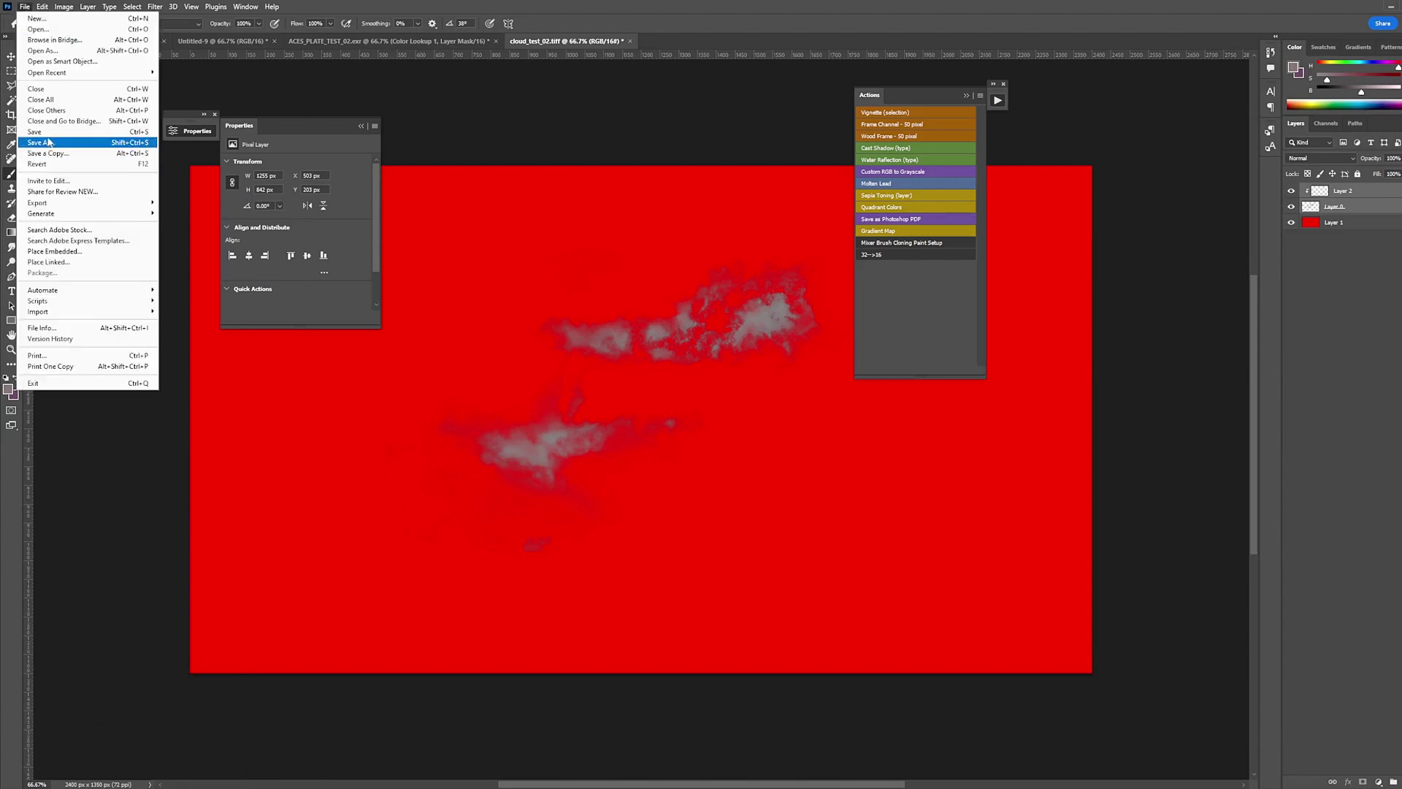
click(48, 133)
click(858, 217)
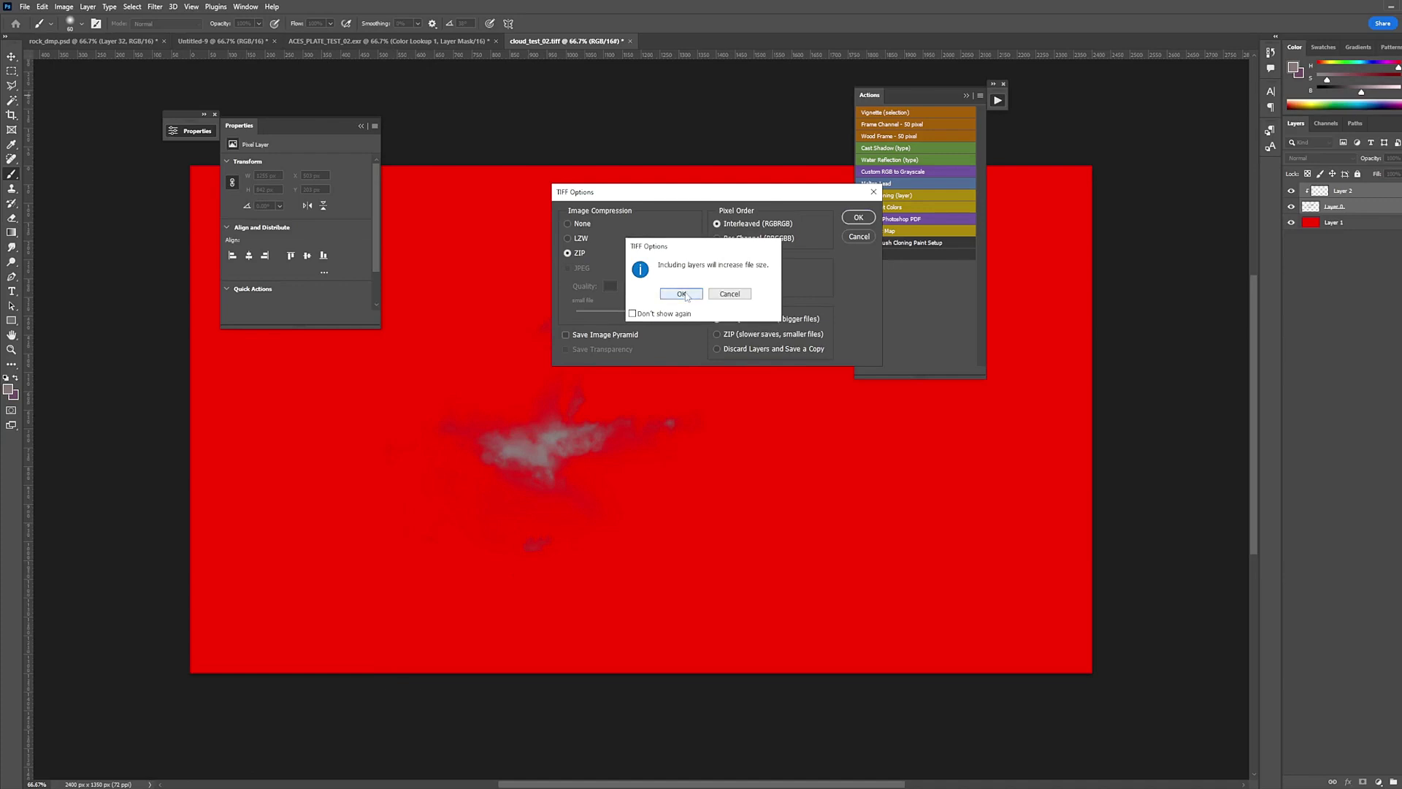
click(680, 294)
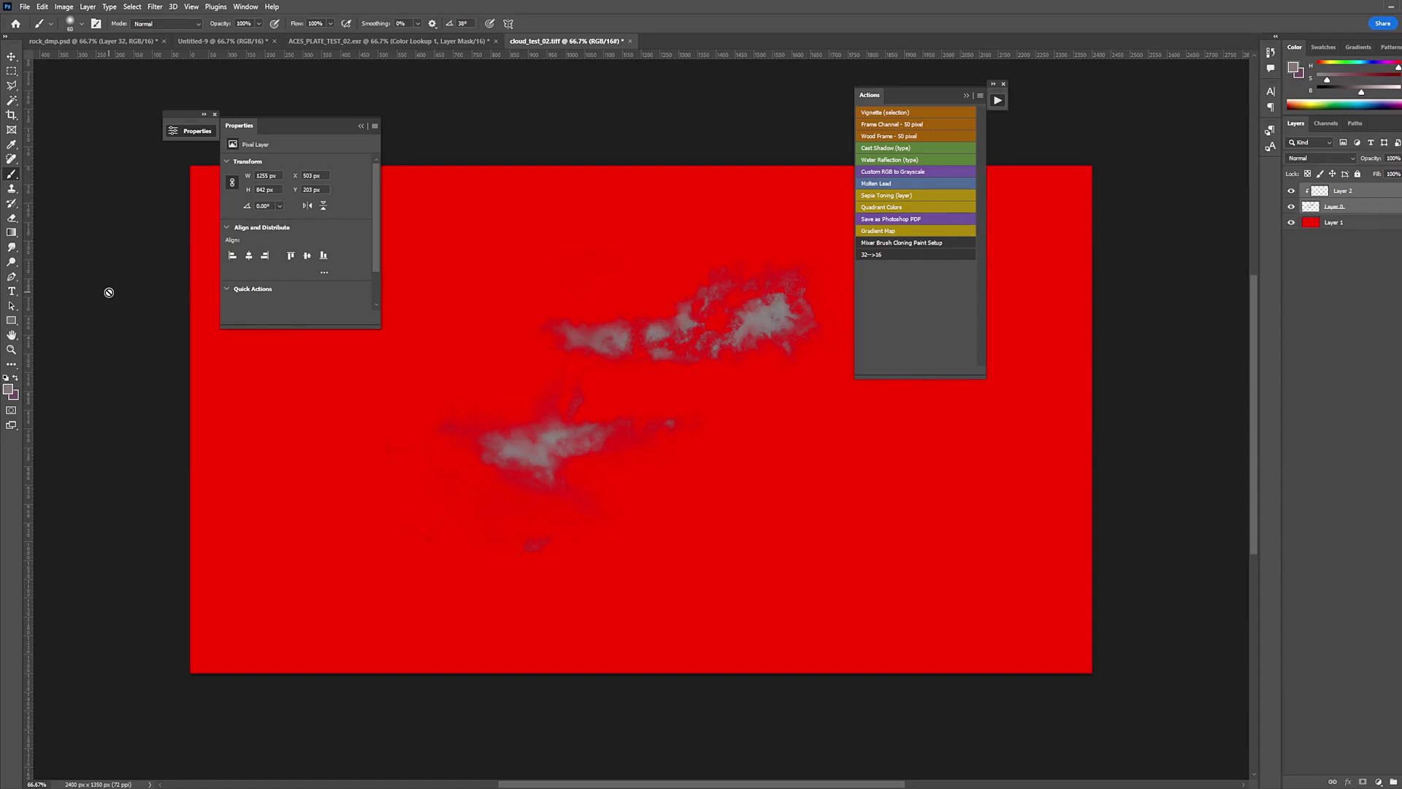
- Review the File Handling preferences, including the option to ask before saving layered TIFF files, and accept them
click(25, 7)
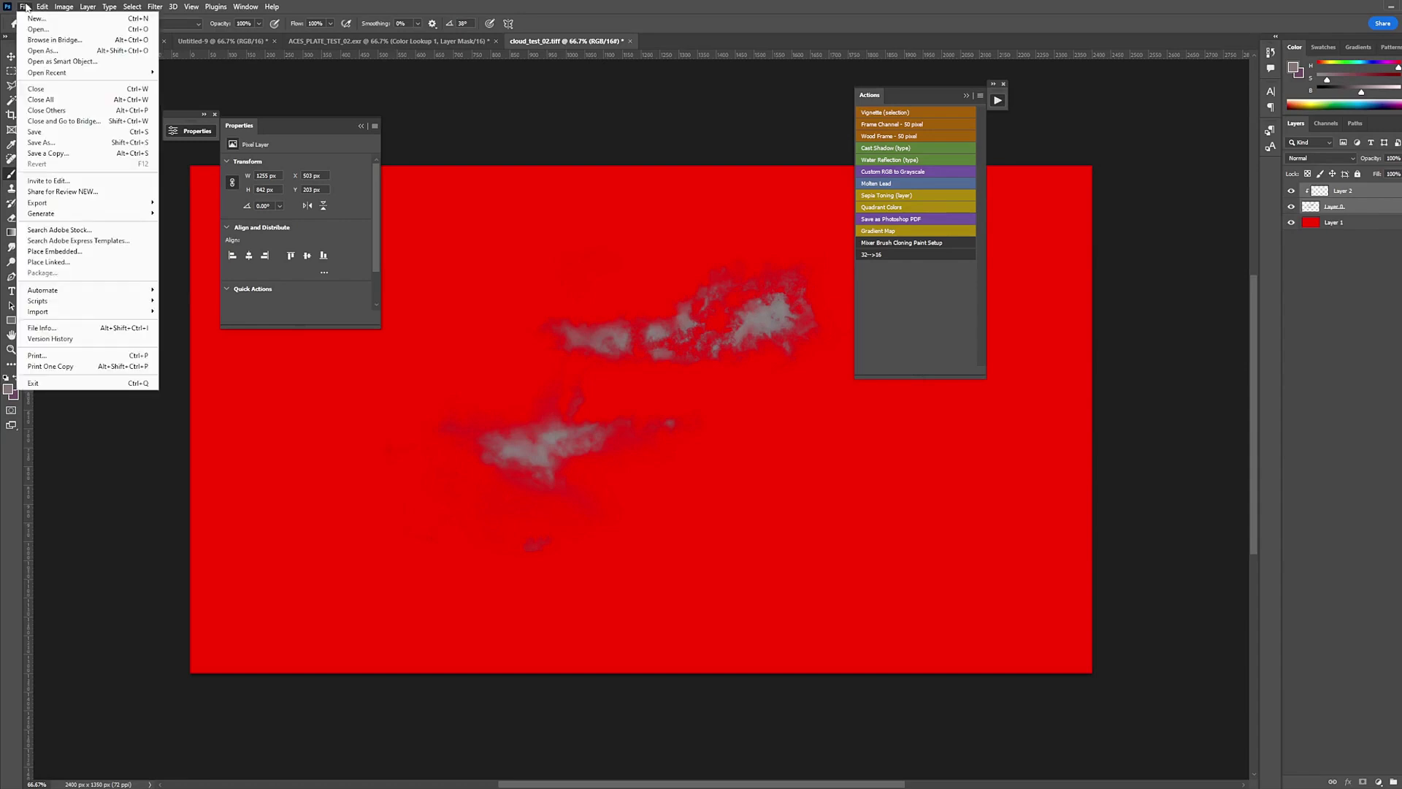
mouse_move(42, 7)
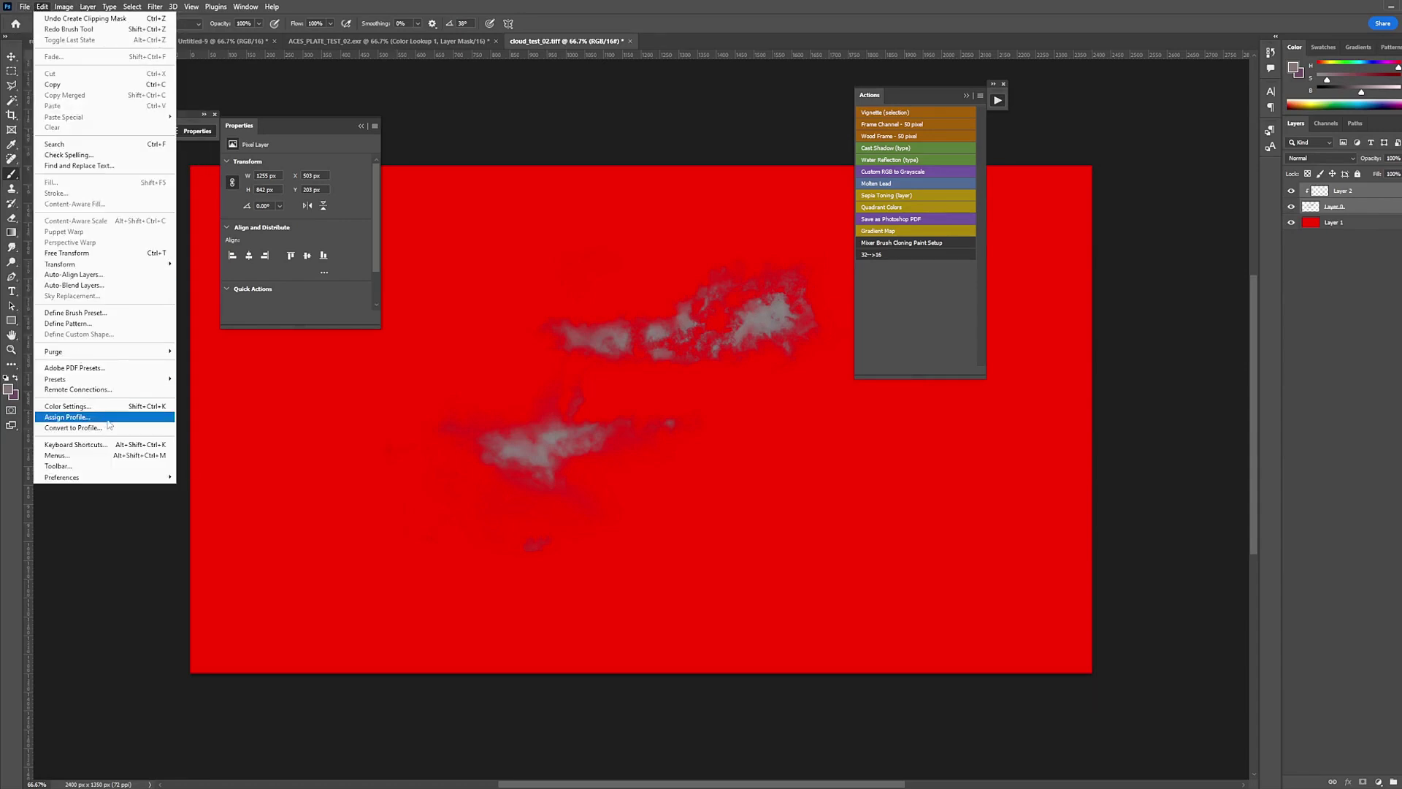
mouse_move(146, 477)
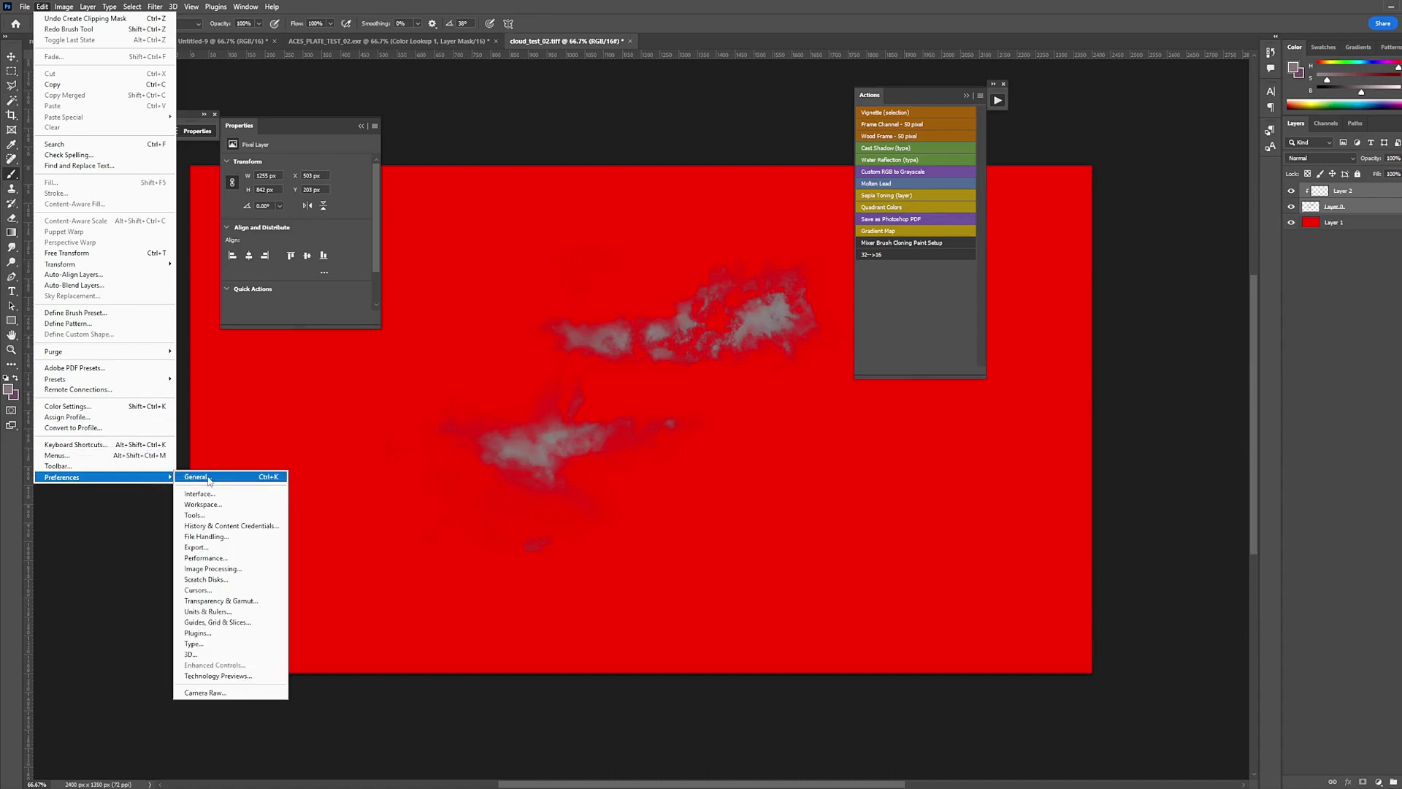
click(209, 478)
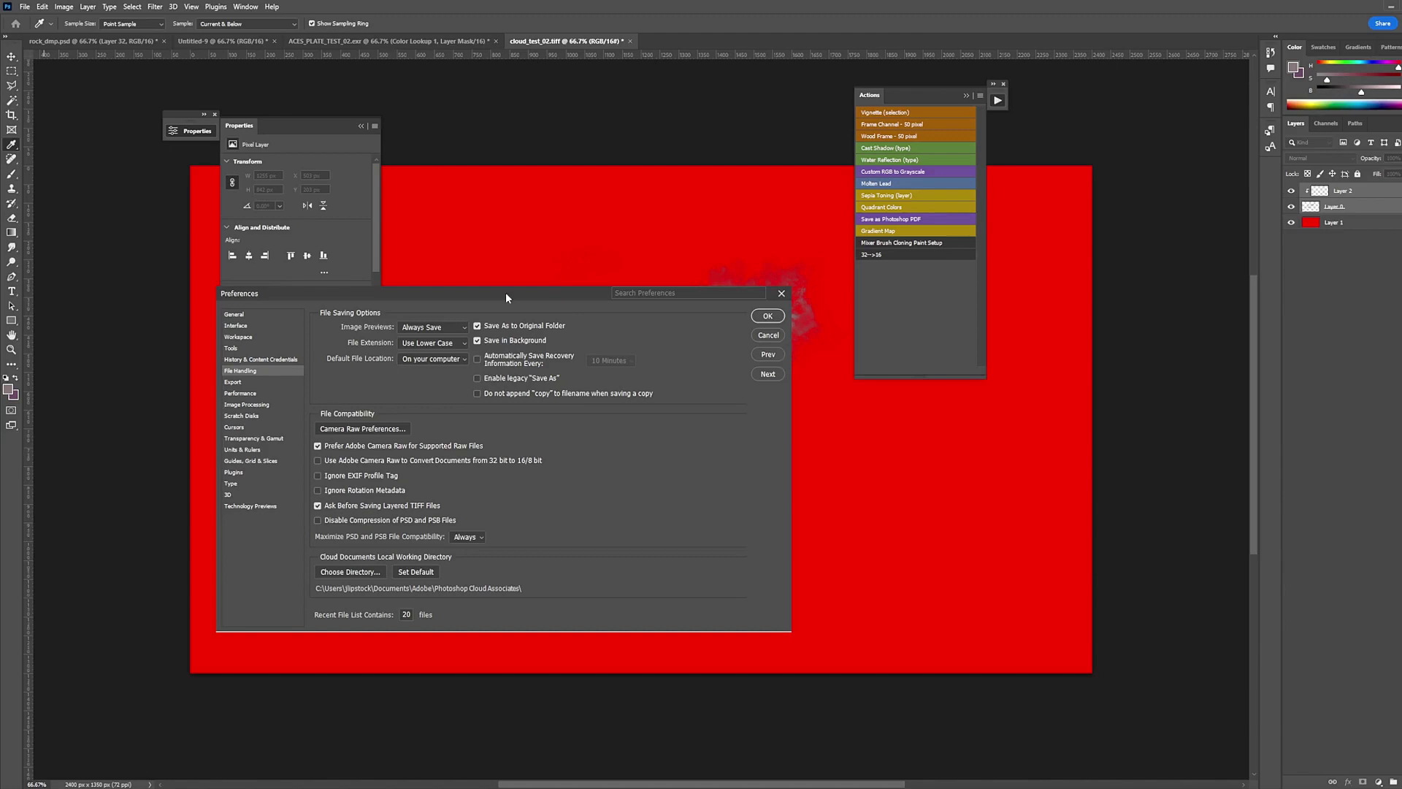
drag(505, 297, 489, 303)
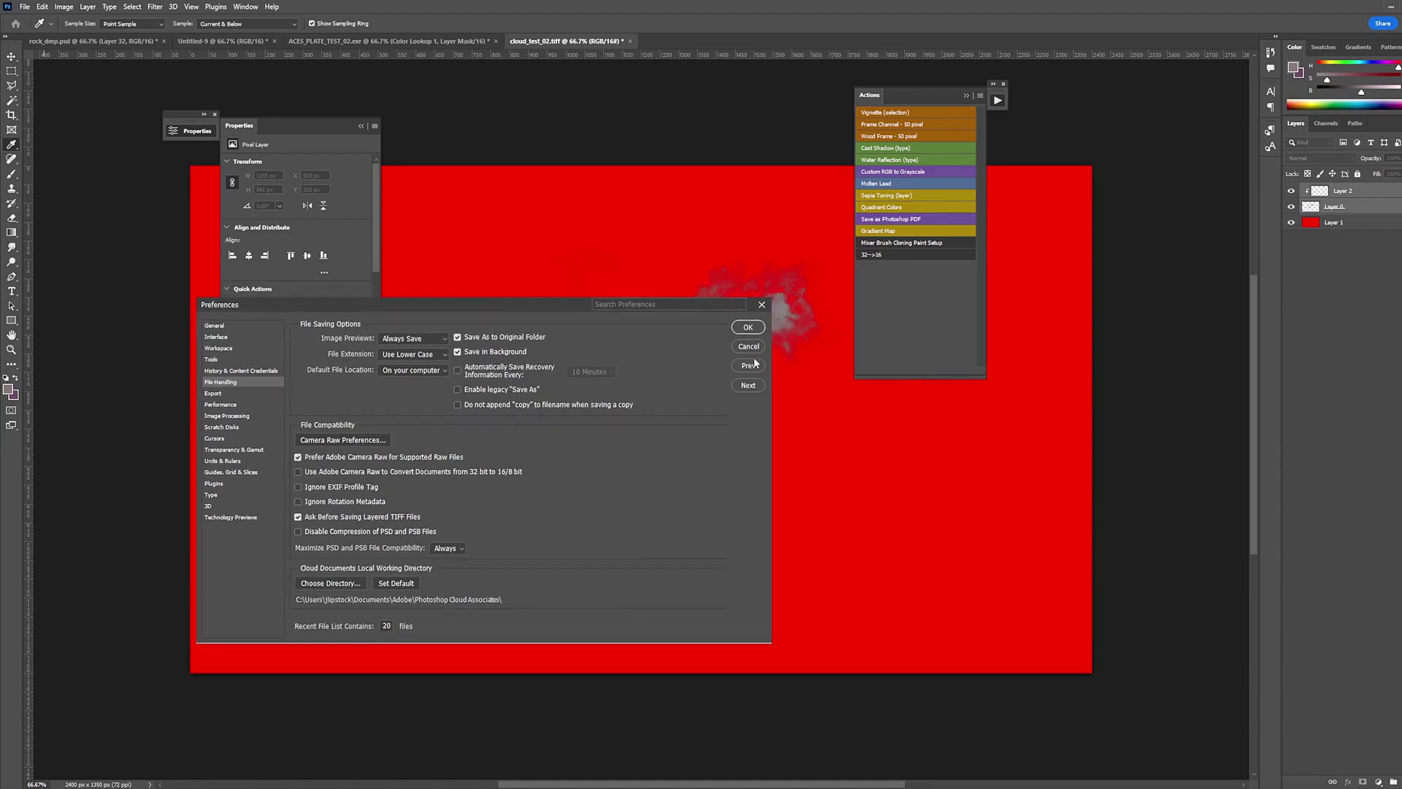
click(754, 326)
key(b)
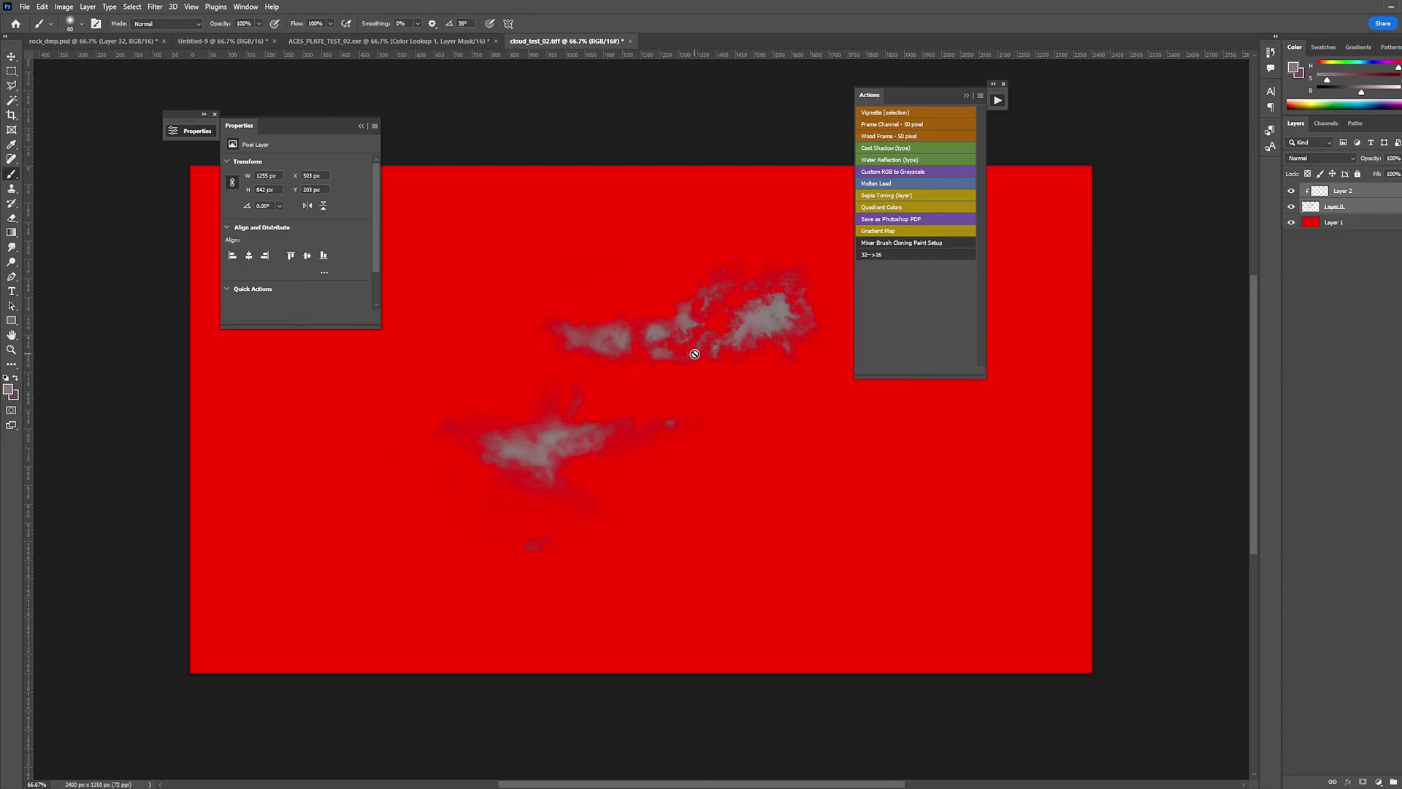
- Switch to Nuke and show the properties of the clouds Read6 node and its Grade1 alpha grade
key(alt+Tab)
drag(406, 550, 471, 560)
scroll(418, 554, up, 2)
scroll(470, 561, up, 3)
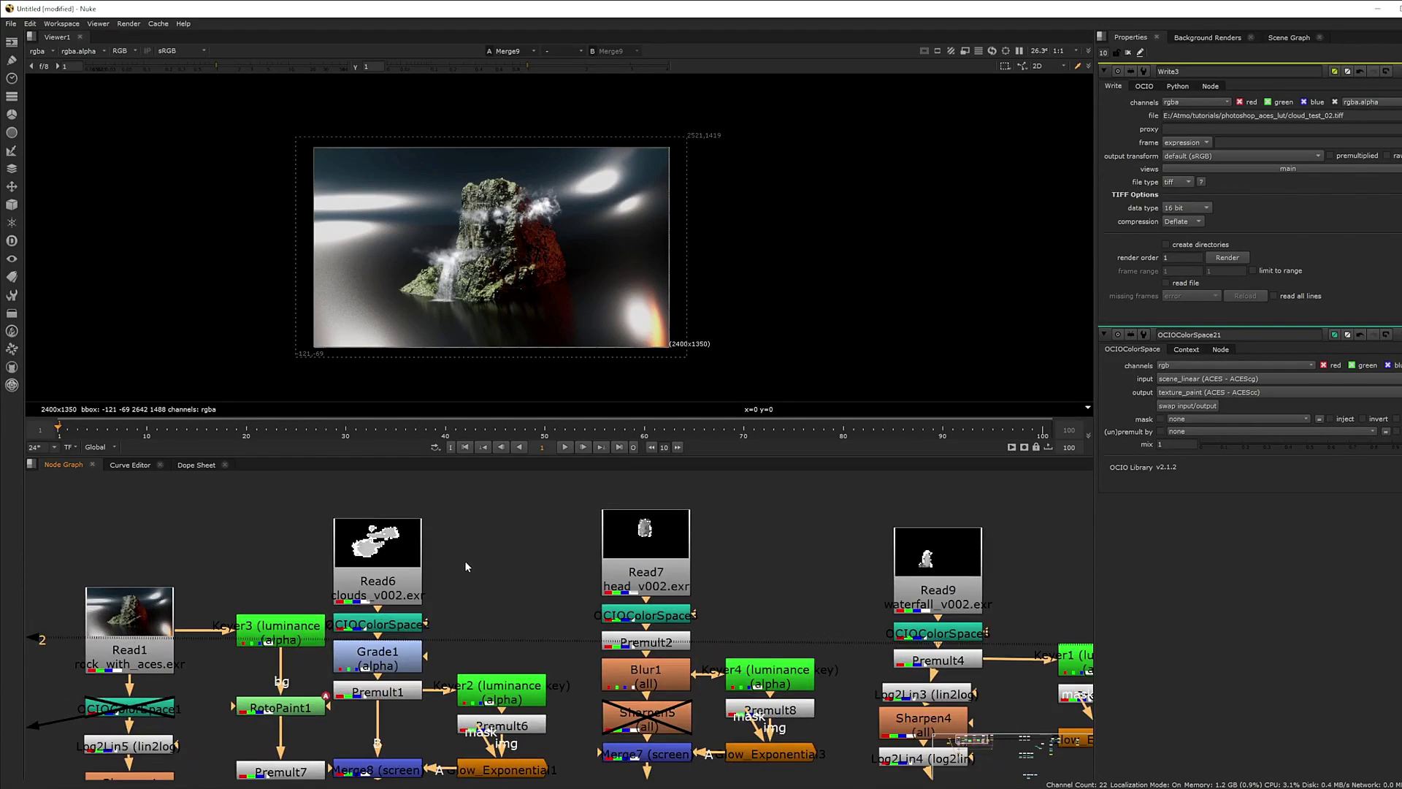
scroll(465, 566, up, 2)
drag(449, 511, 563, 565)
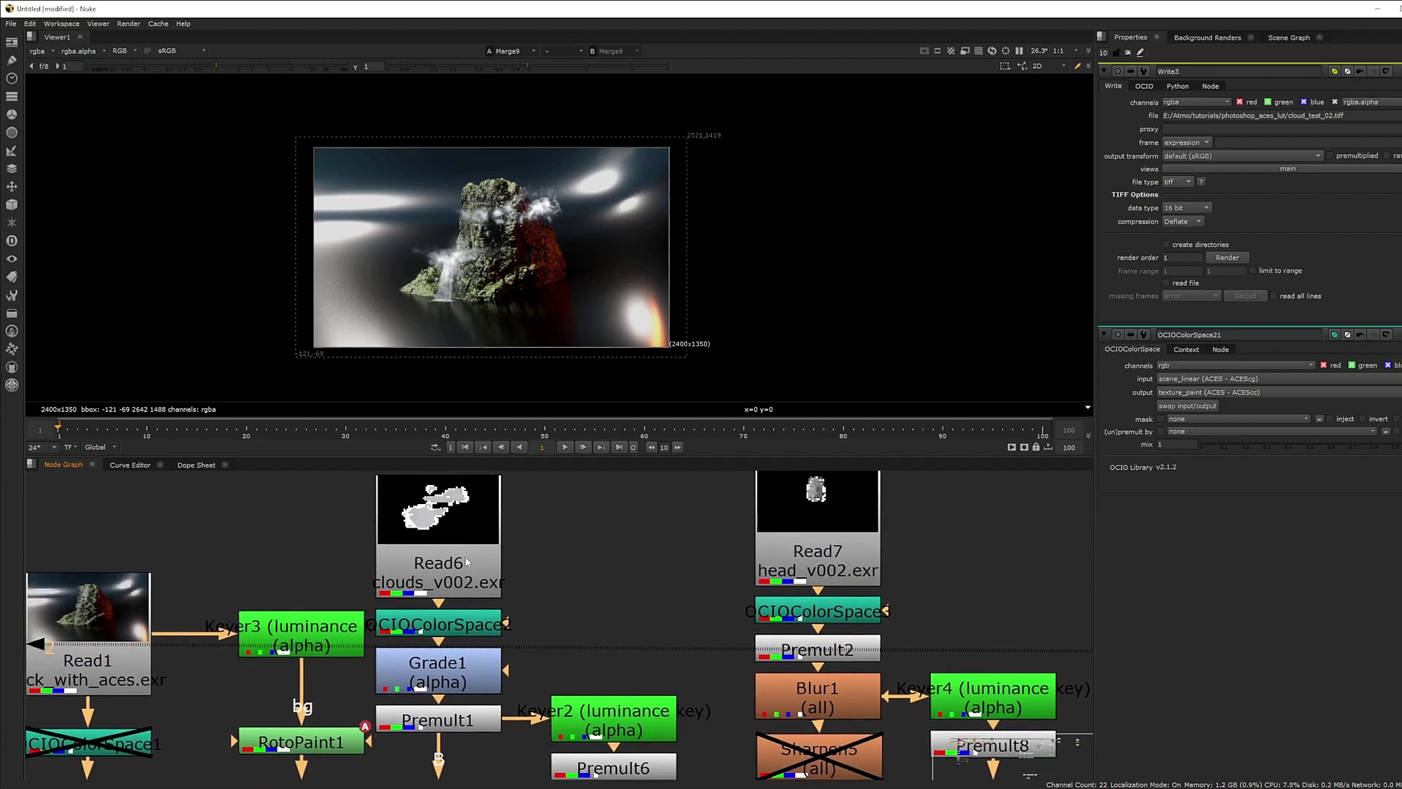
double_click(467, 561)
double_click(458, 681)
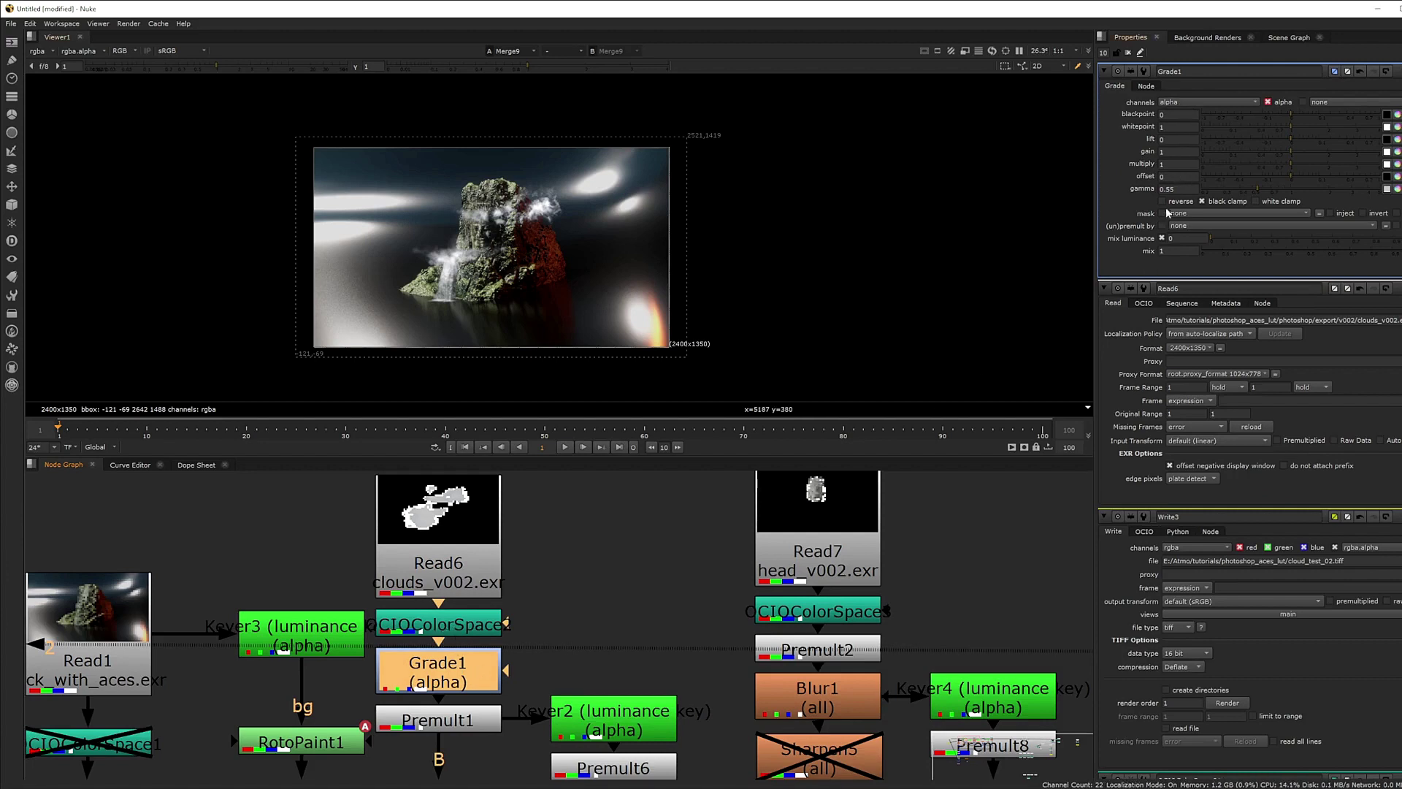
- Try lower gamma values on the Grade1 alpha, checking the clouds at Premult1, and restore the gamma to 0.55
click(1259, 193)
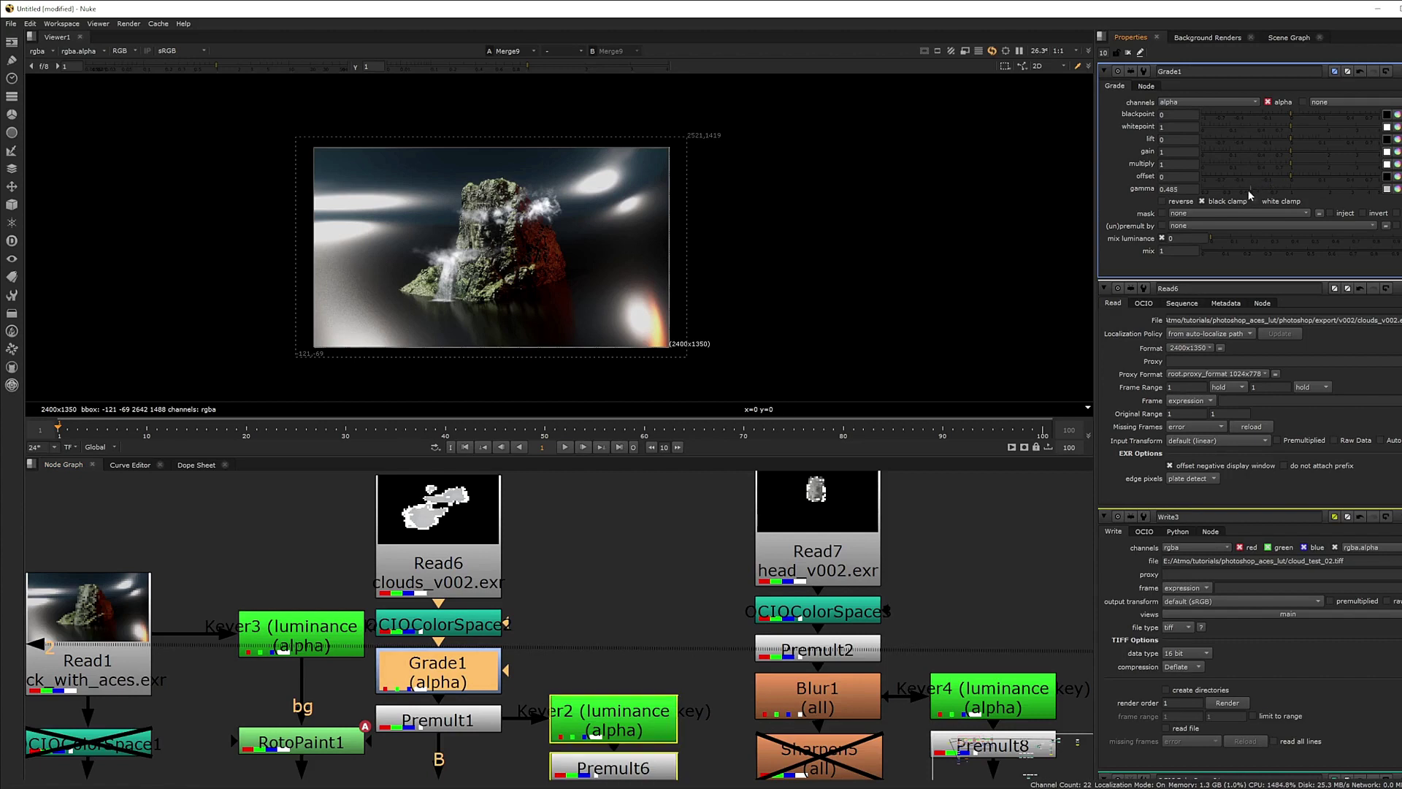
key(ctrl+z)
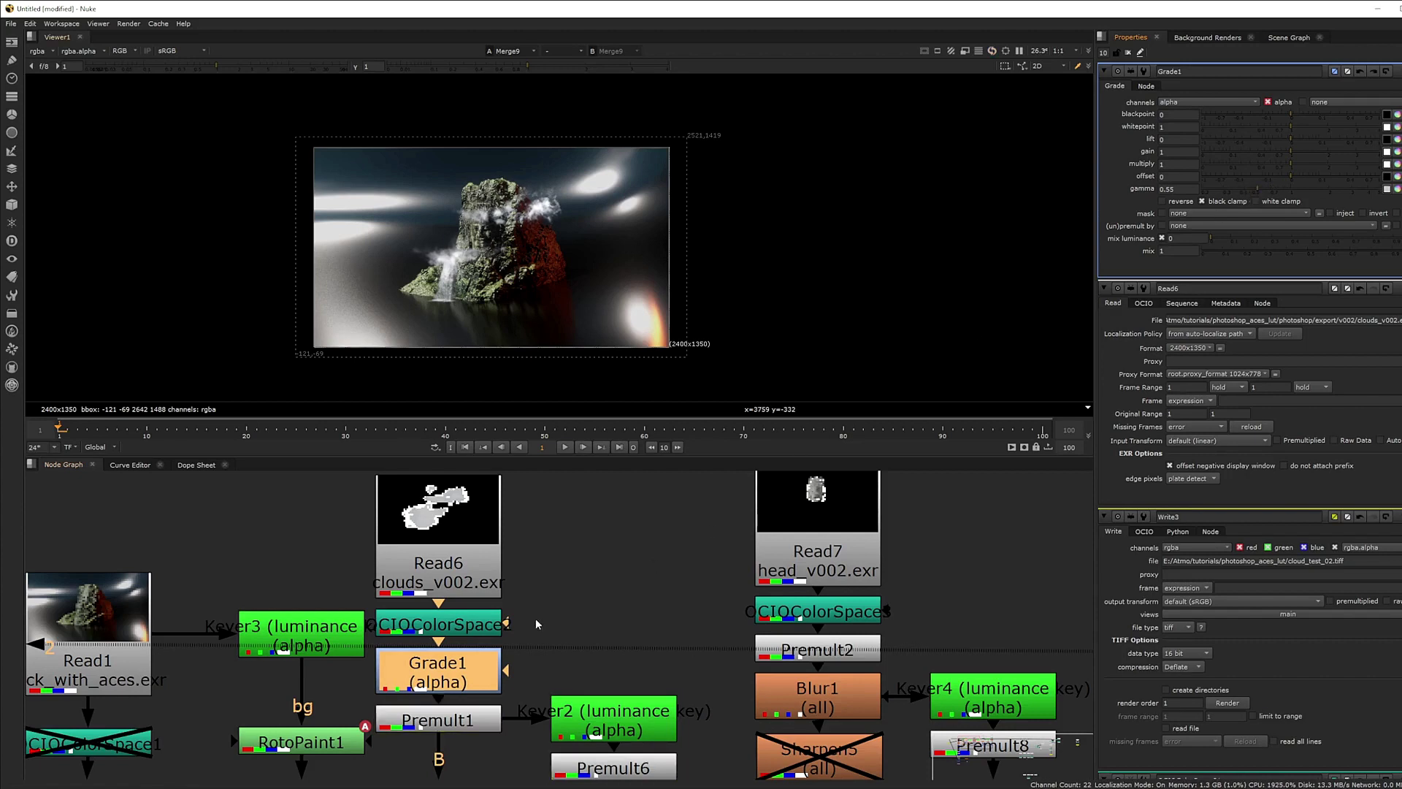
click(452, 720)
key(1)
click(464, 686)
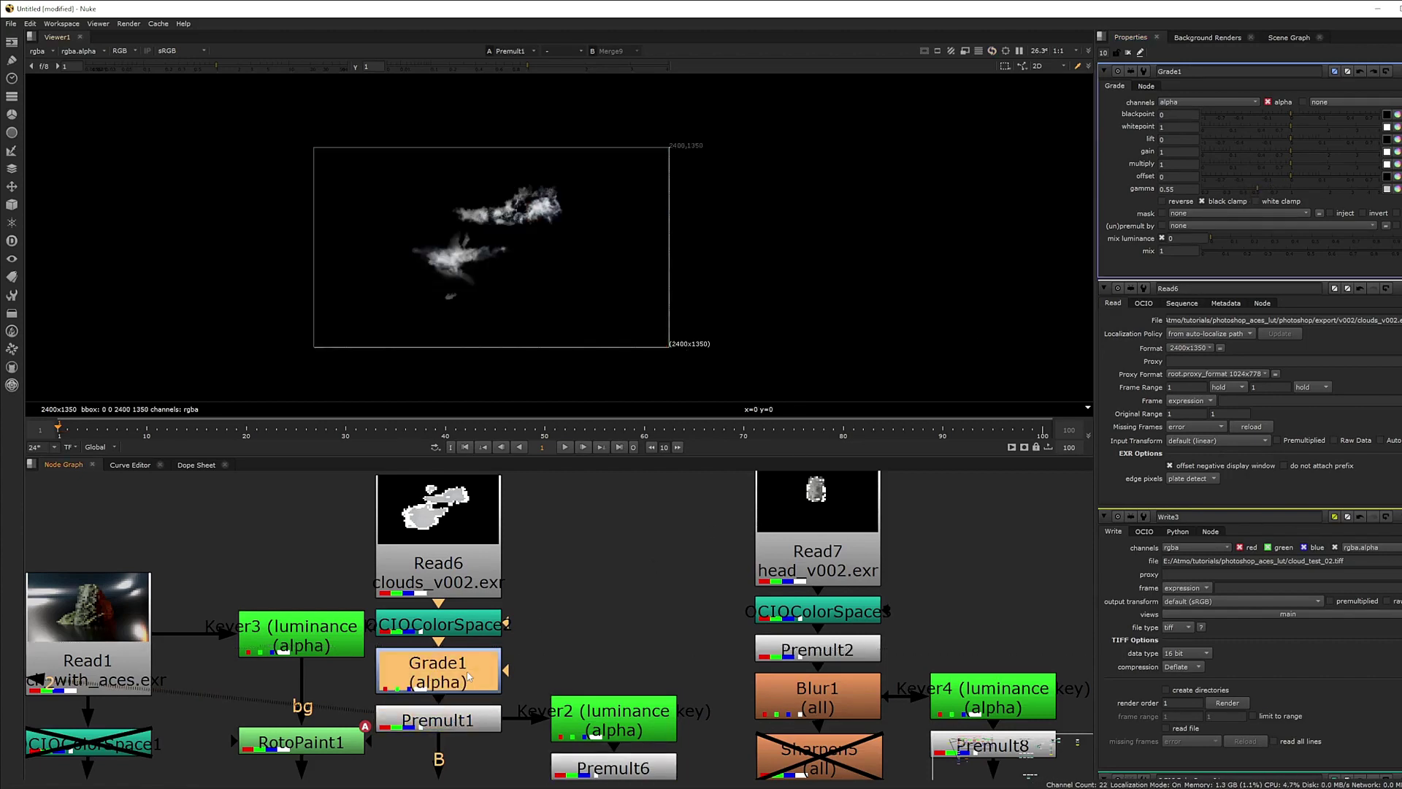
drag(1274, 191, 1243, 195)
drag(1252, 194, 1257, 194)
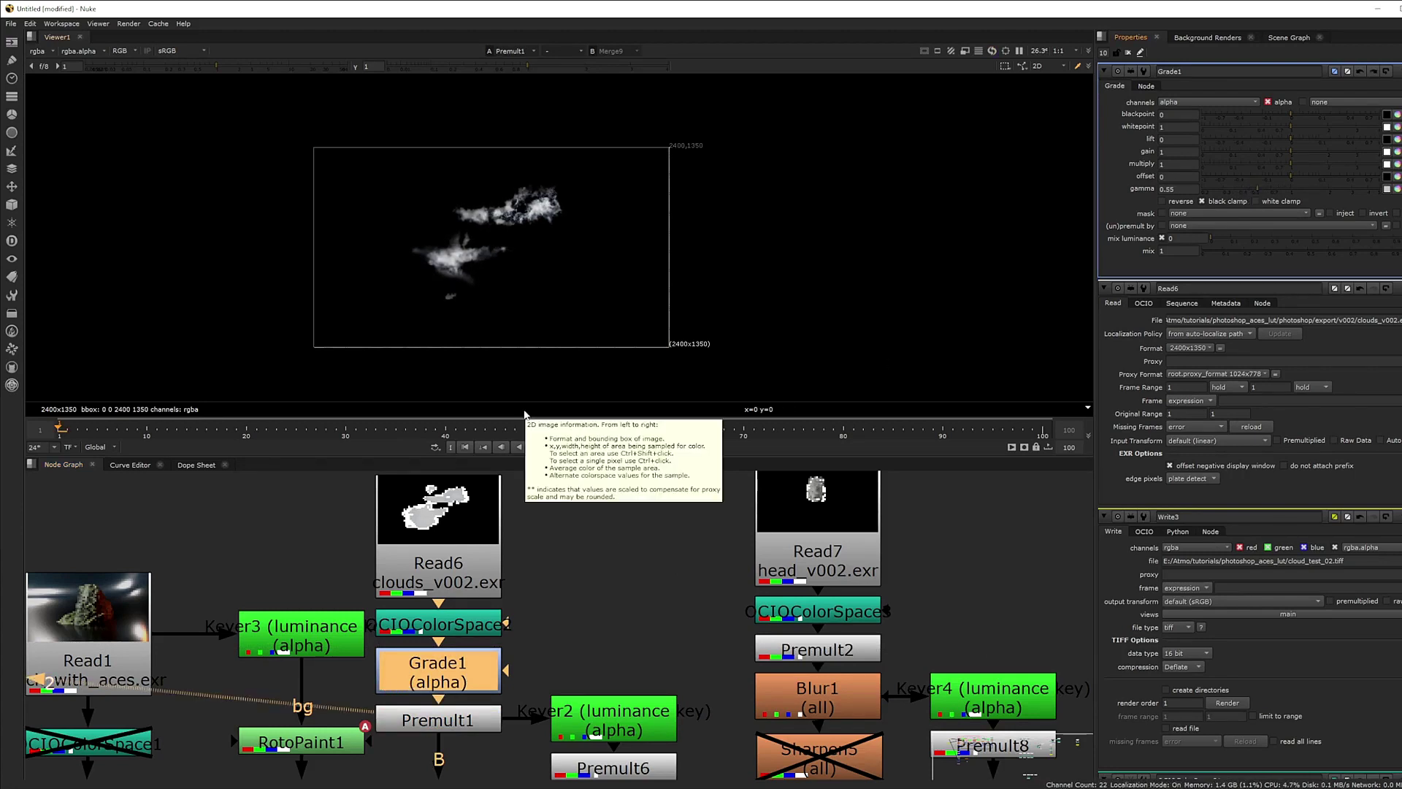
click(571, 587)
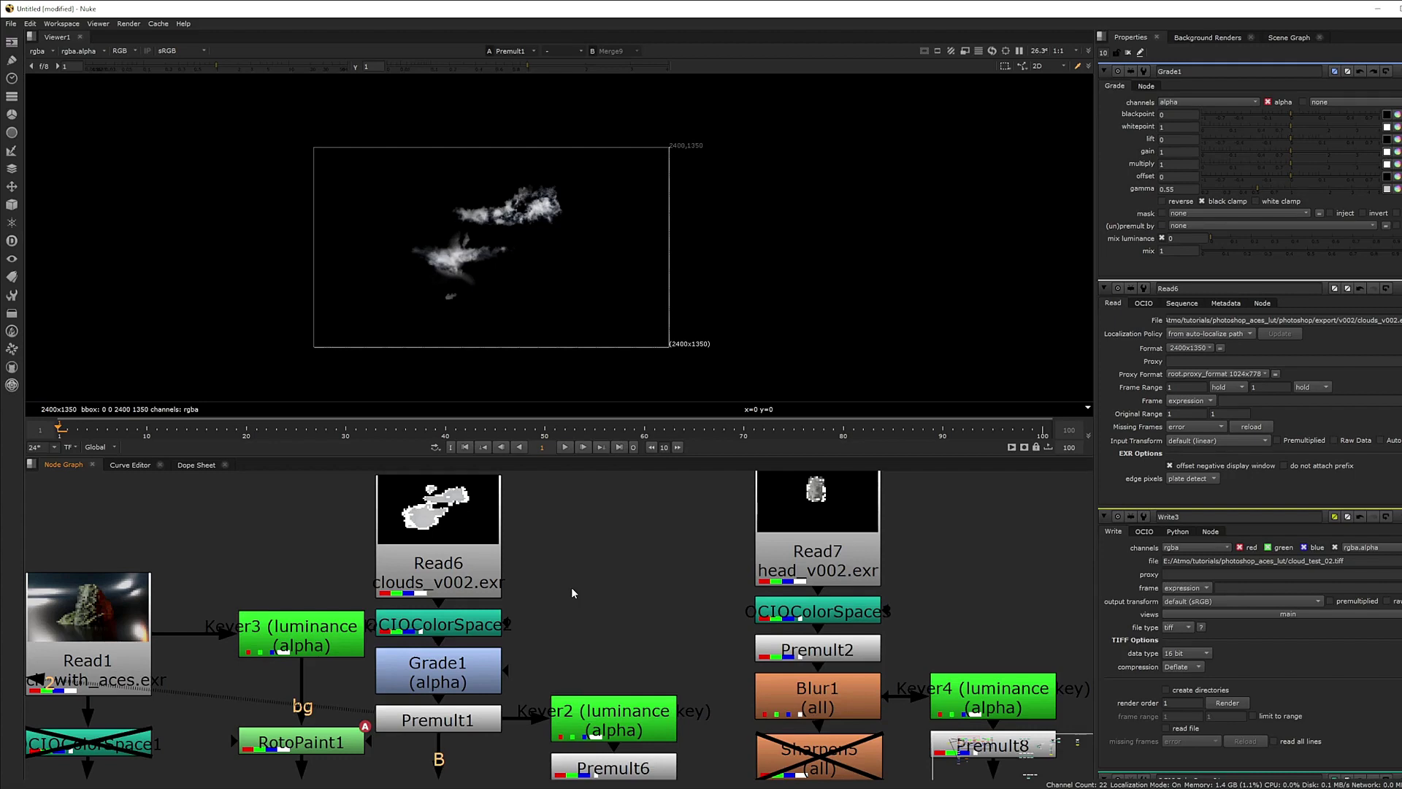
- View the head_v002.exr Read7 node and inspect the edges of the statue head up close
scroll(587, 589, down, 5)
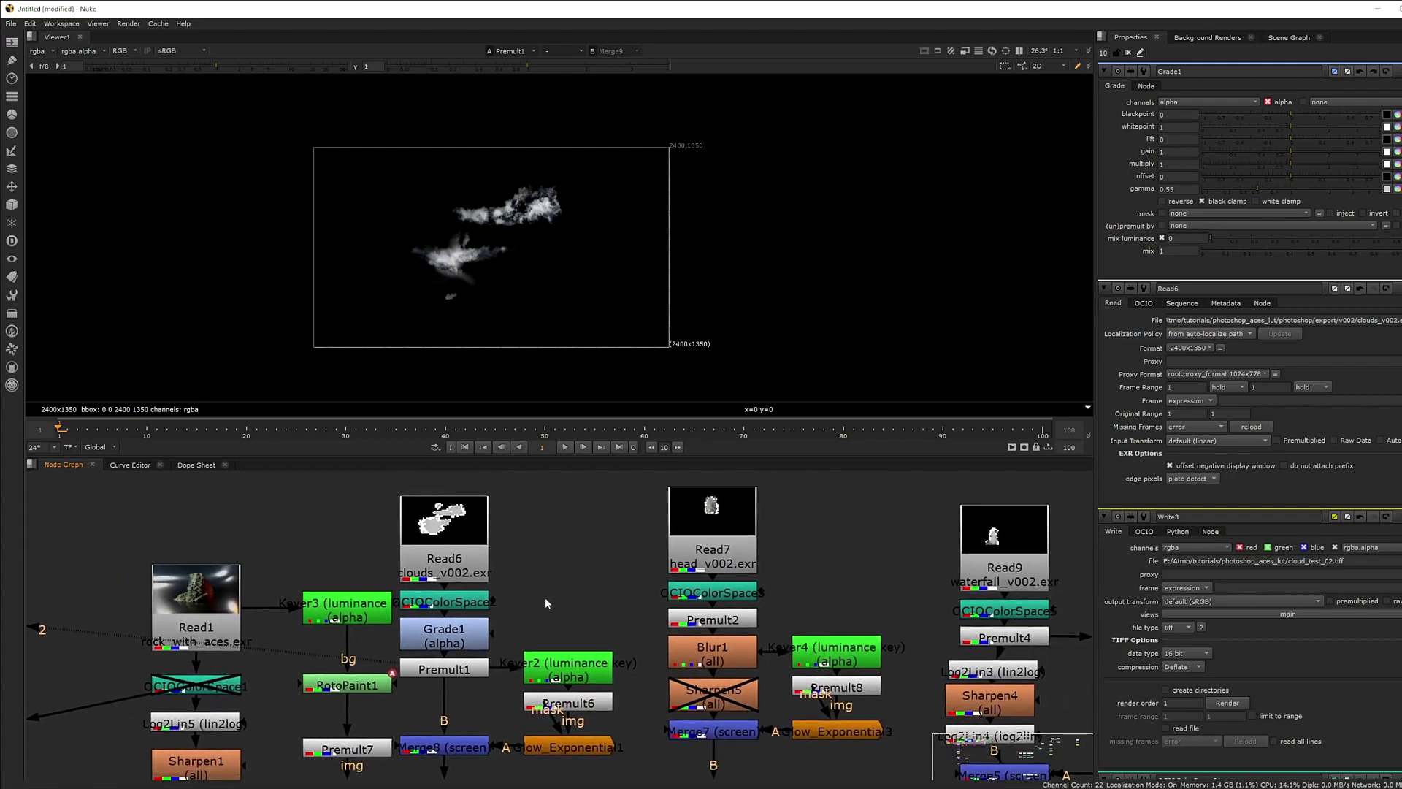
drag(558, 612, 360, 633)
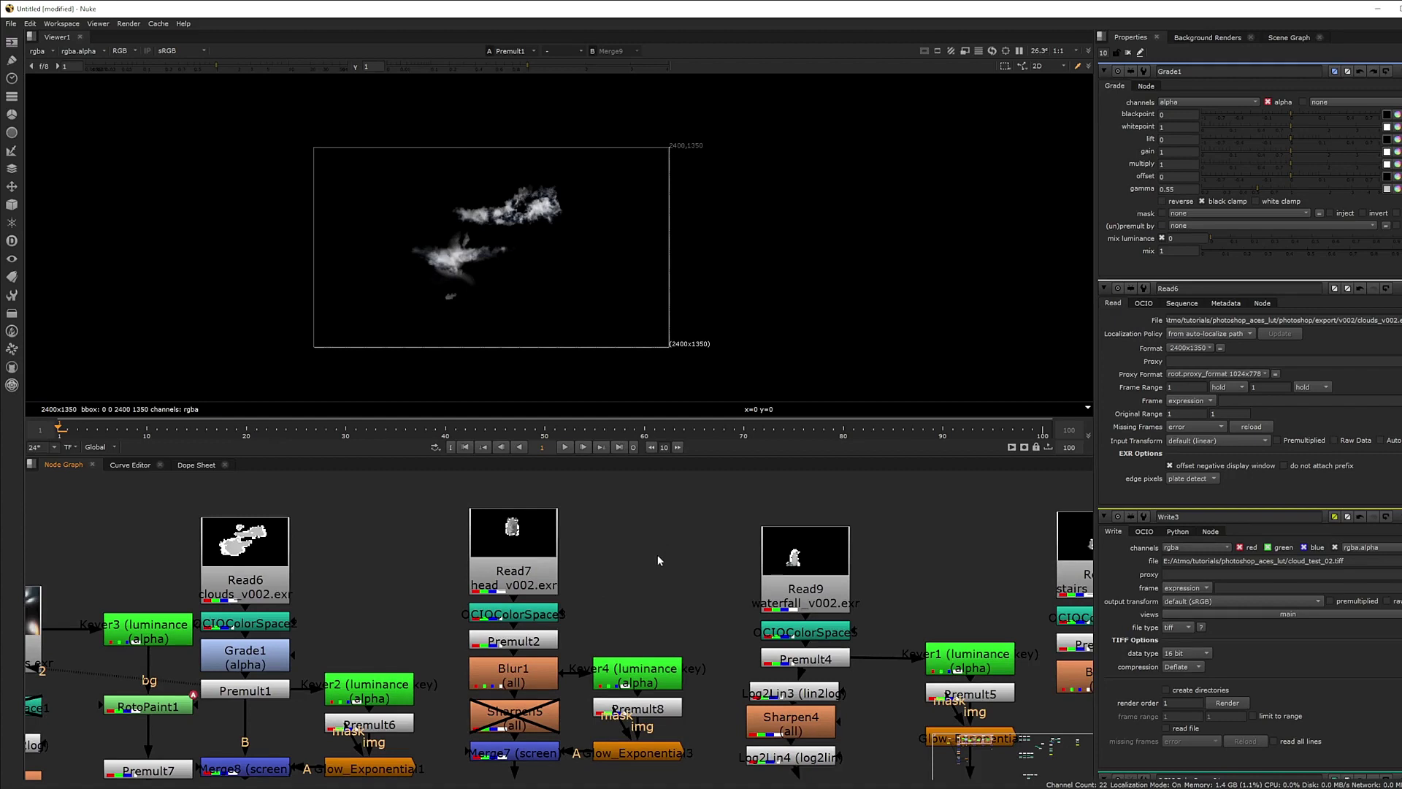
drag(657, 554, 632, 566)
click(515, 562)
key(1)
scroll(508, 231, up, 10)
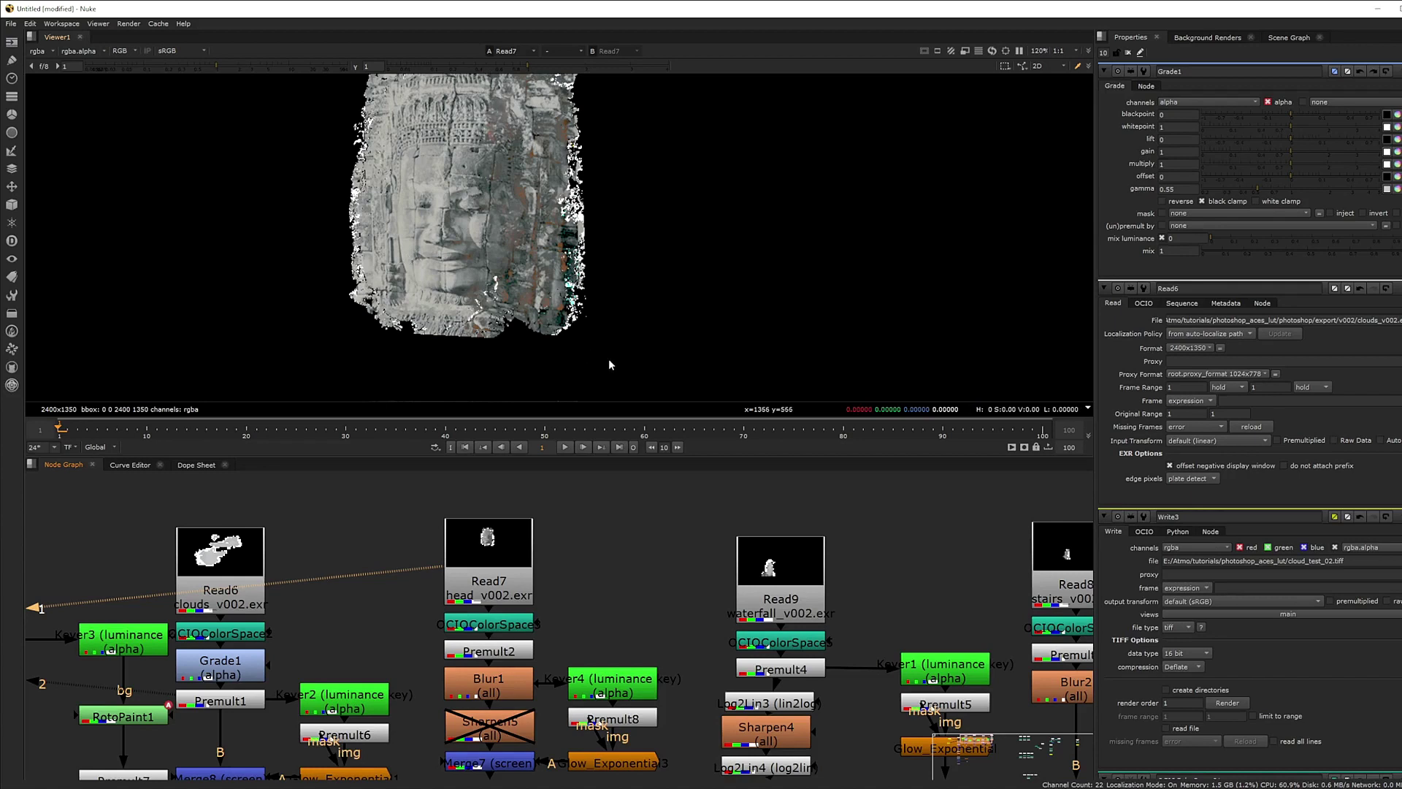
scroll(600, 615, left, 1)
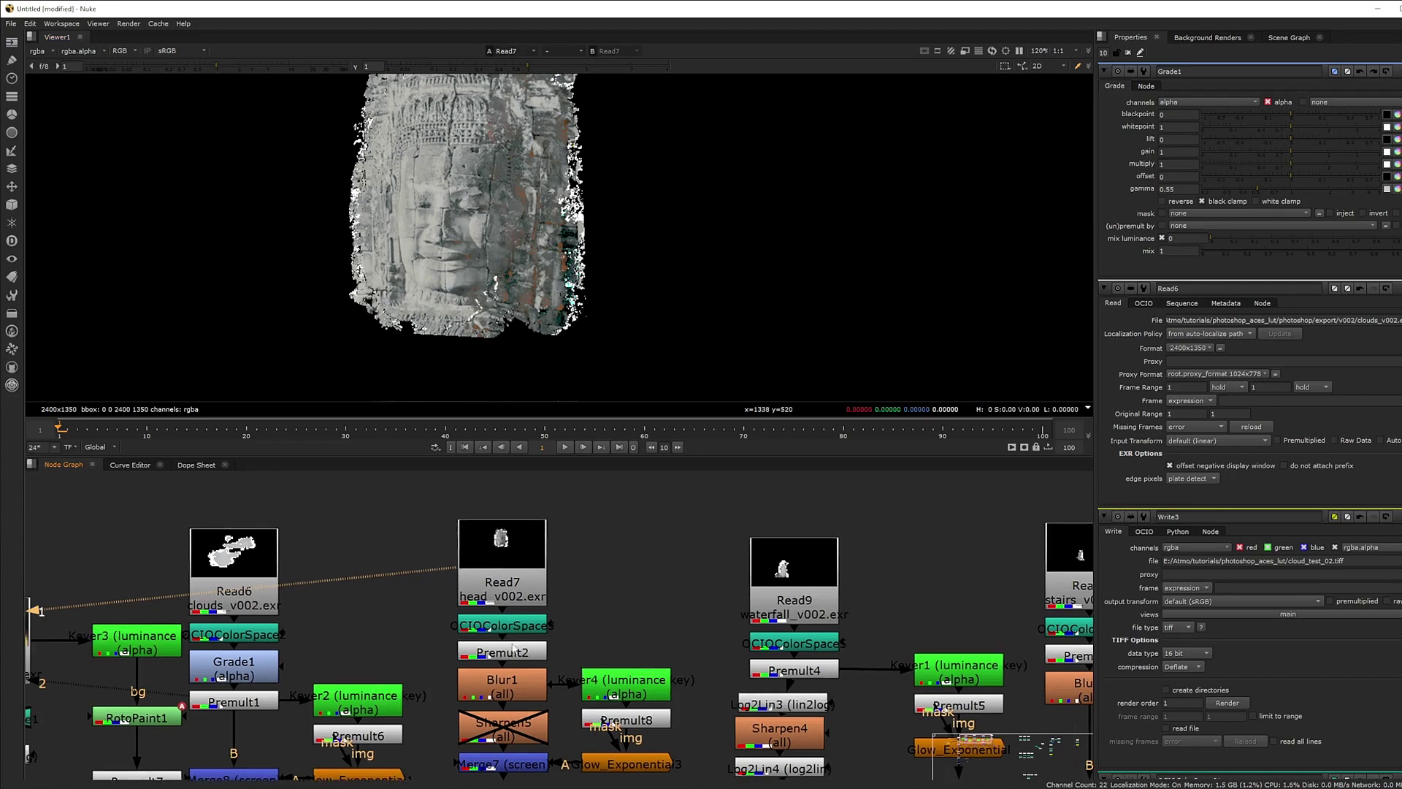
click(269, 667)
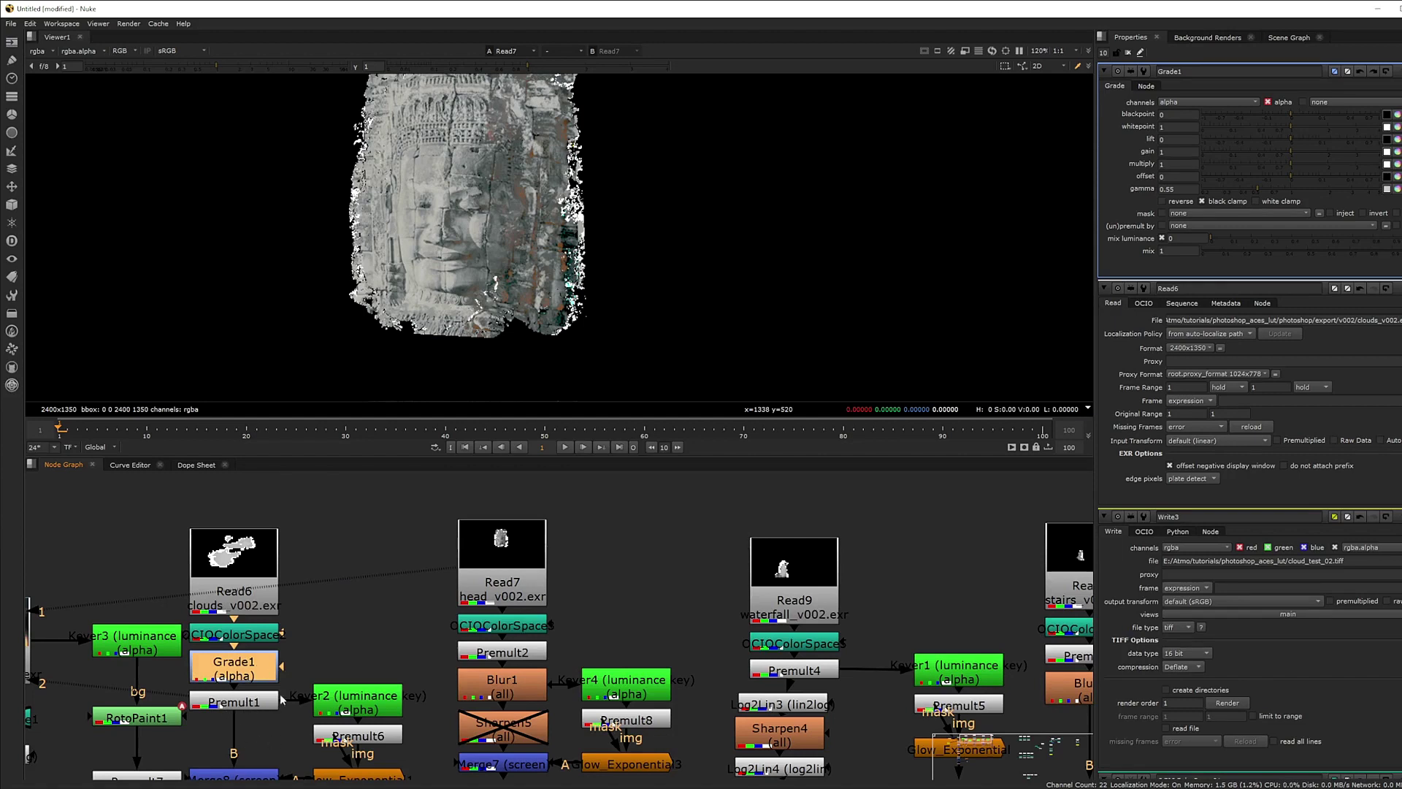
- Switch to the ATMO website and look over the environment art gallery on its home page
scroll(423, 571, down, 3)
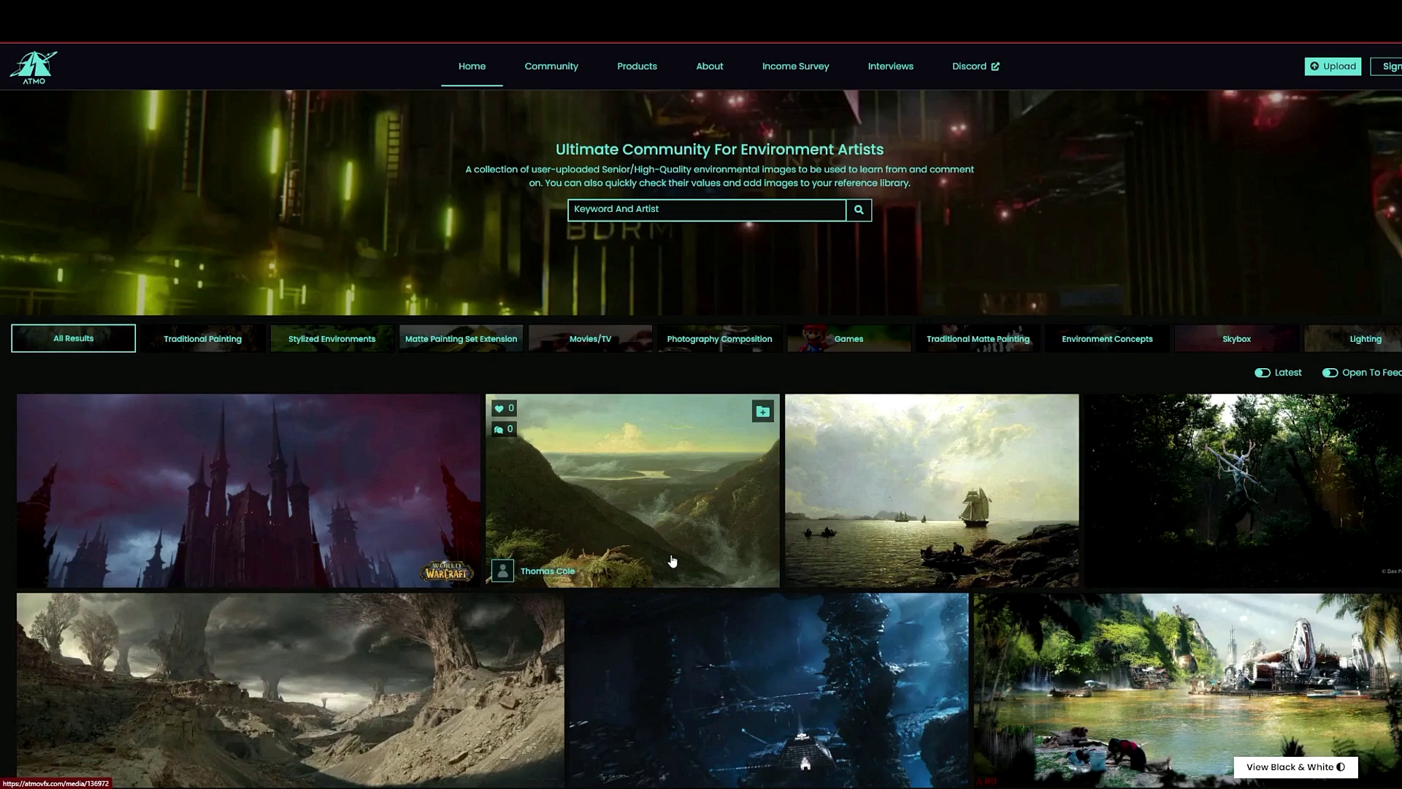
scroll(672, 560, down, 2)
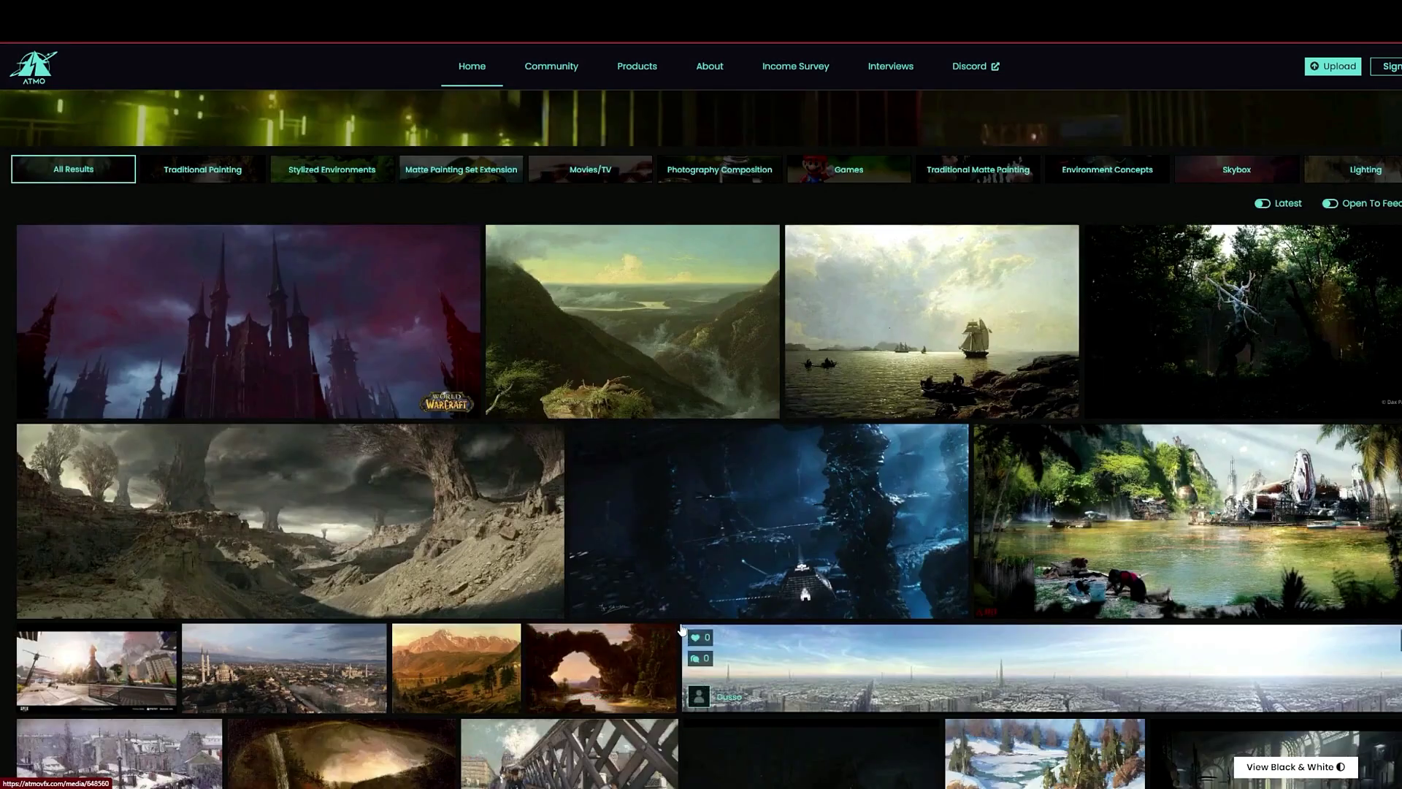